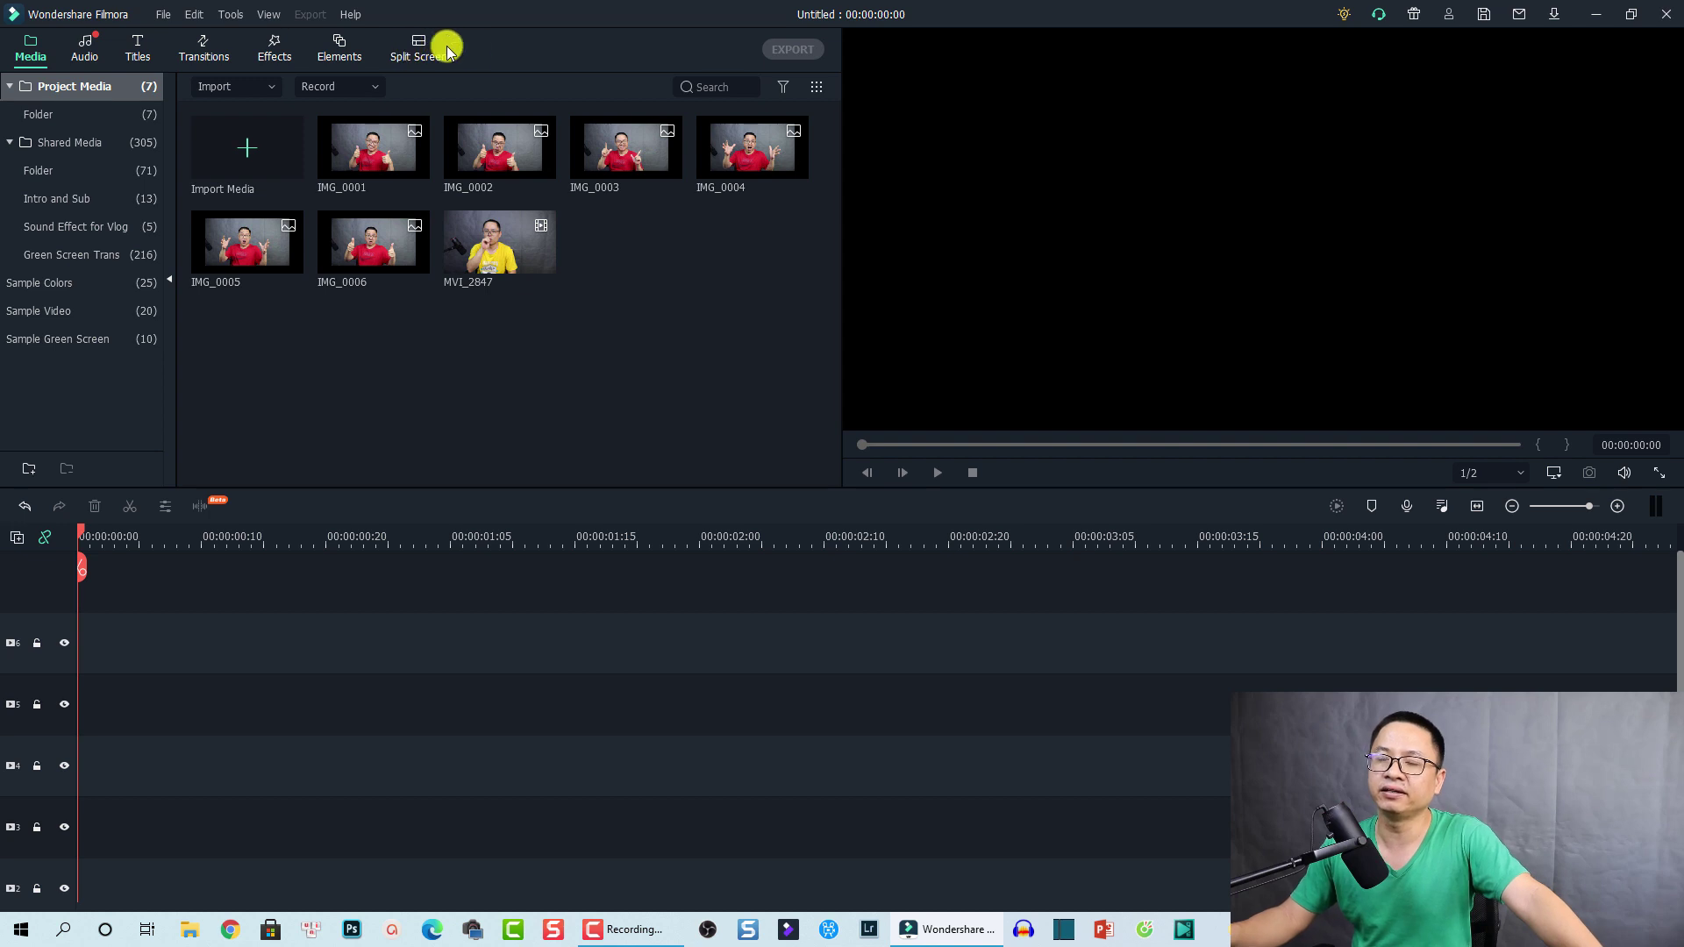
- Add the Split Screen 1 template with two side-by-side sections to the timeline
click(416, 52)
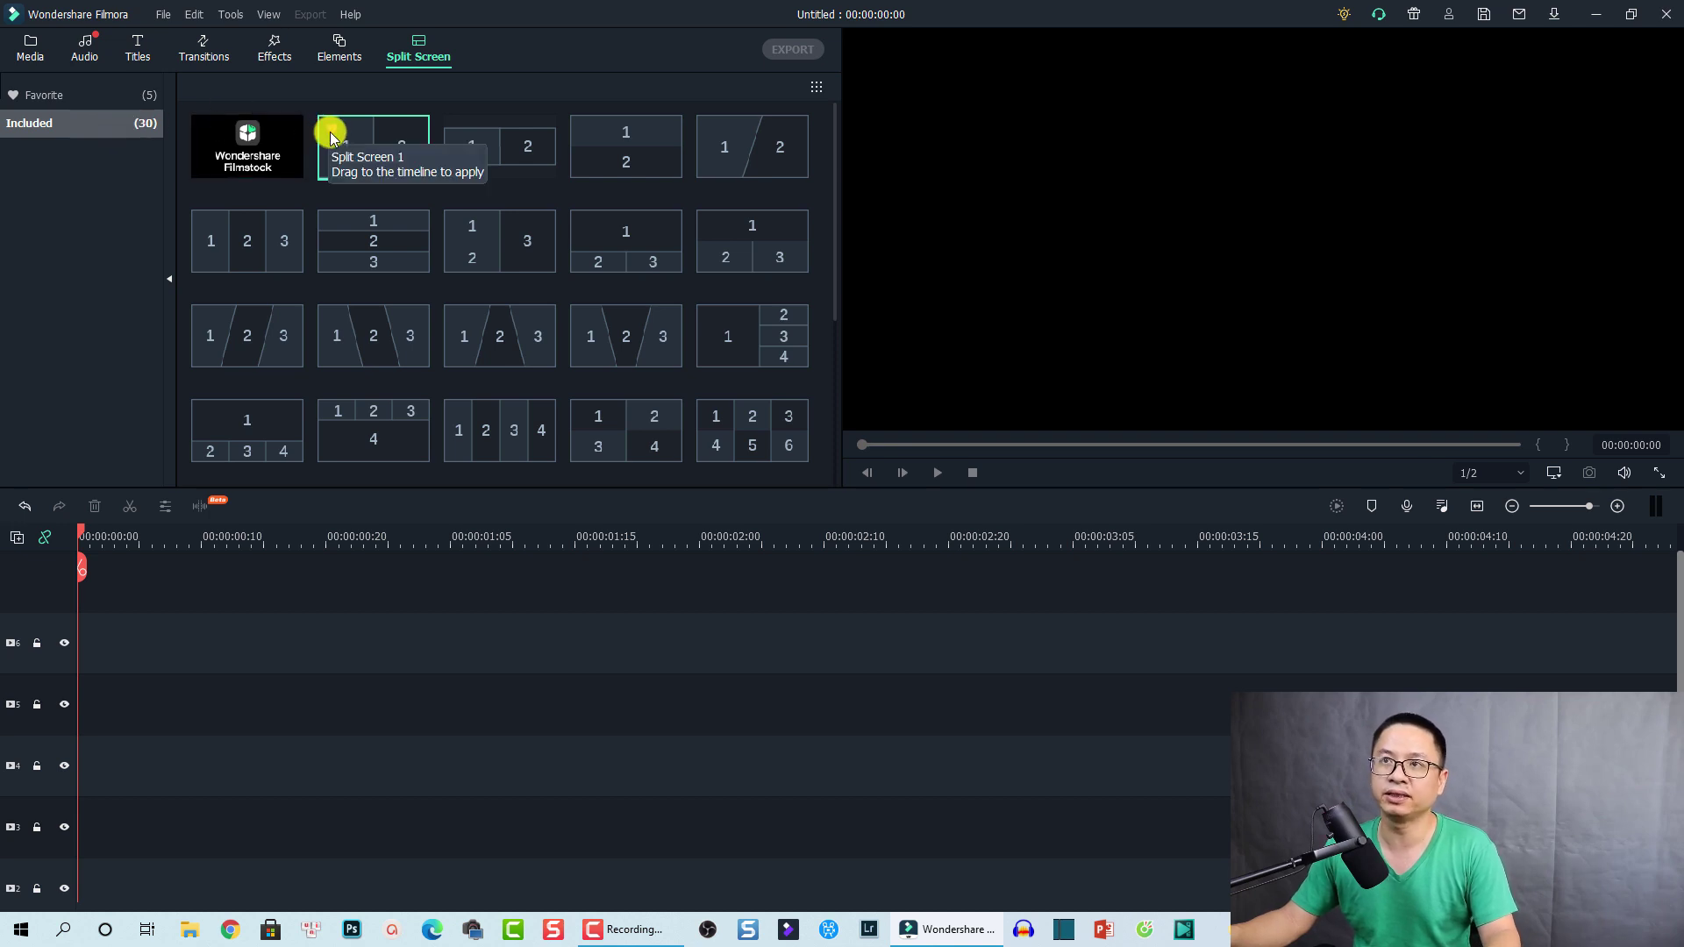
click(372, 156)
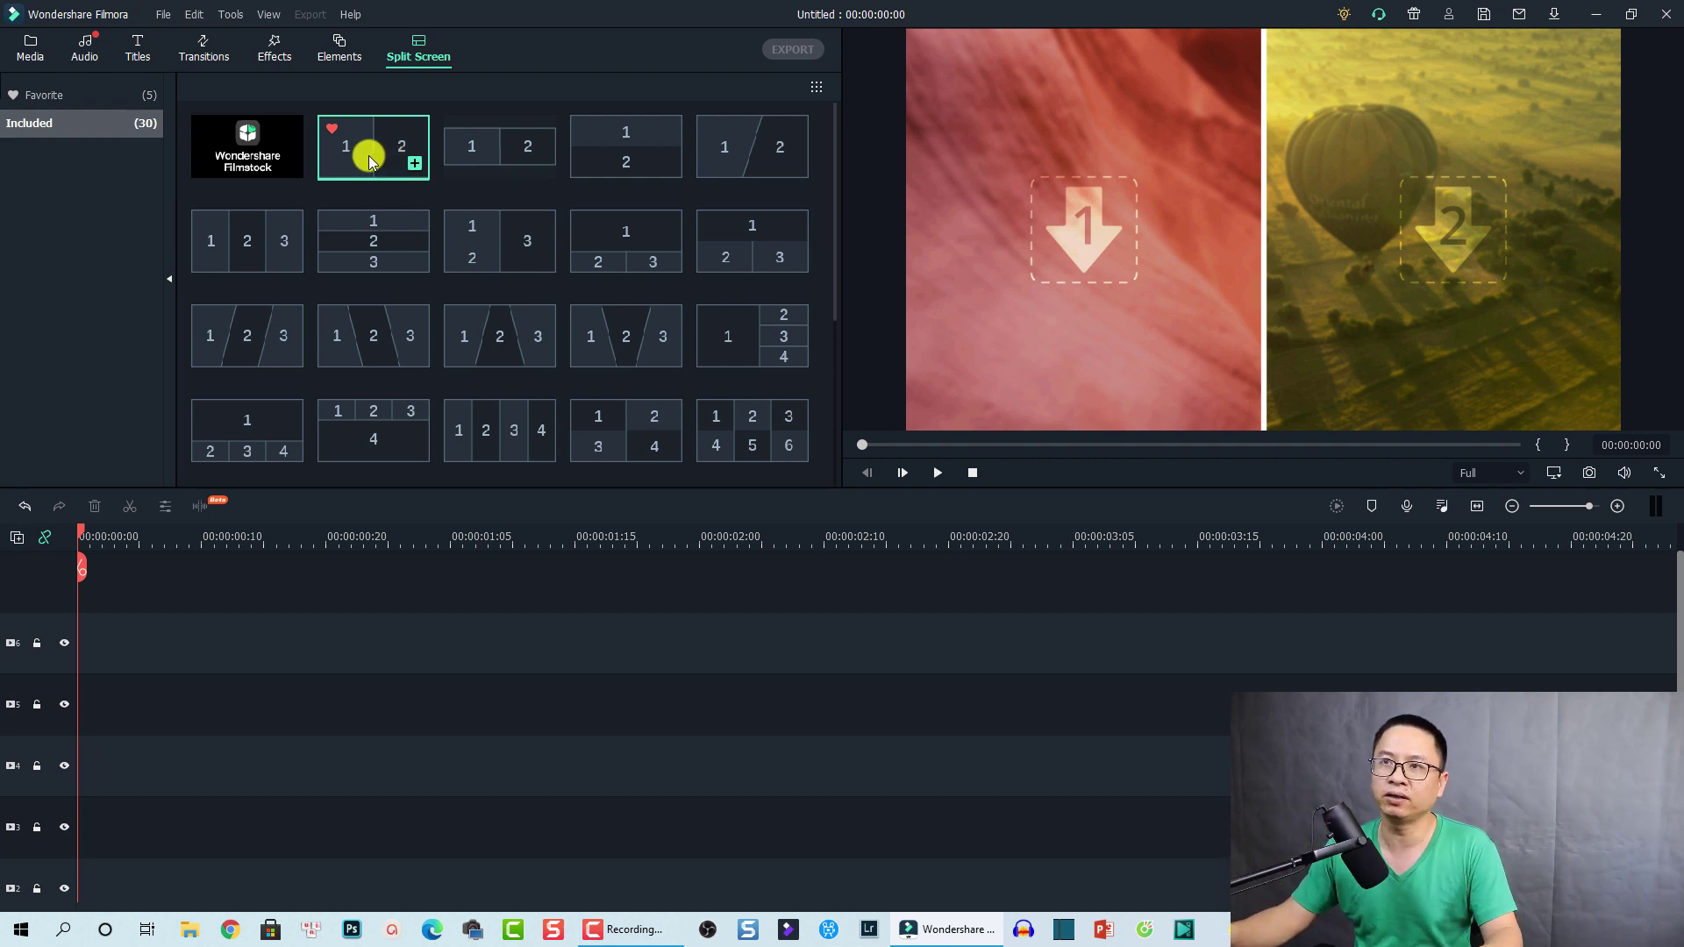
click(413, 167)
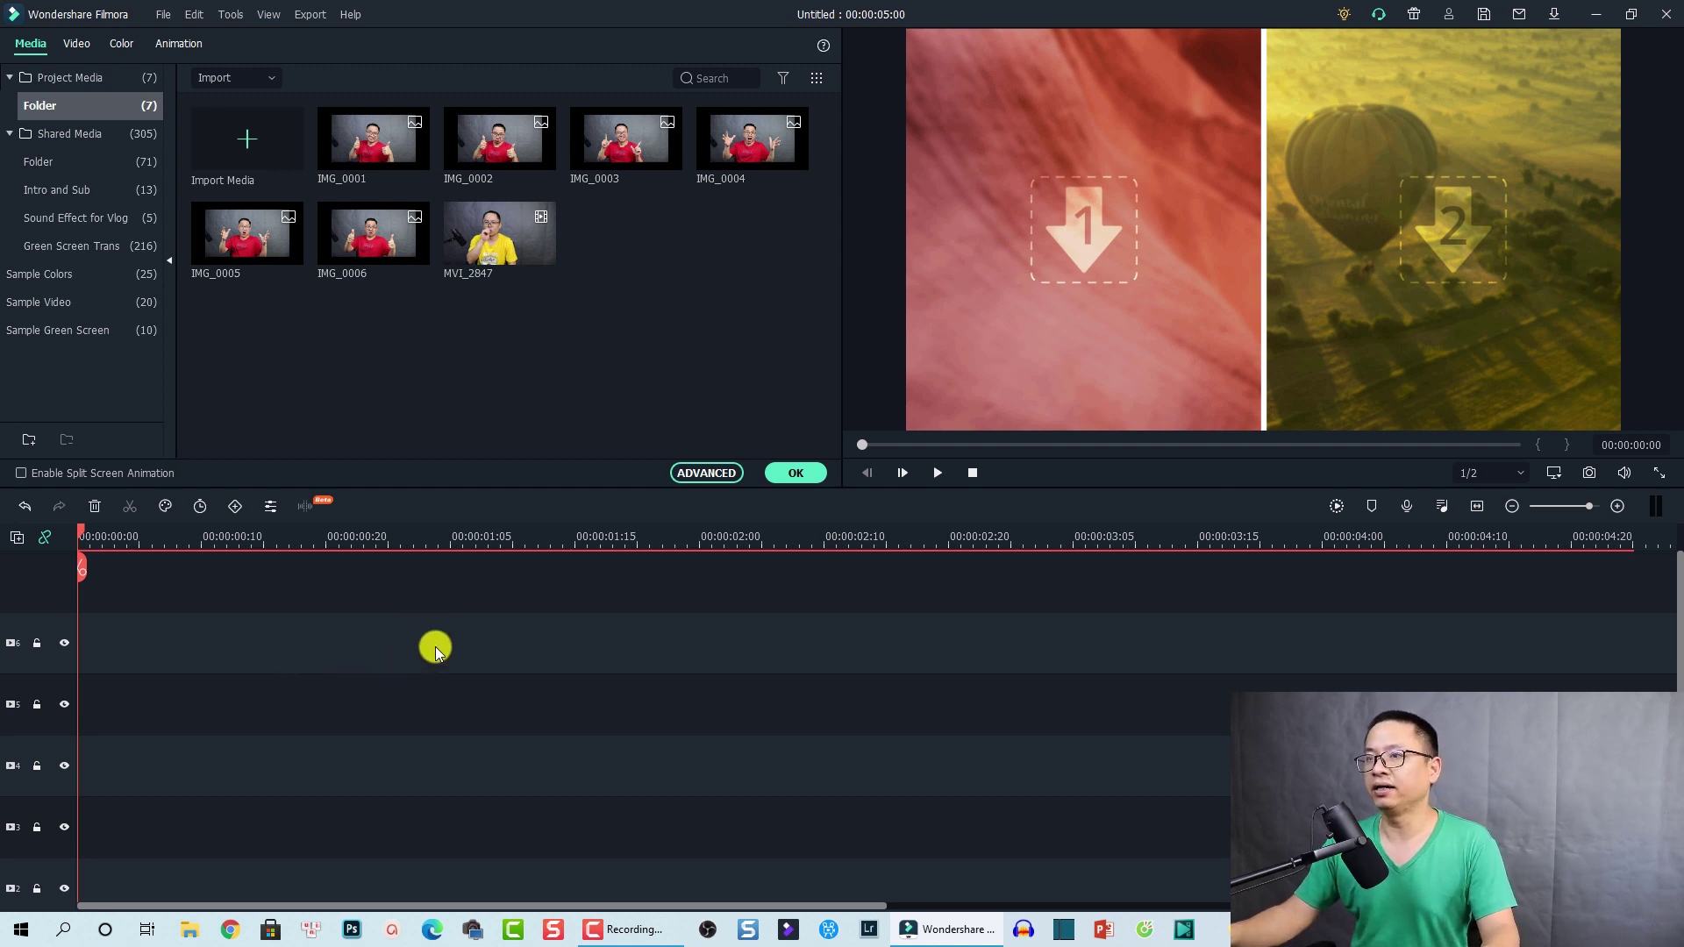
- Delete all empty tracks from the timeline
scroll(484, 622, down, 5)
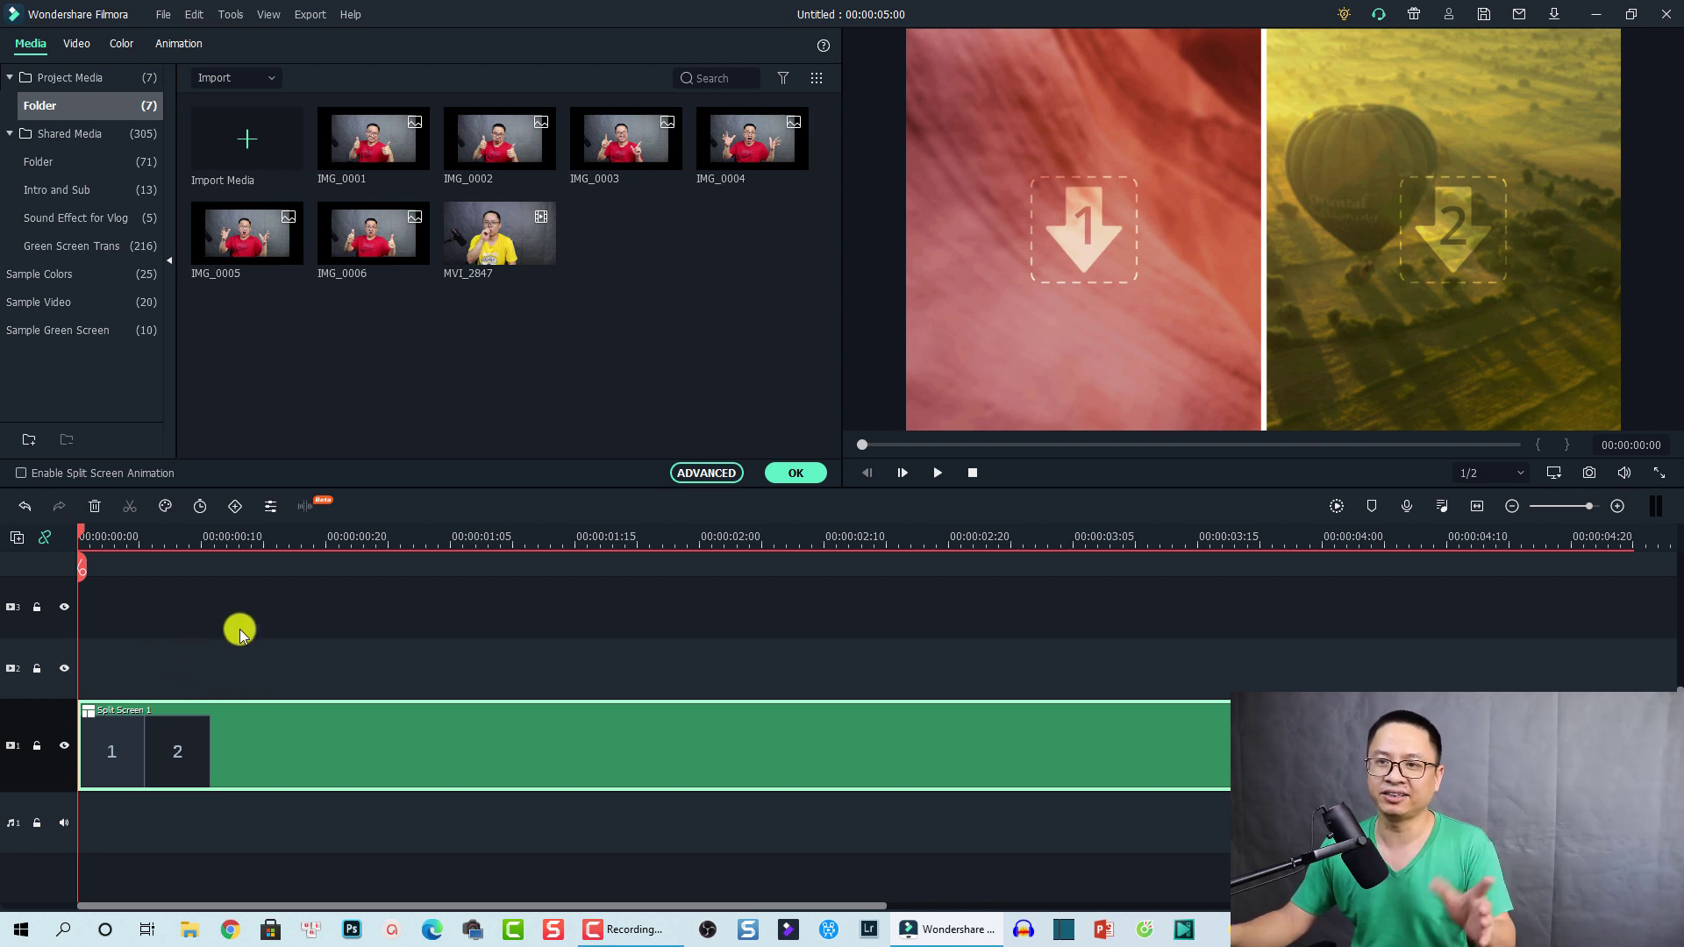
right_click(58, 651)
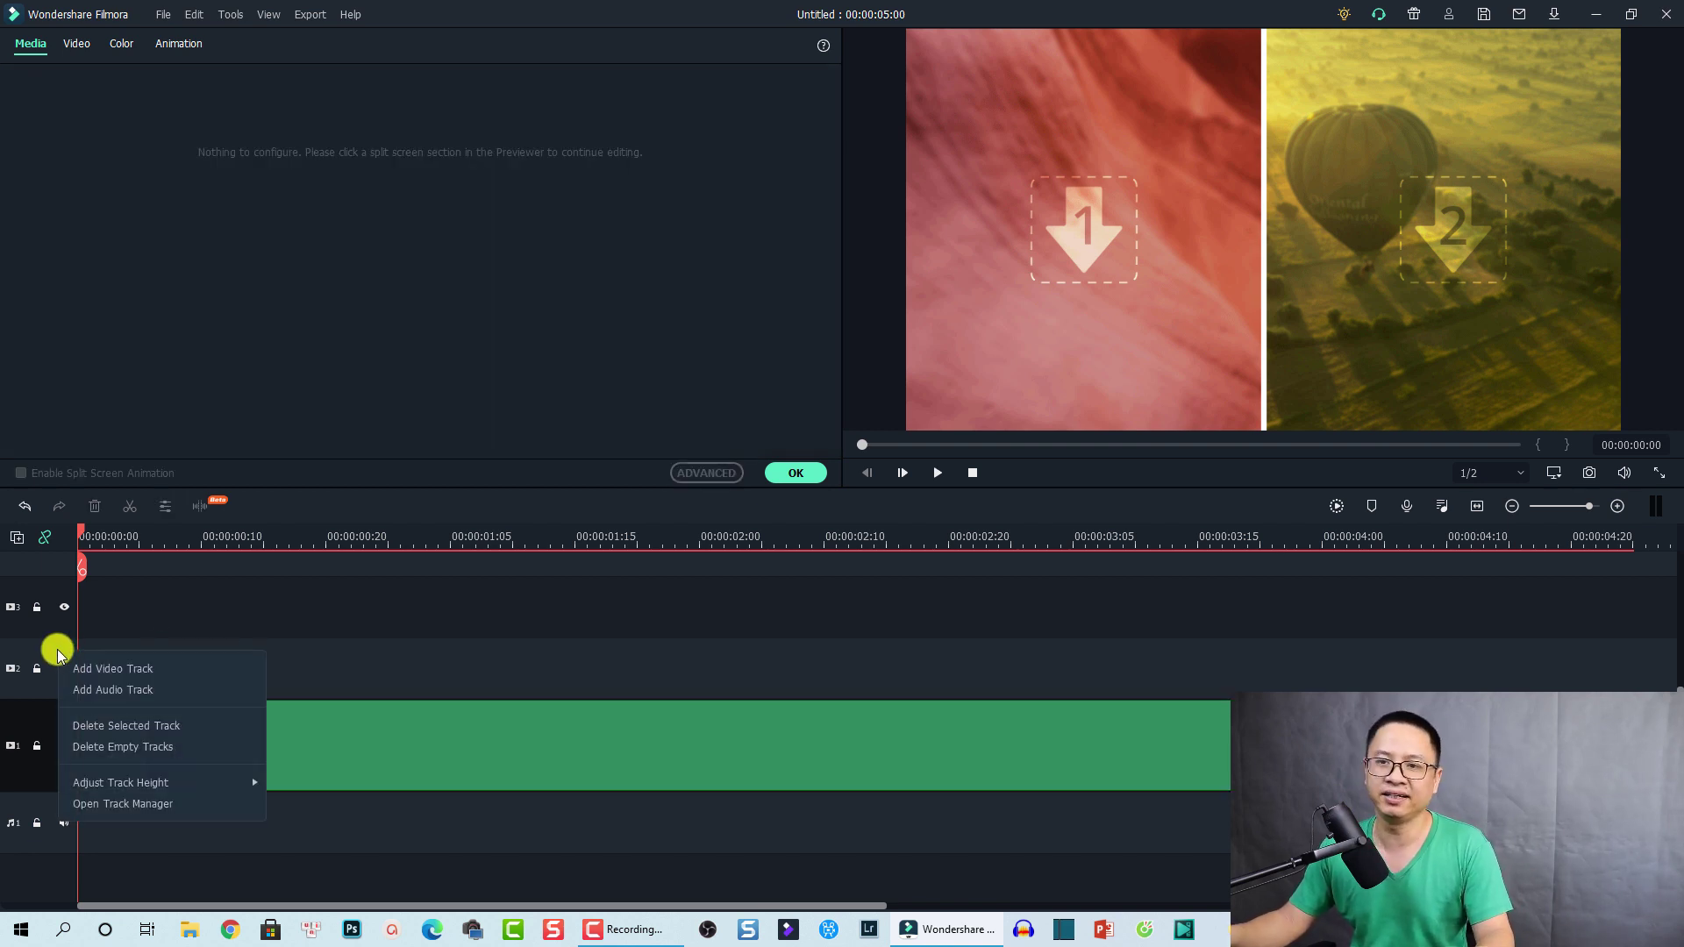
click(112, 747)
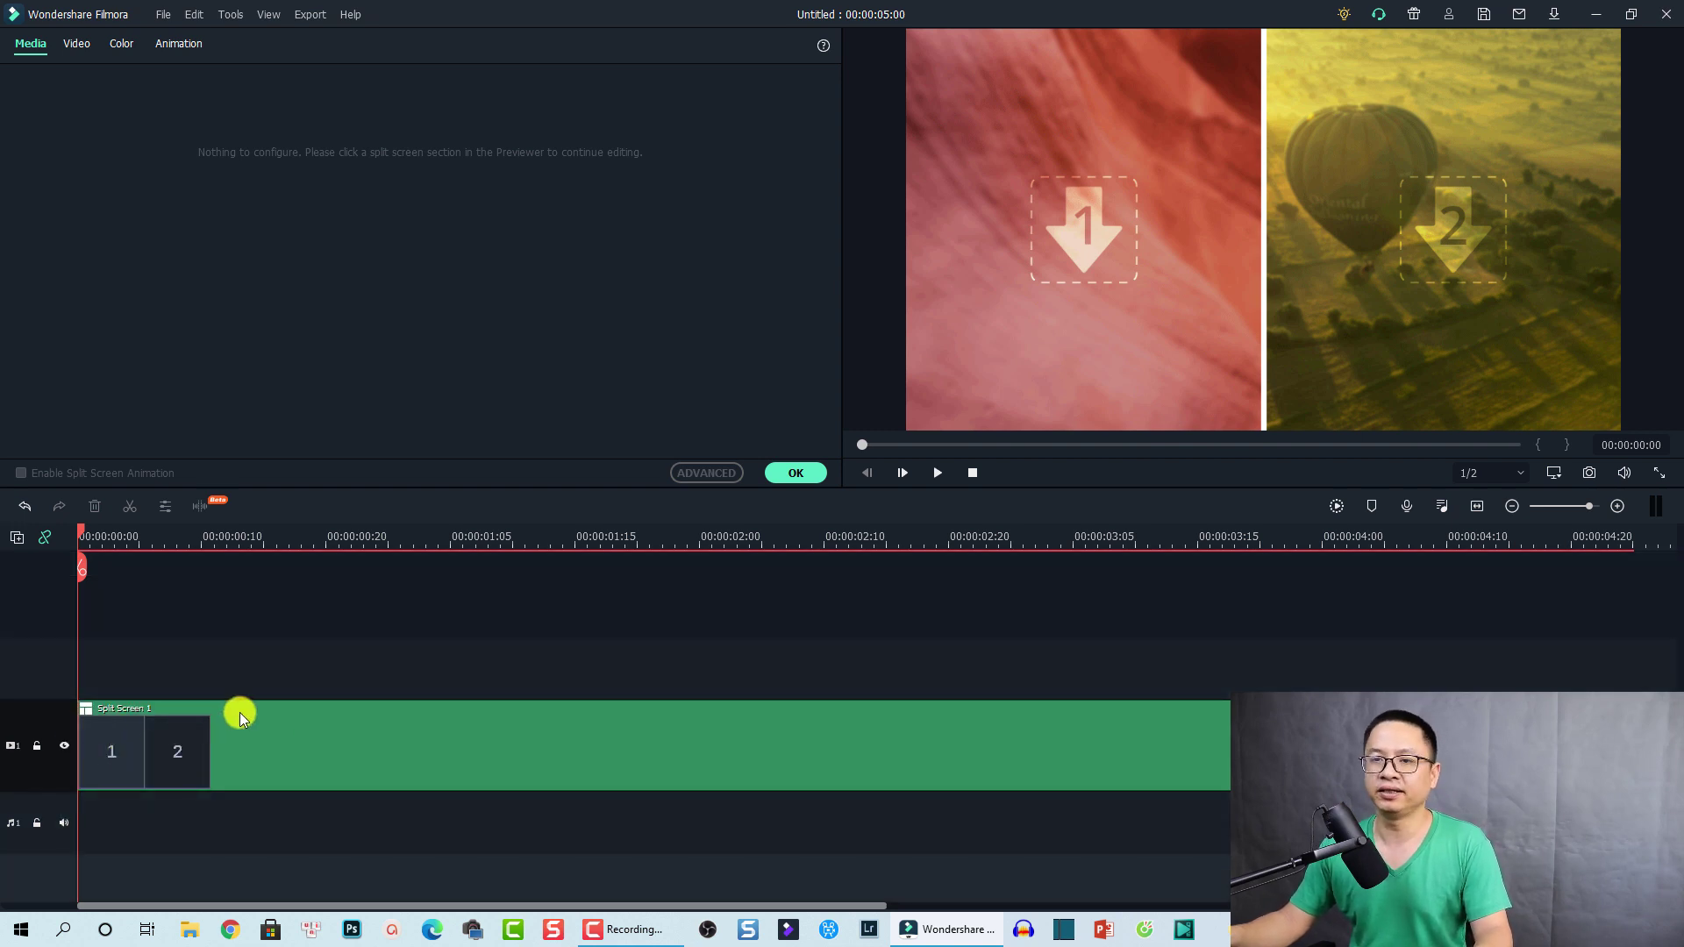
- Place the MVI_2847 video in section 1 of the split screen and shift it slightly right to centre the man
click(943, 278)
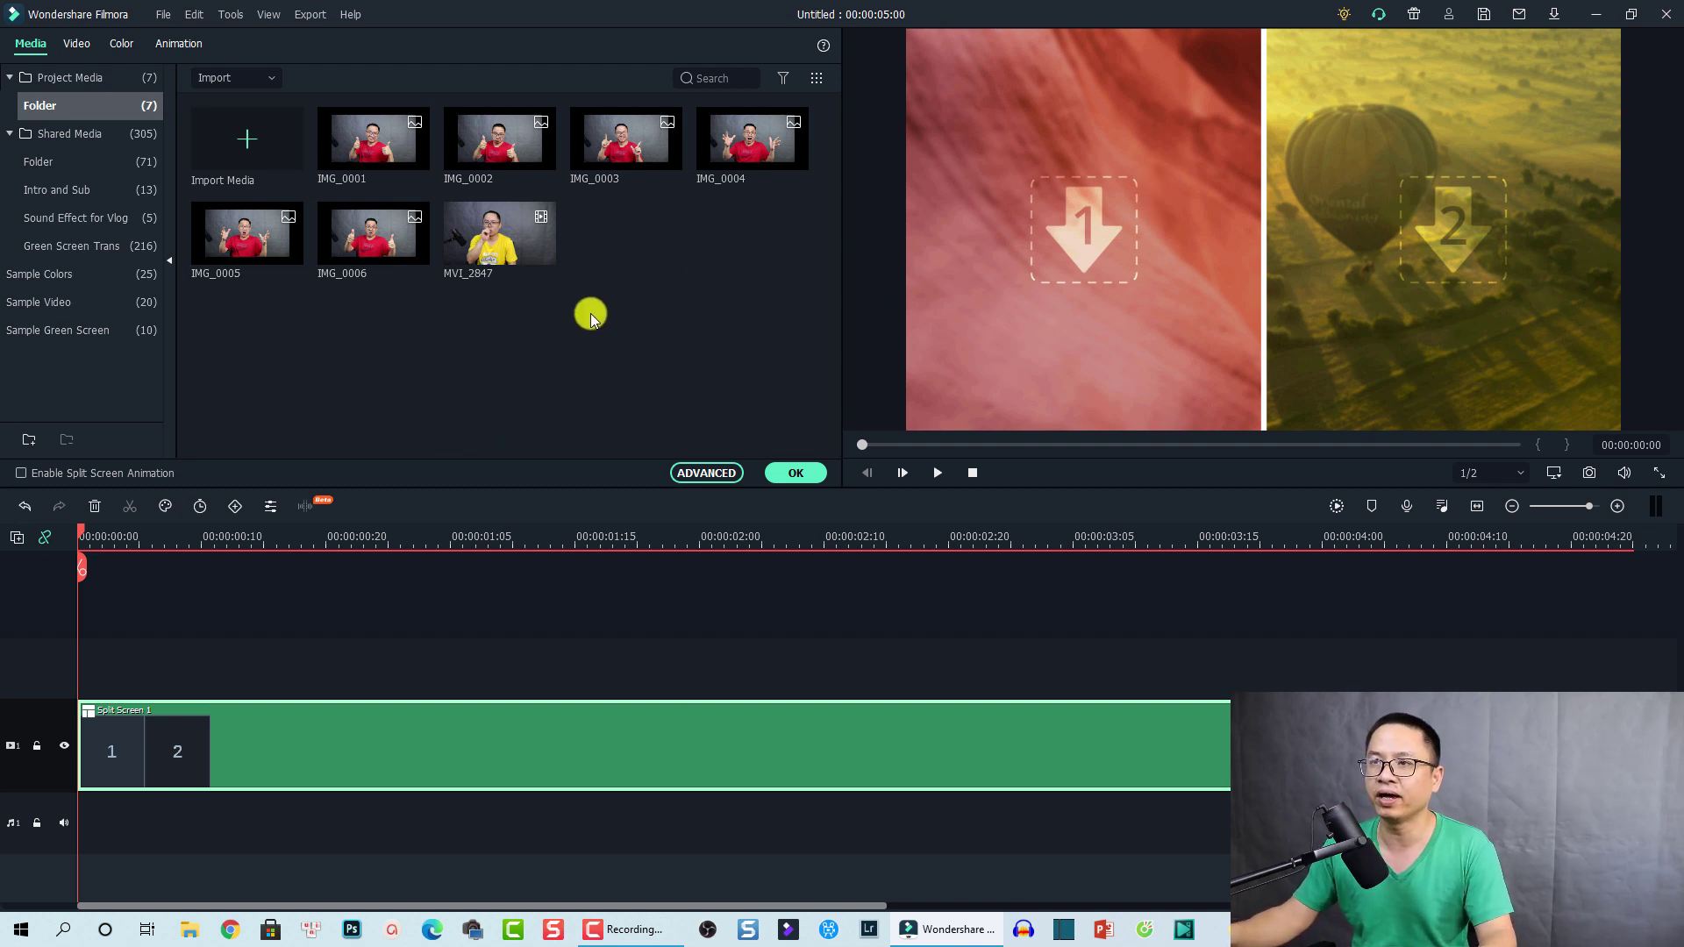
mouse_move(487, 250)
drag(483, 263, 1071, 288)
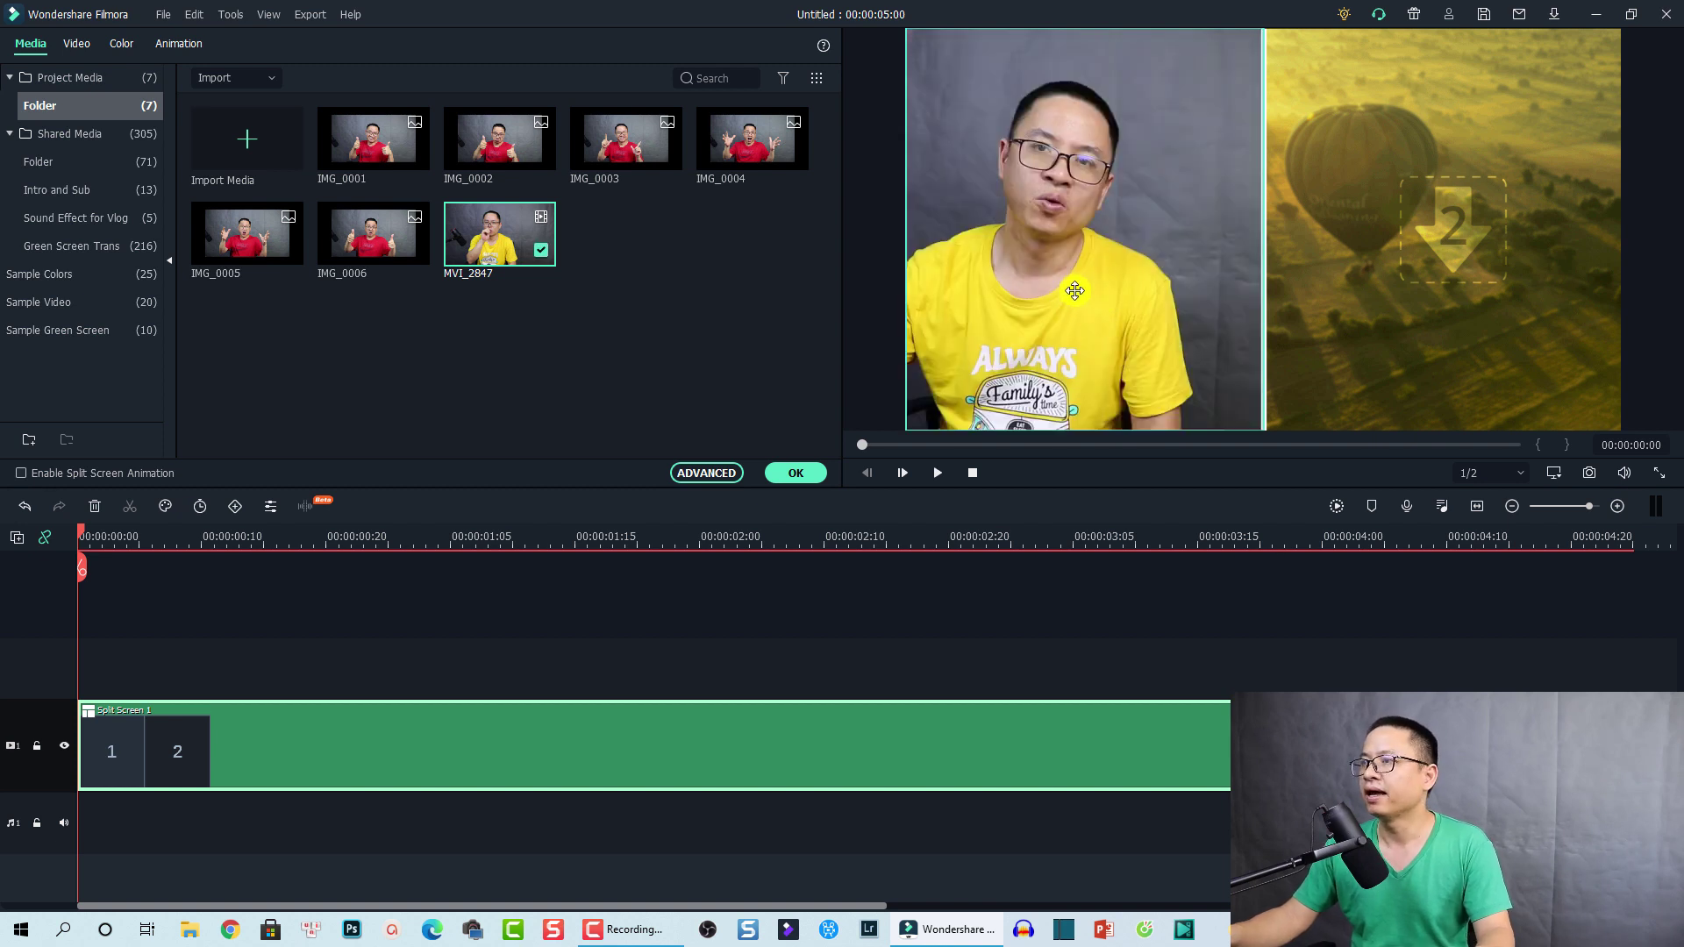
drag(1075, 263, 1091, 264)
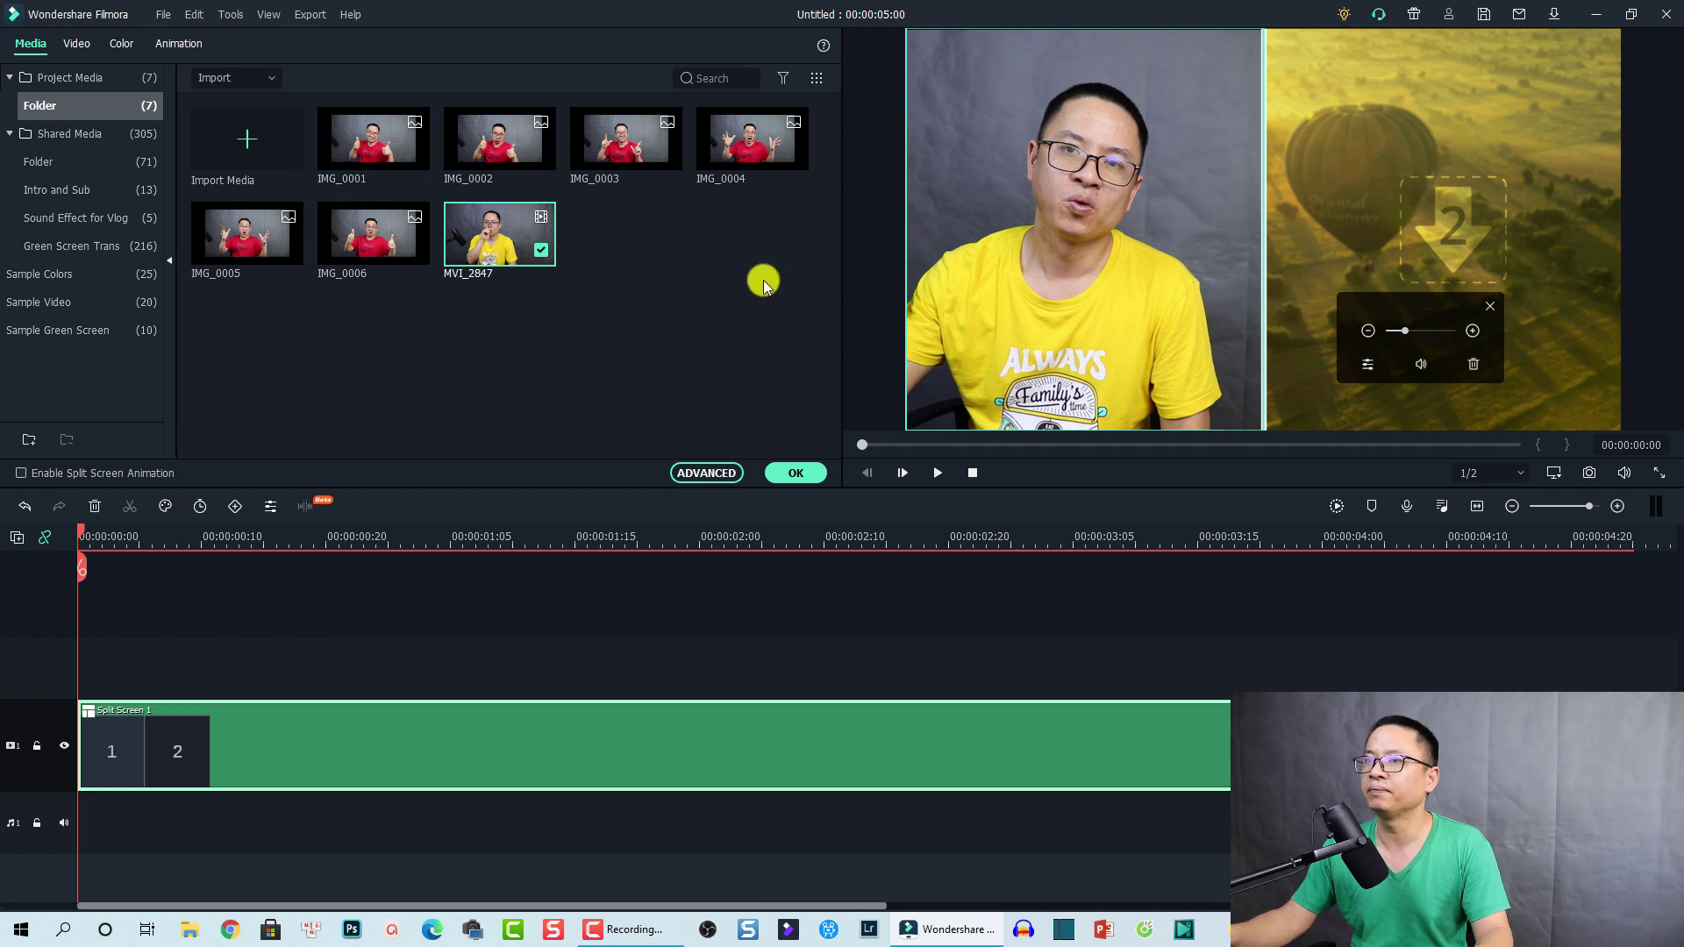
- Place the IMG_0002 photo in section 2, enlarge it slightly within its frame, and accept the split-screen edits
mouse_move(655, 167)
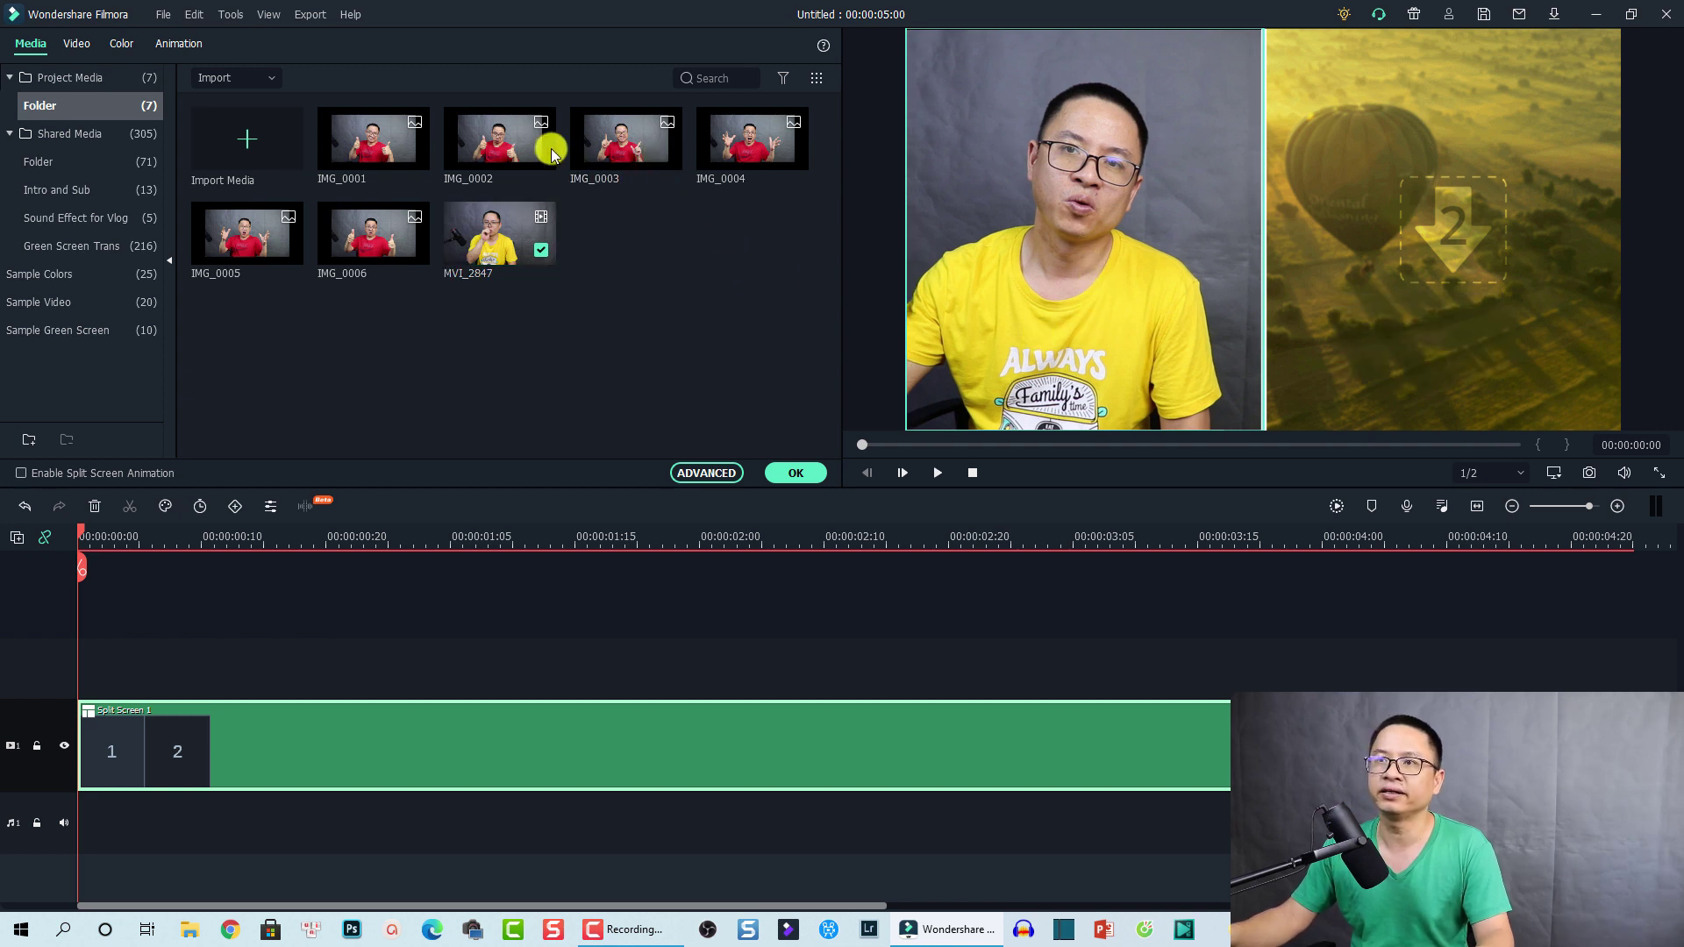
mouse_move(494, 154)
drag(494, 153, 1354, 242)
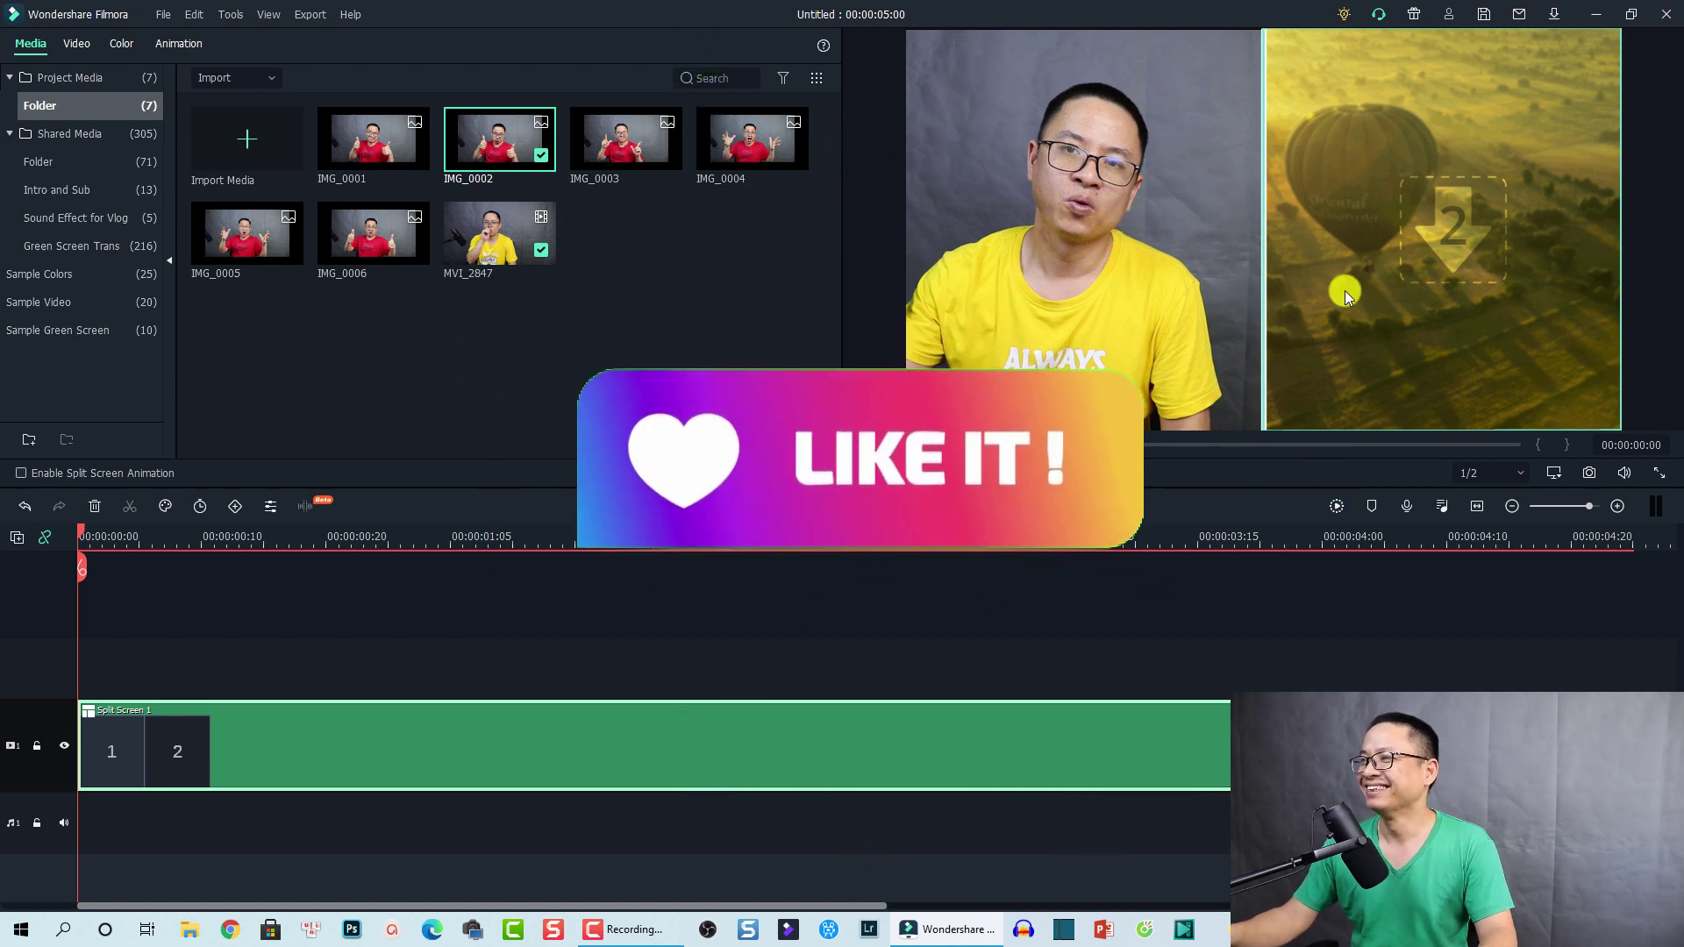
click(1428, 273)
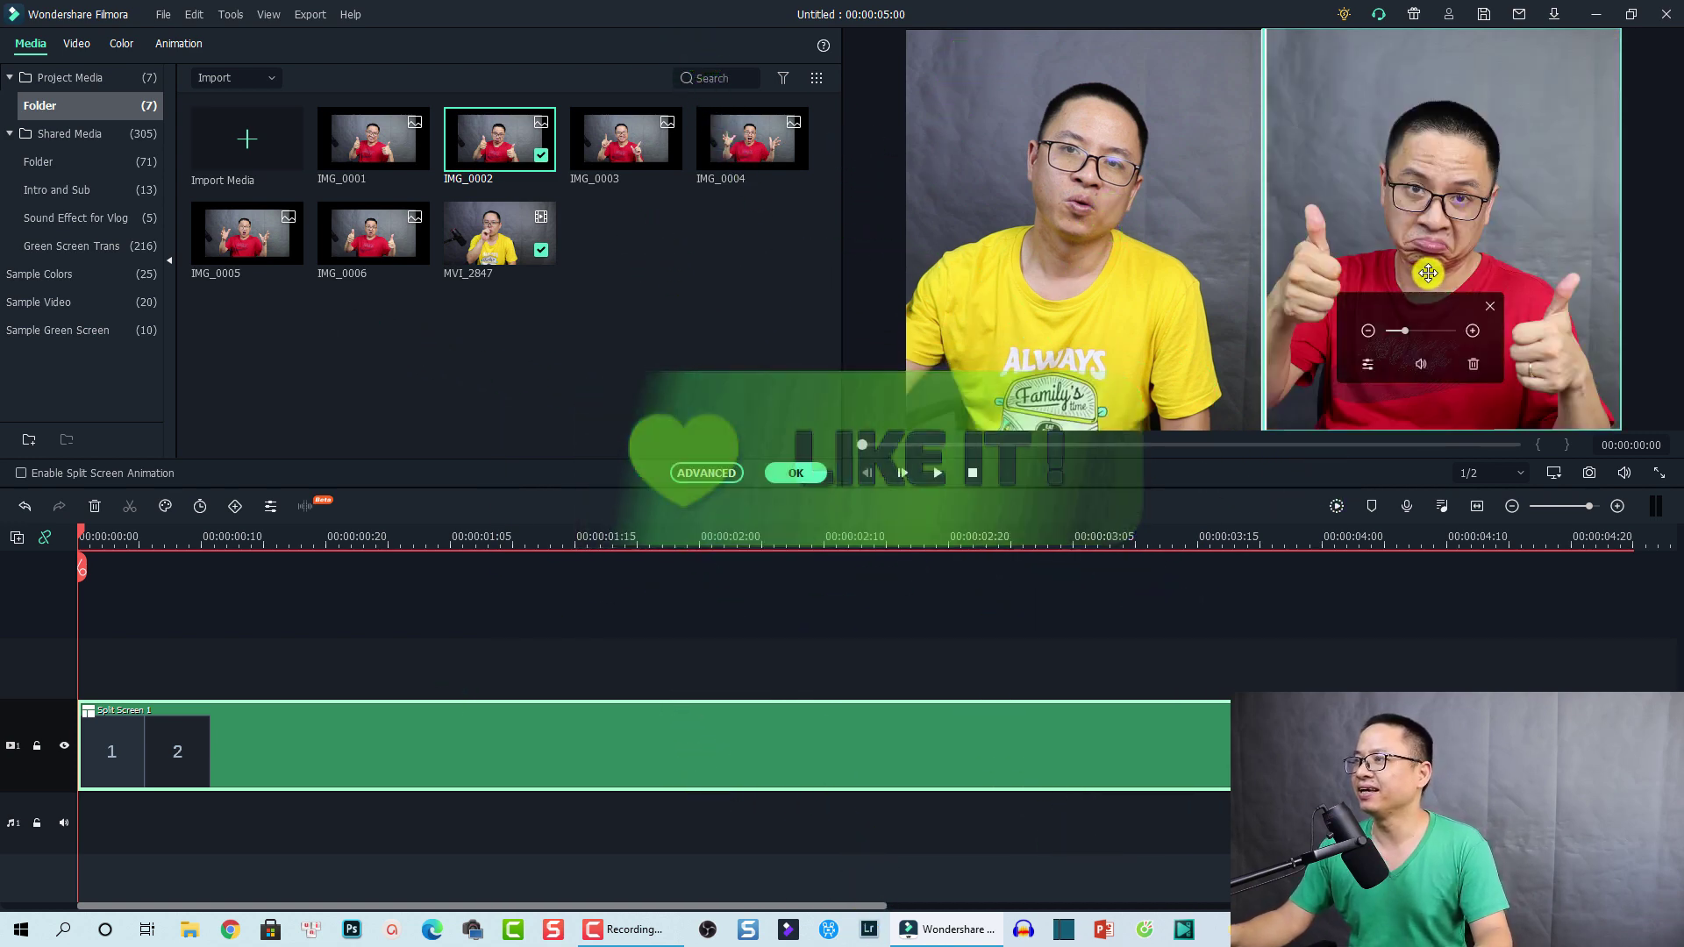
click(1402, 331)
drag(1402, 332, 1405, 332)
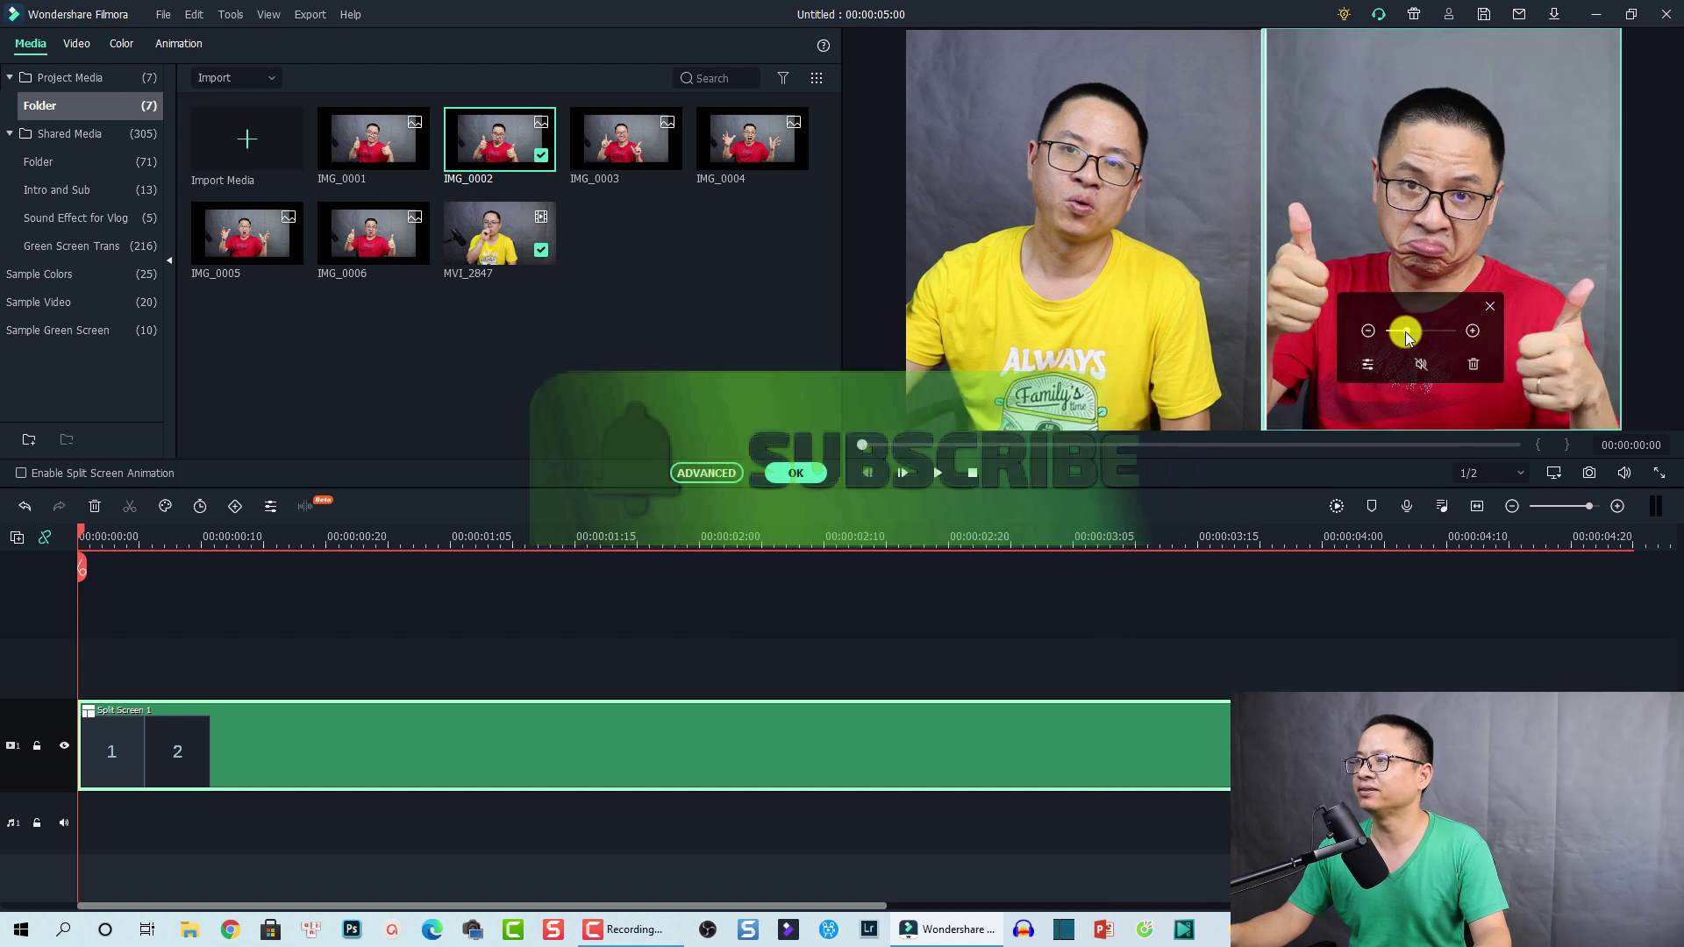
click(534, 671)
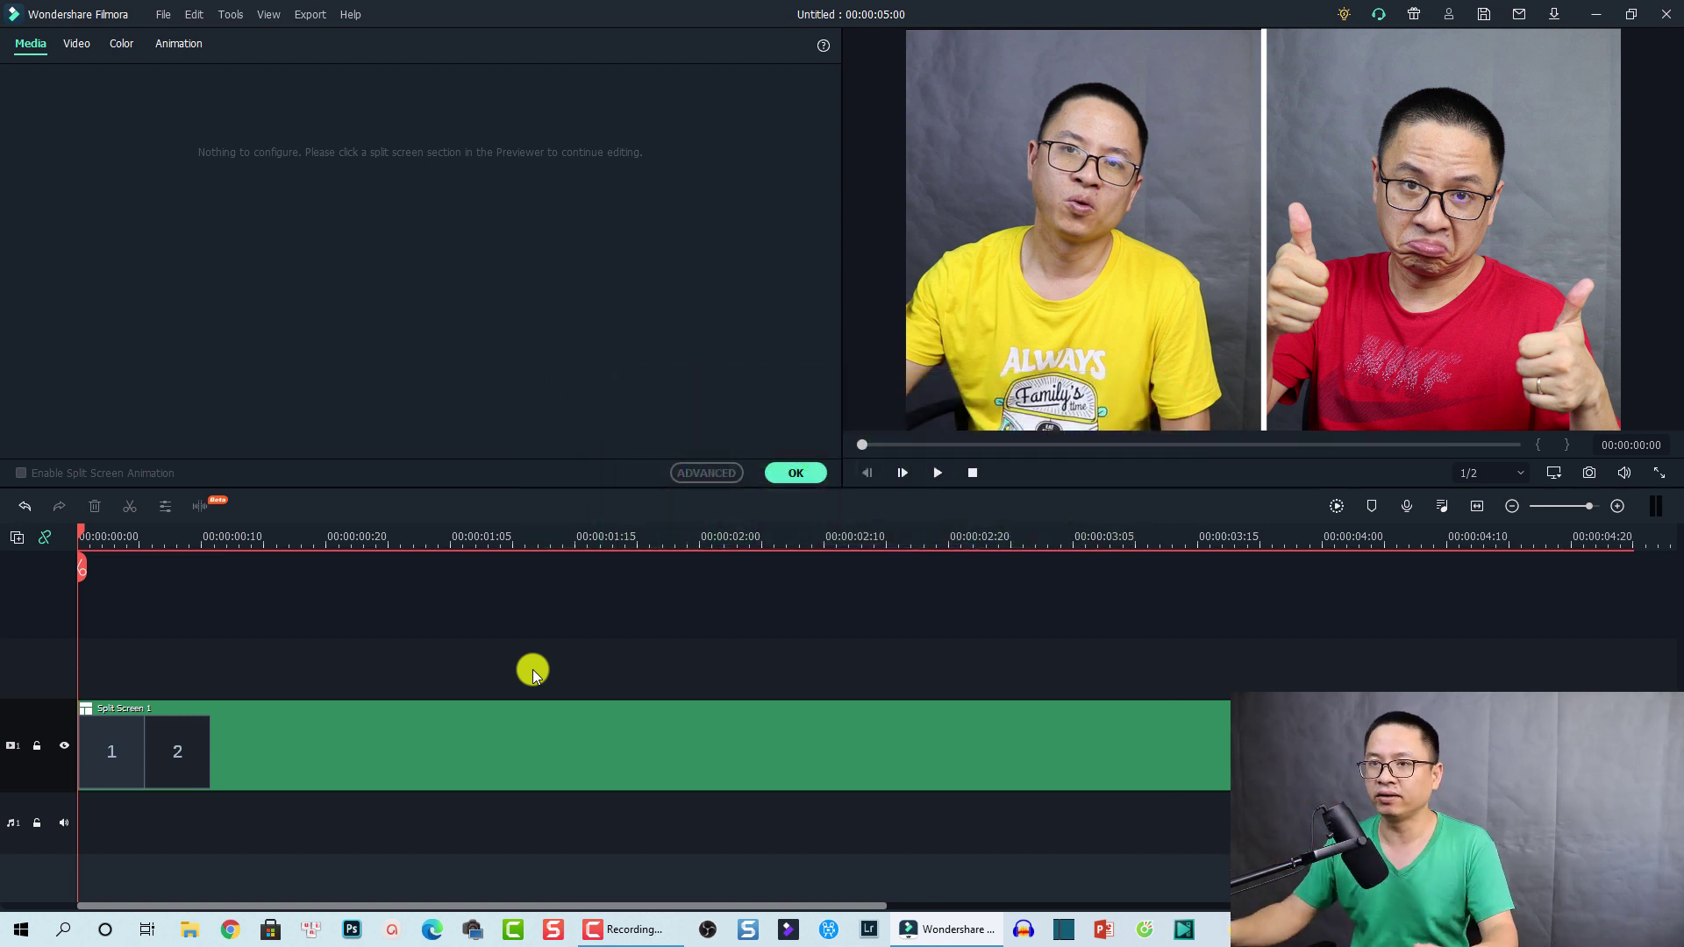
click(795, 473)
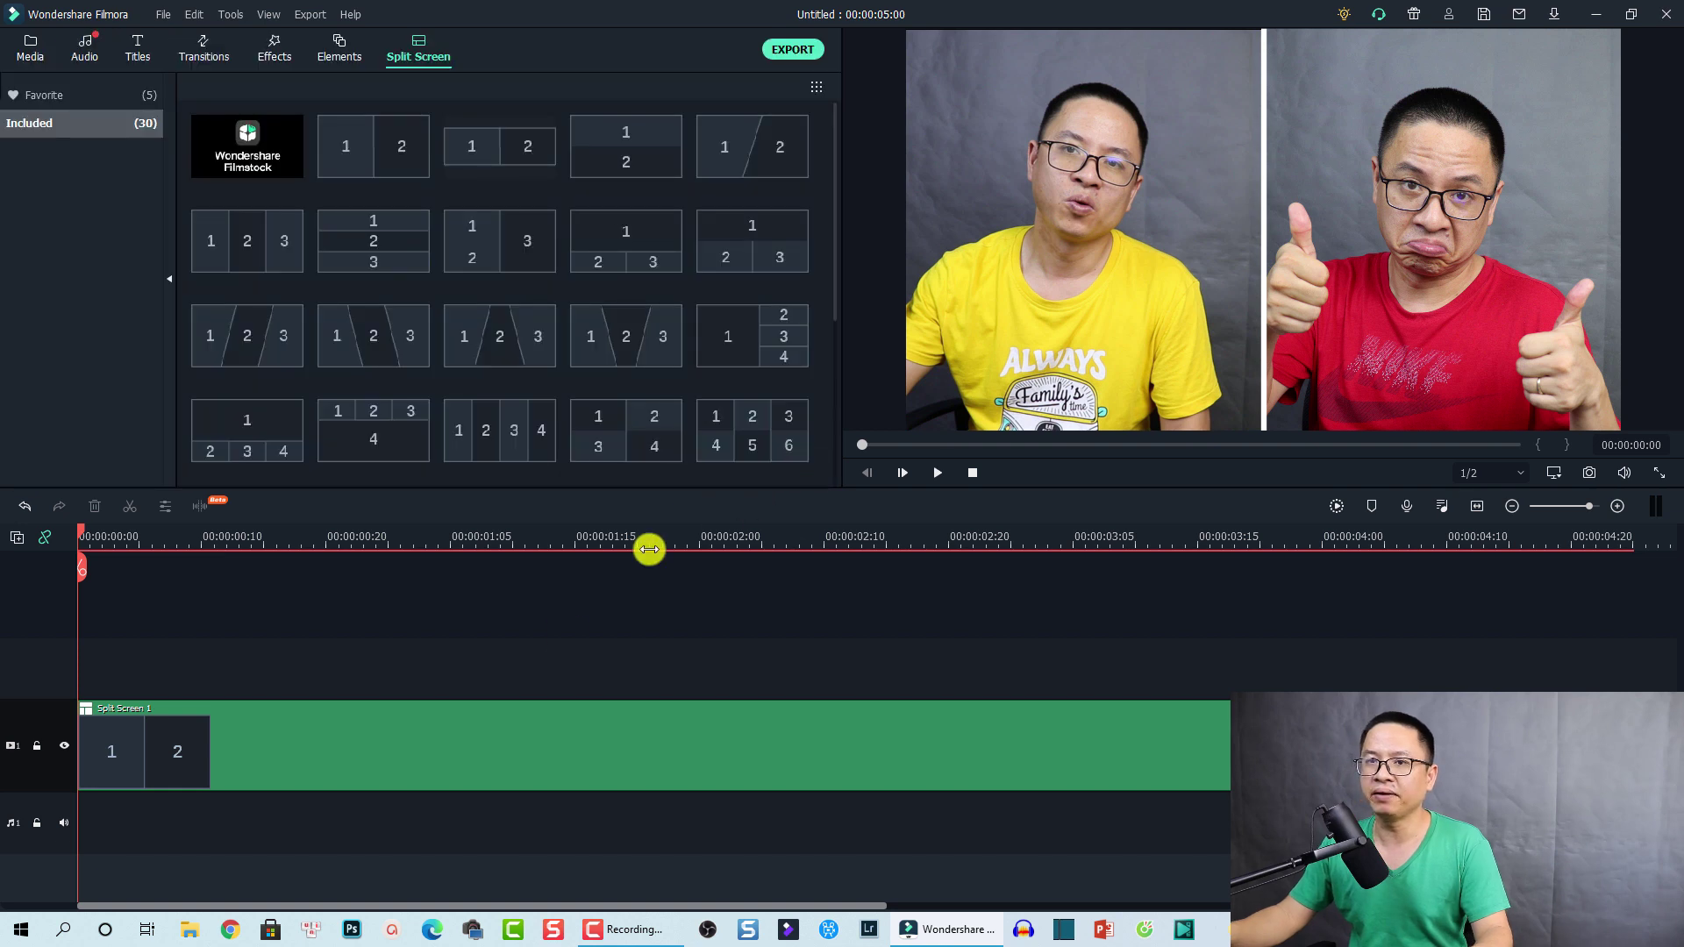
- Reopen the split-screen clip, play it with Split Screen Animation enabled, and disable that animation again
double_click(289, 730)
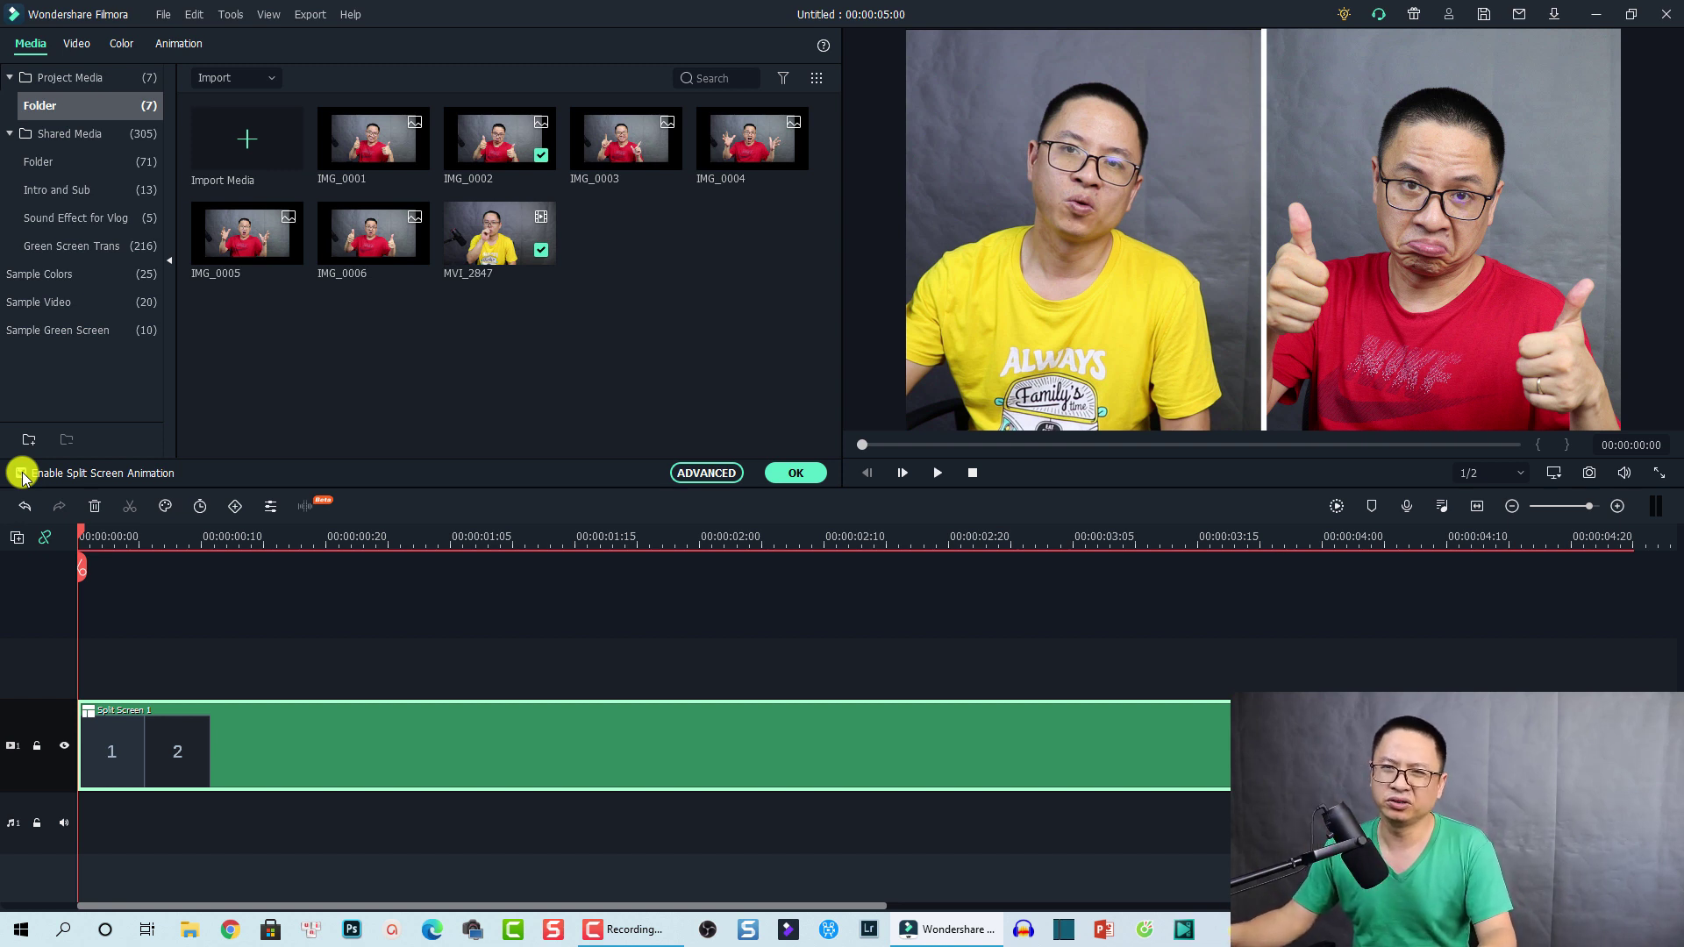
click(21, 473)
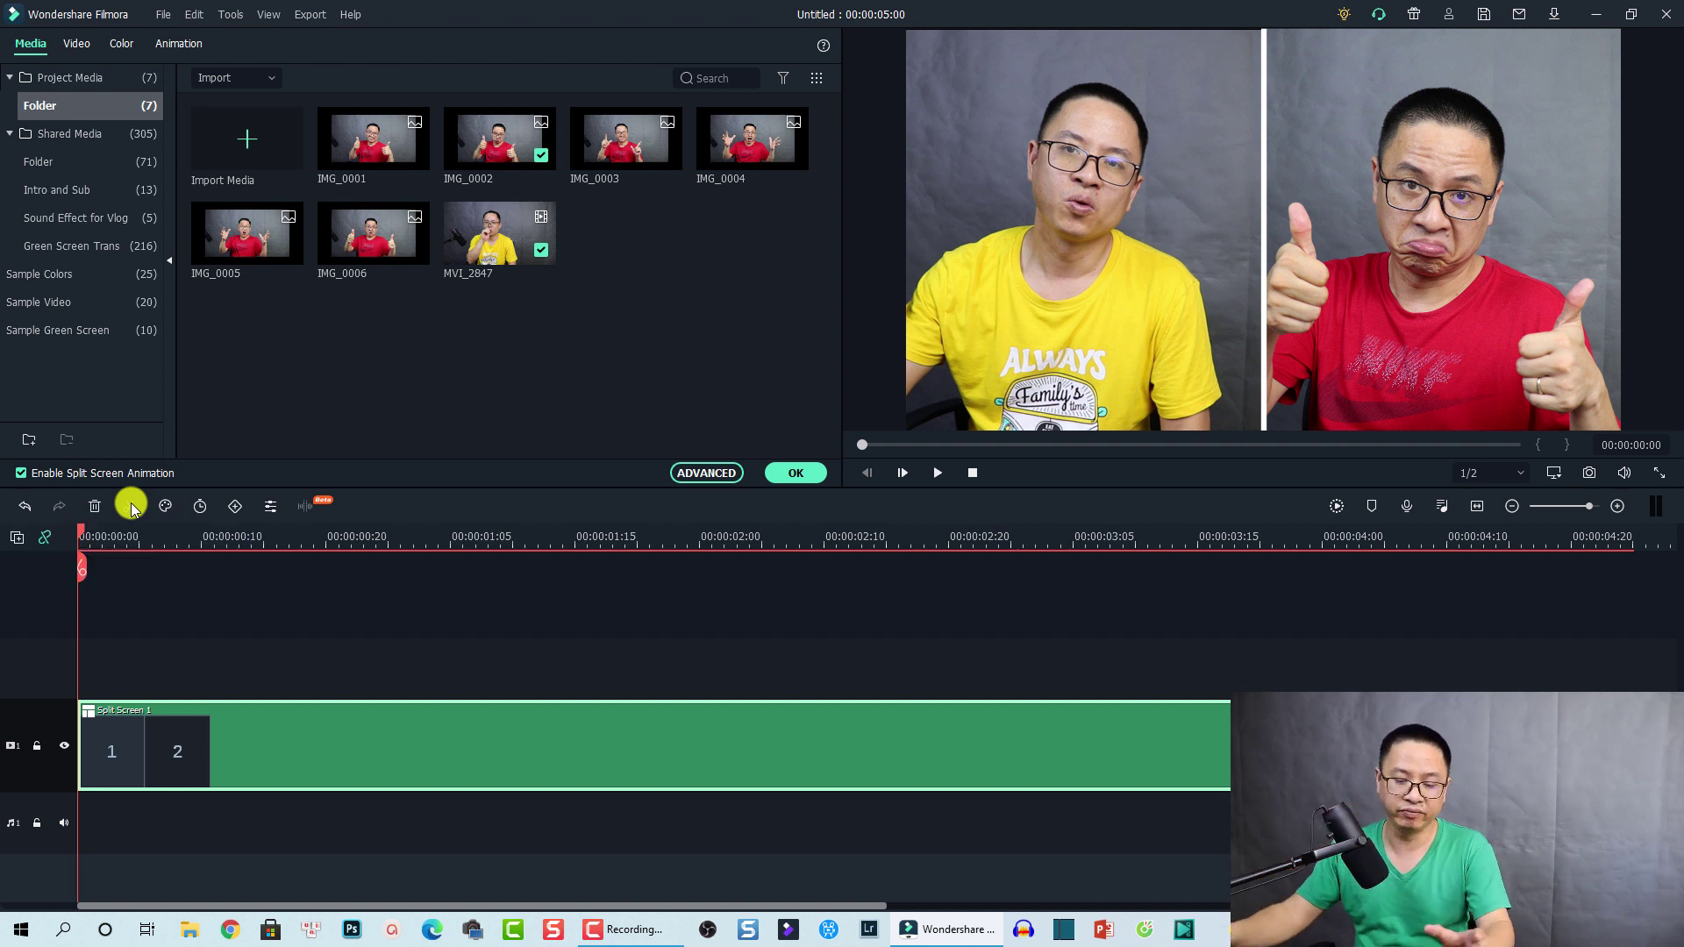
key(space)
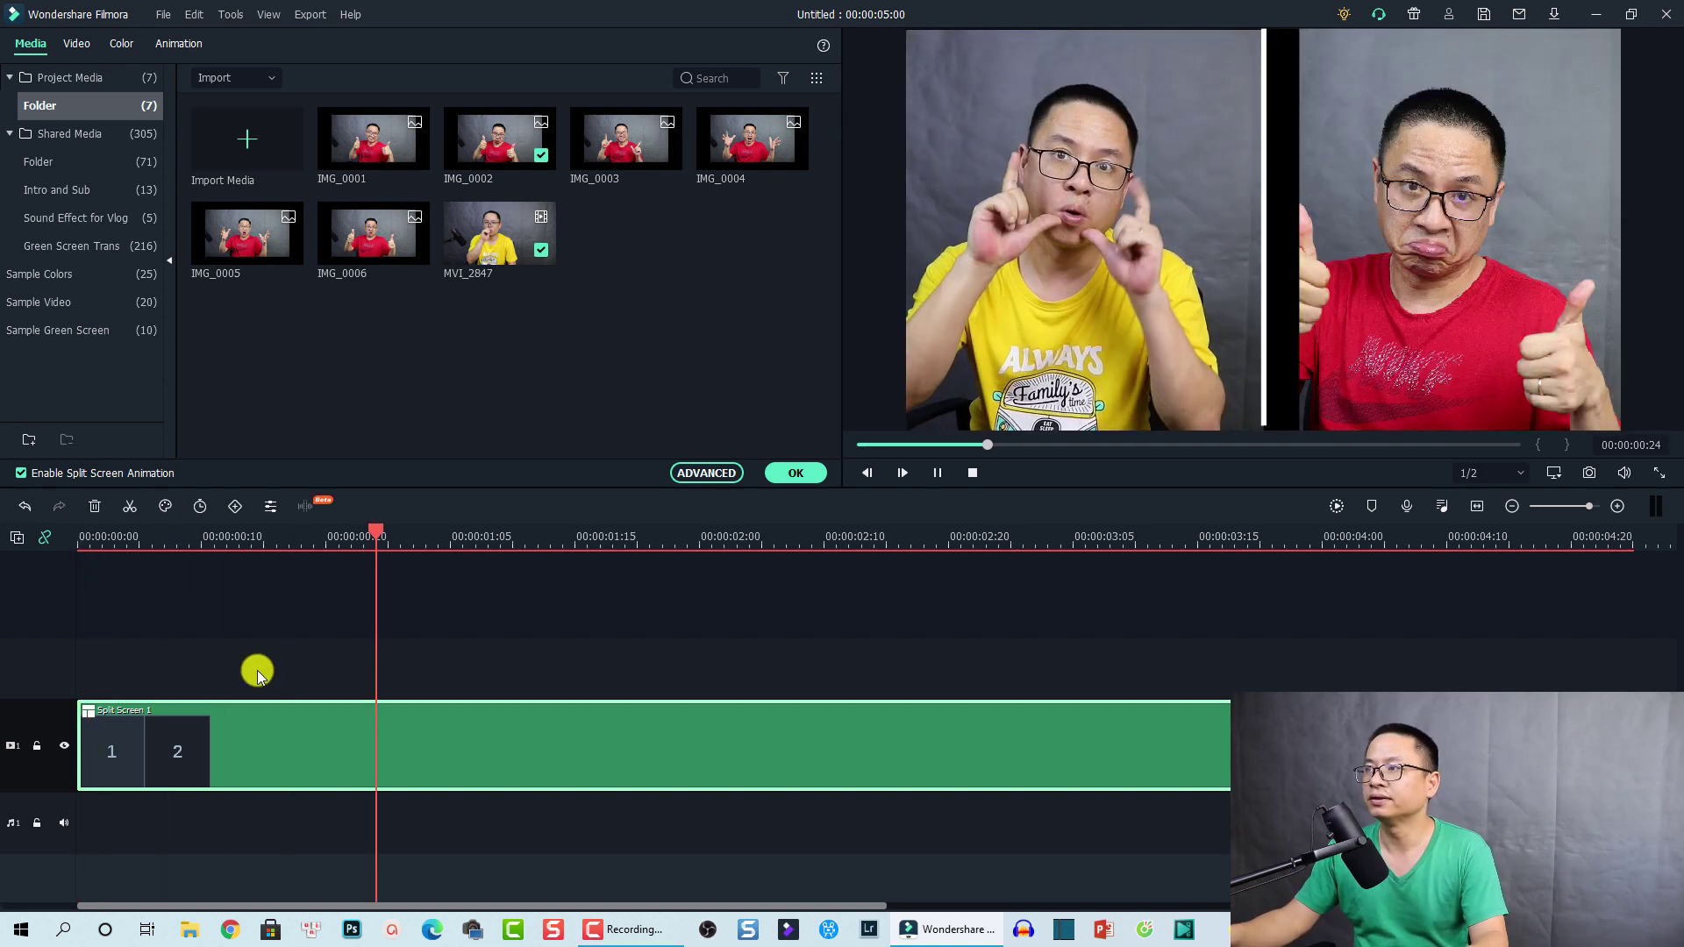
key(space)
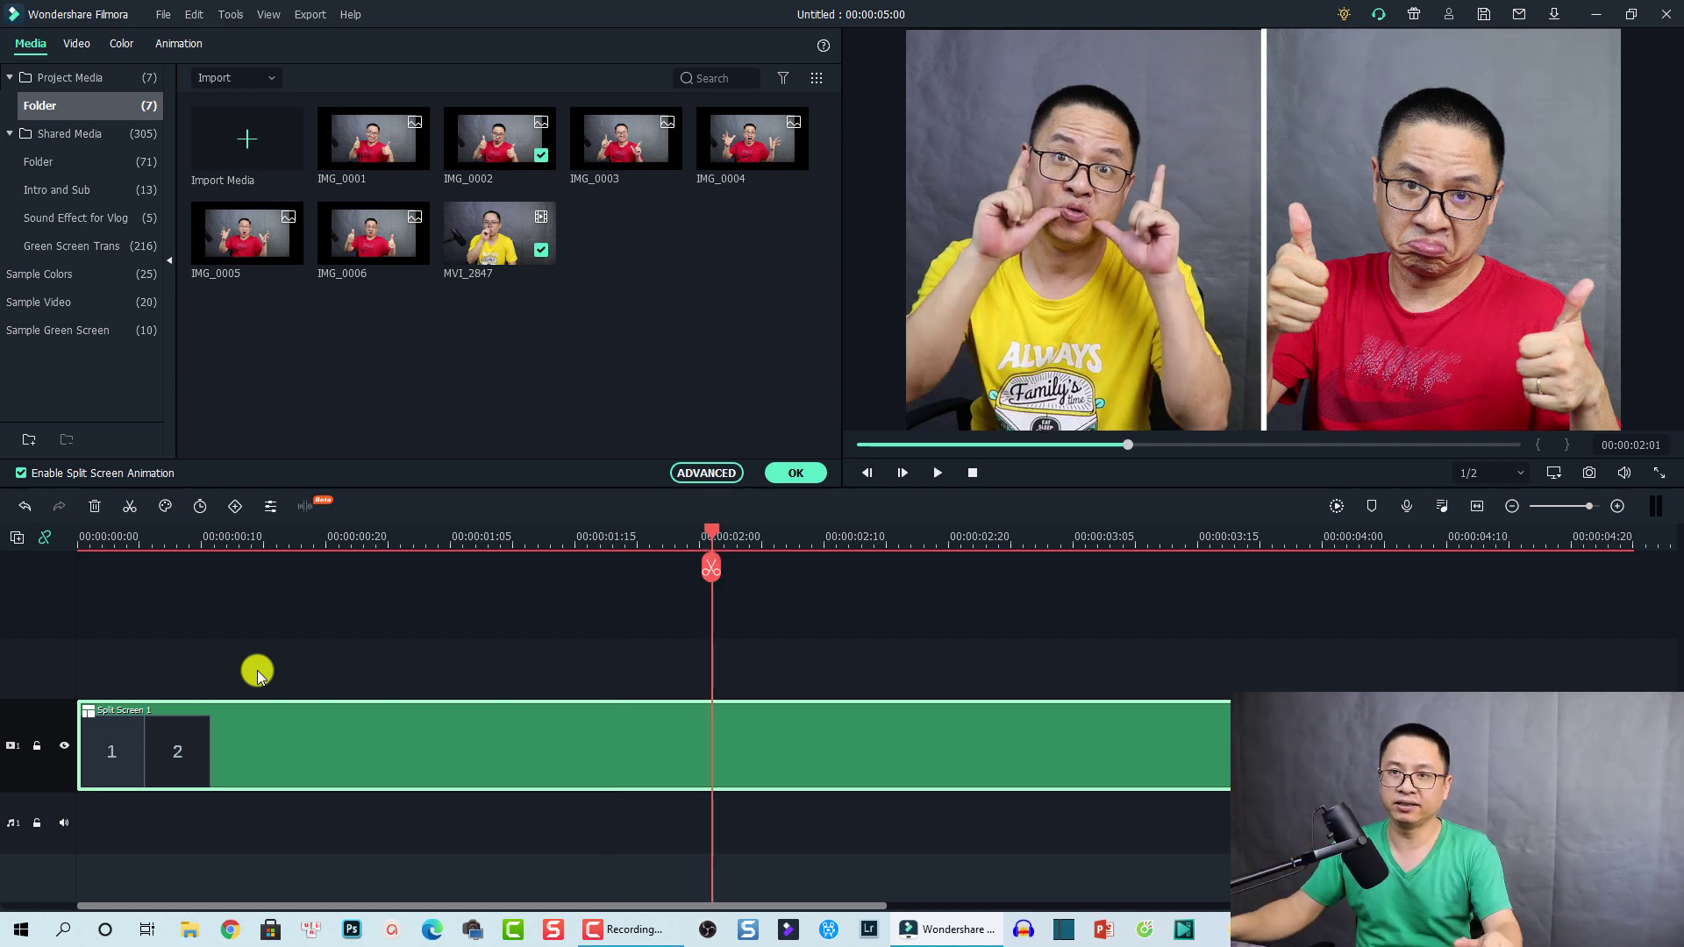
click(19, 475)
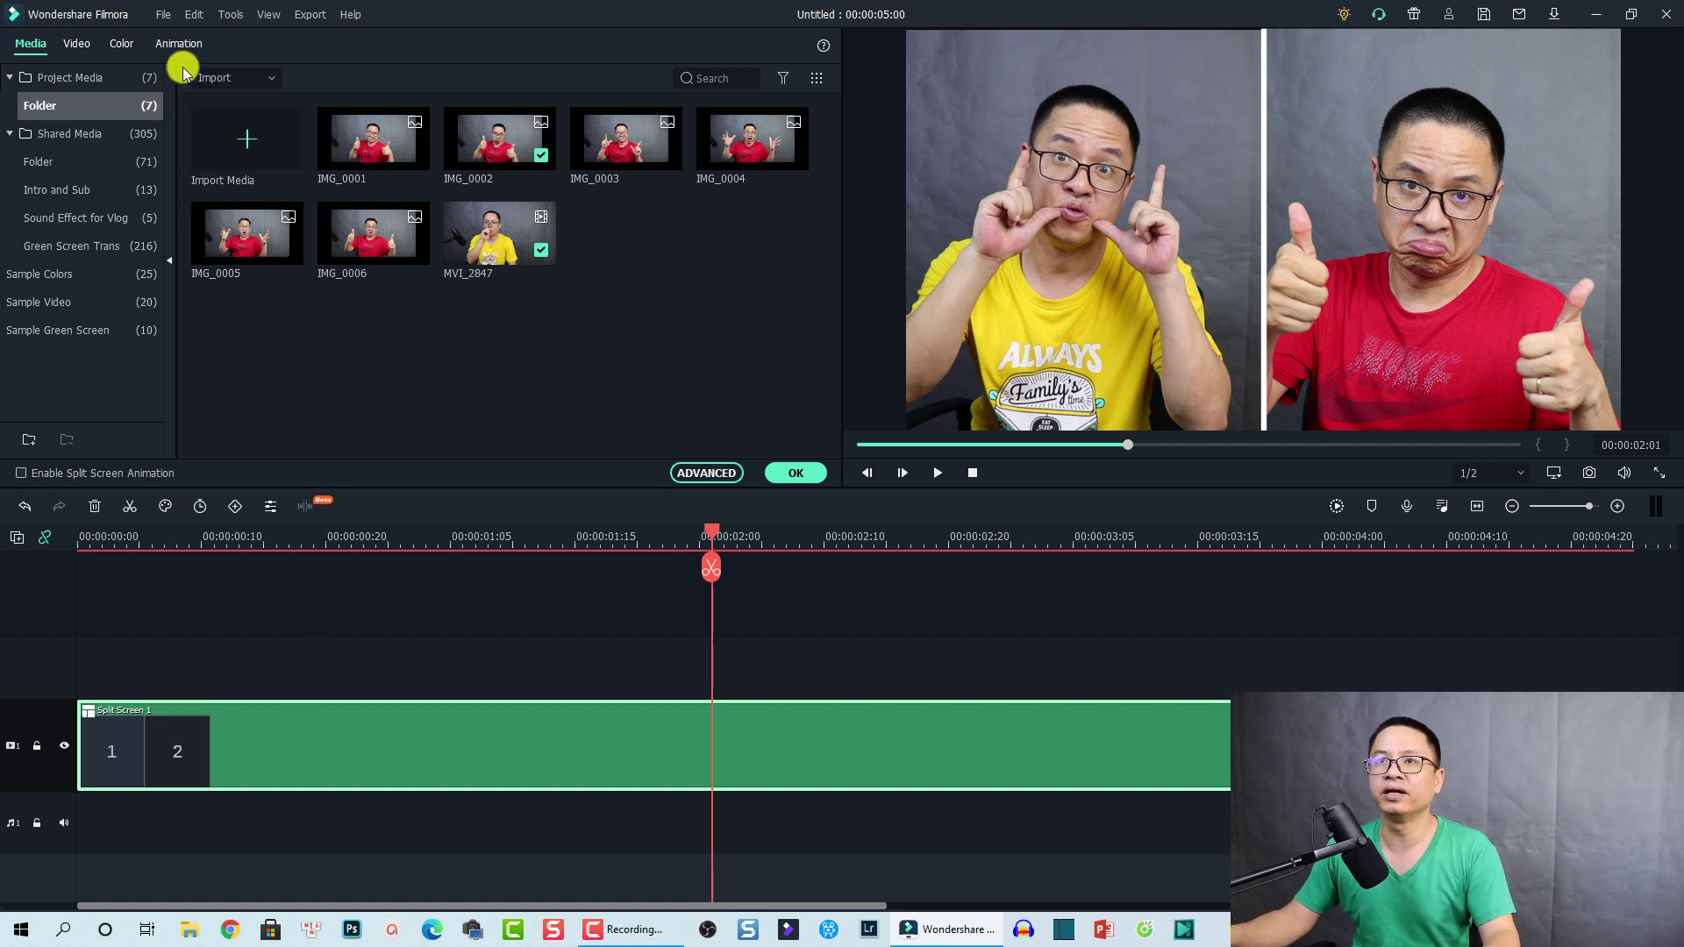
- Apply the Pause preset animation to the split-screen clip and play it from the start
click(72, 45)
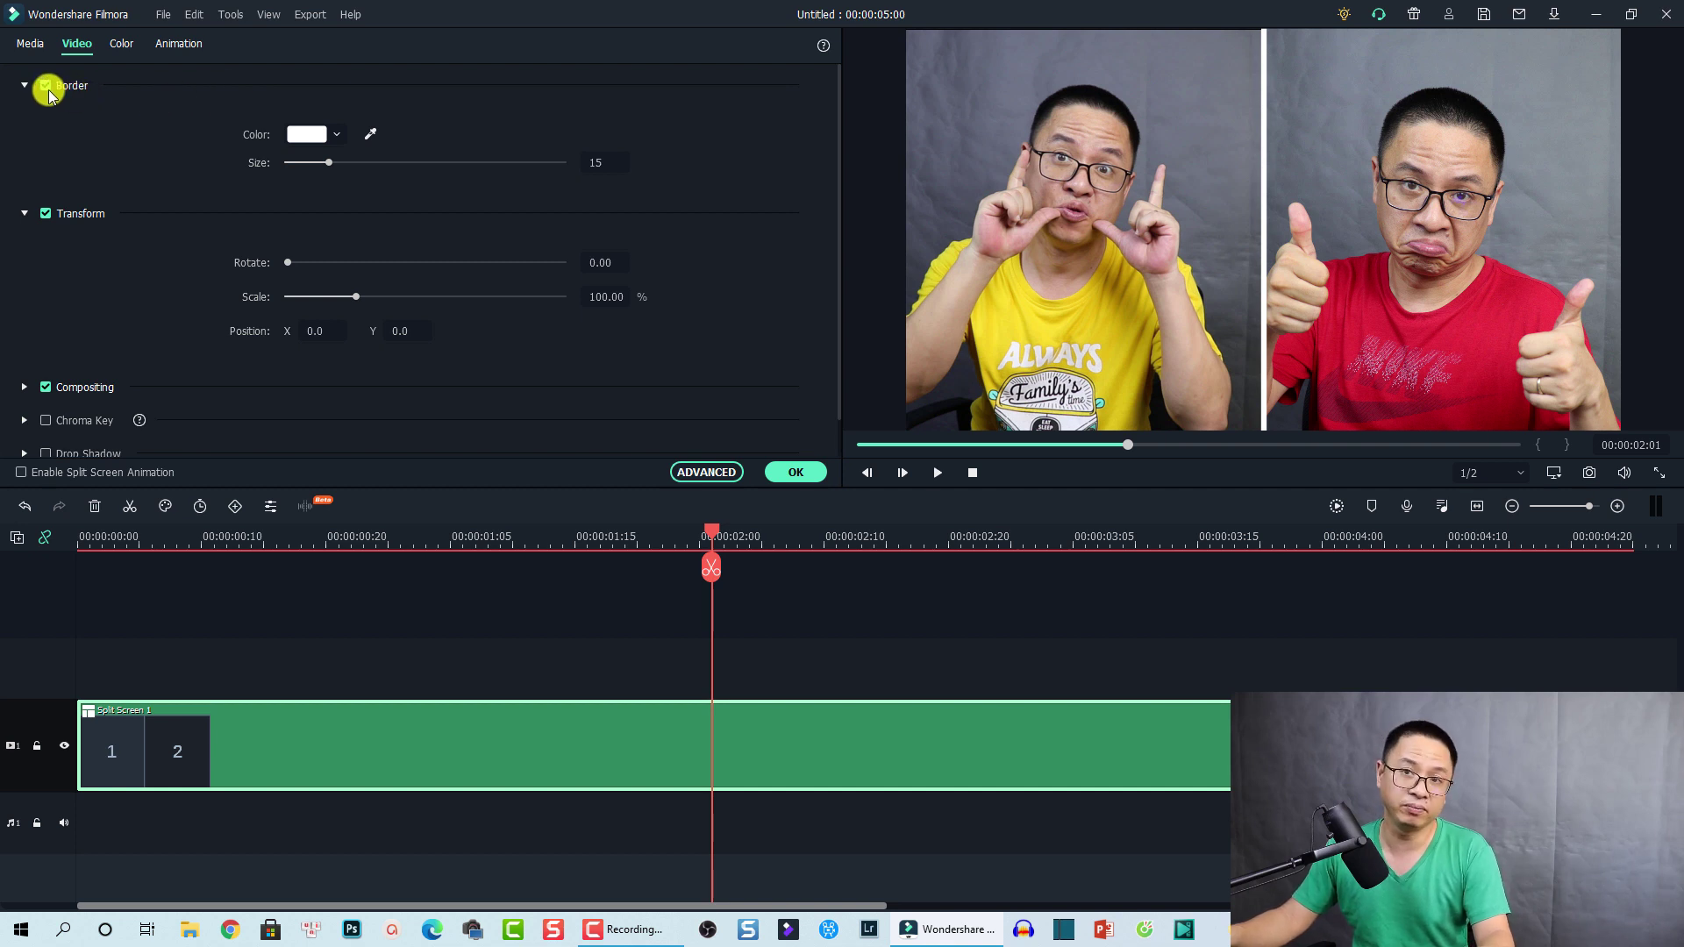
click(178, 45)
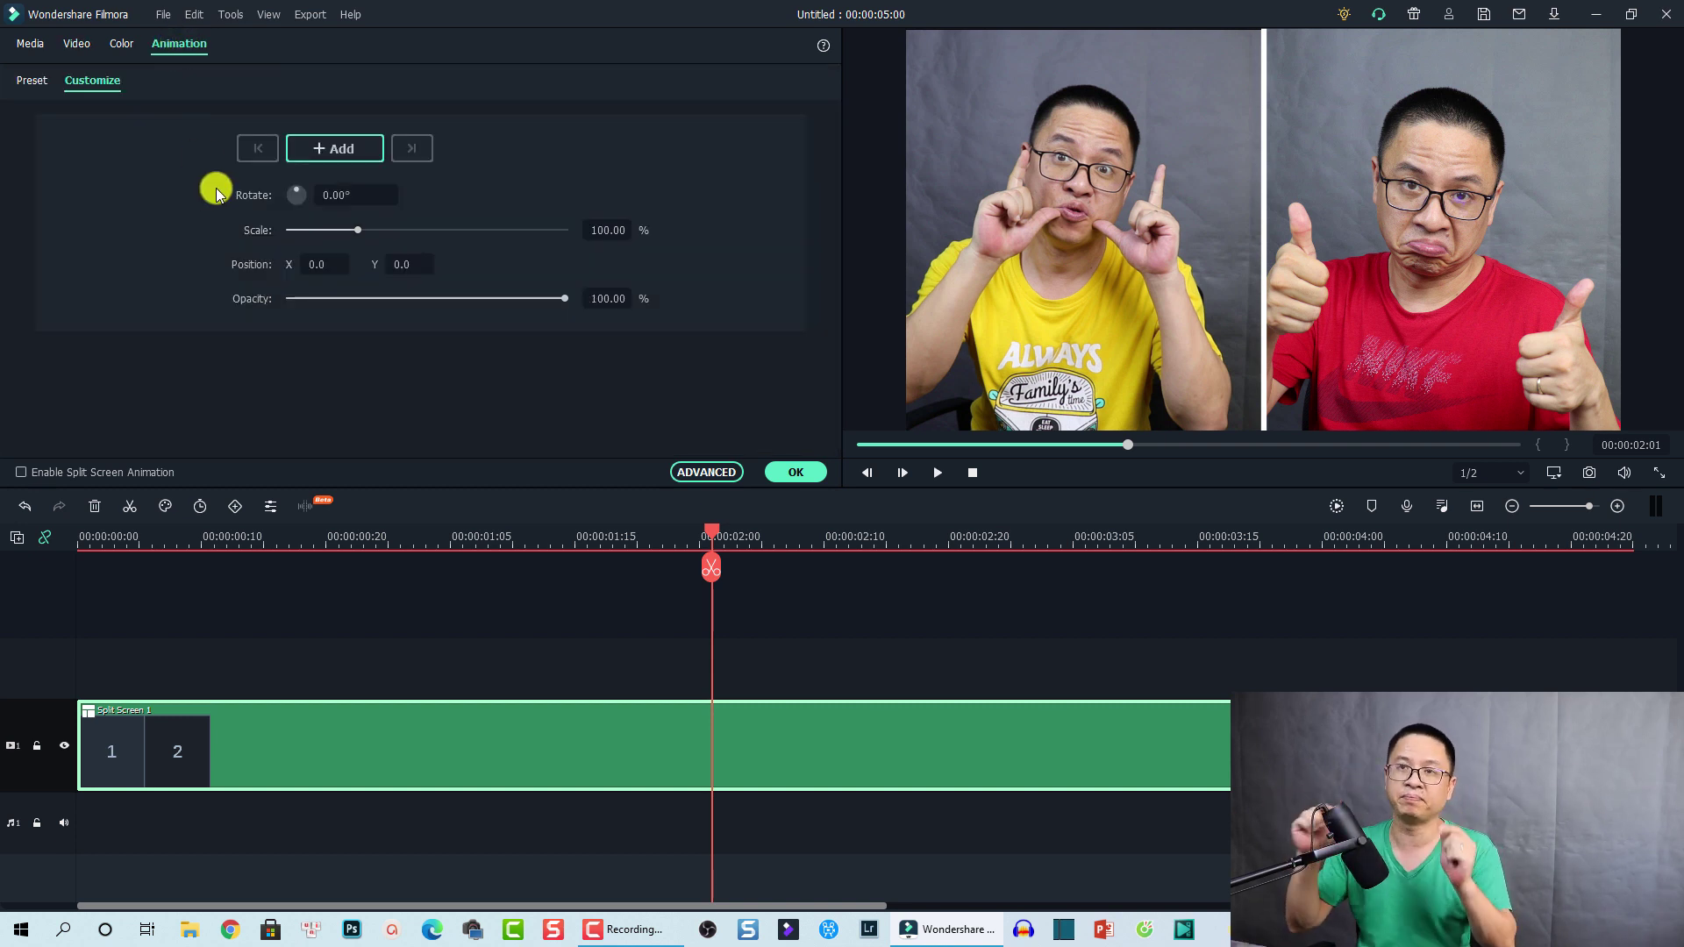
click(46, 84)
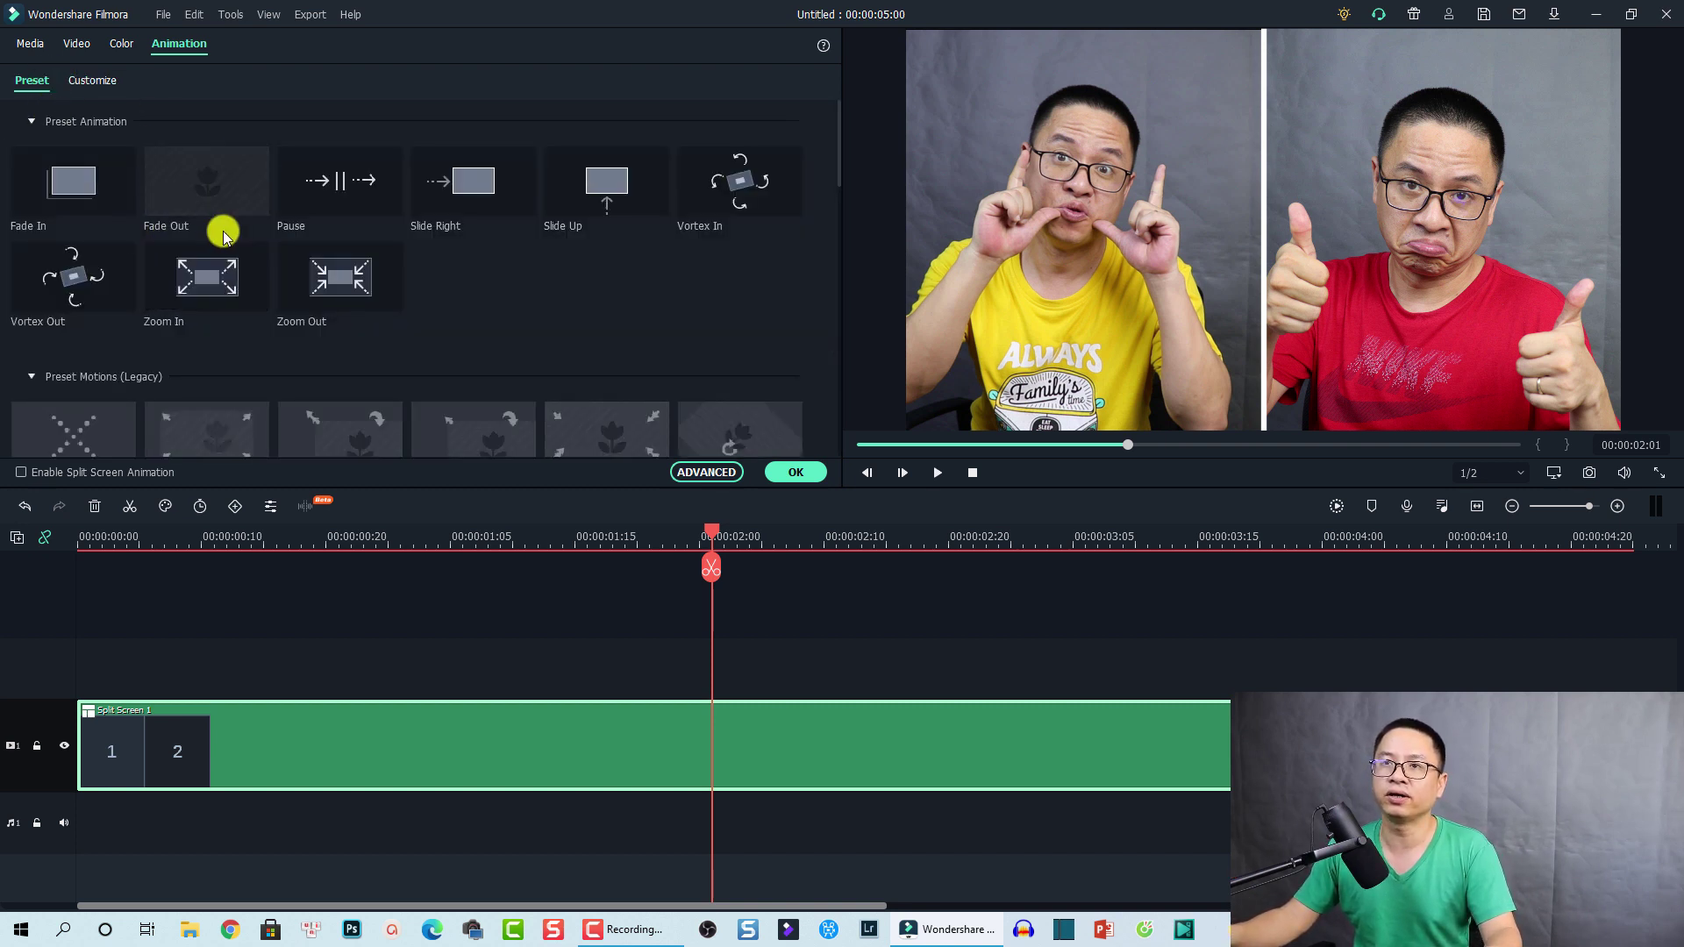
scroll(271, 275, down, 8)
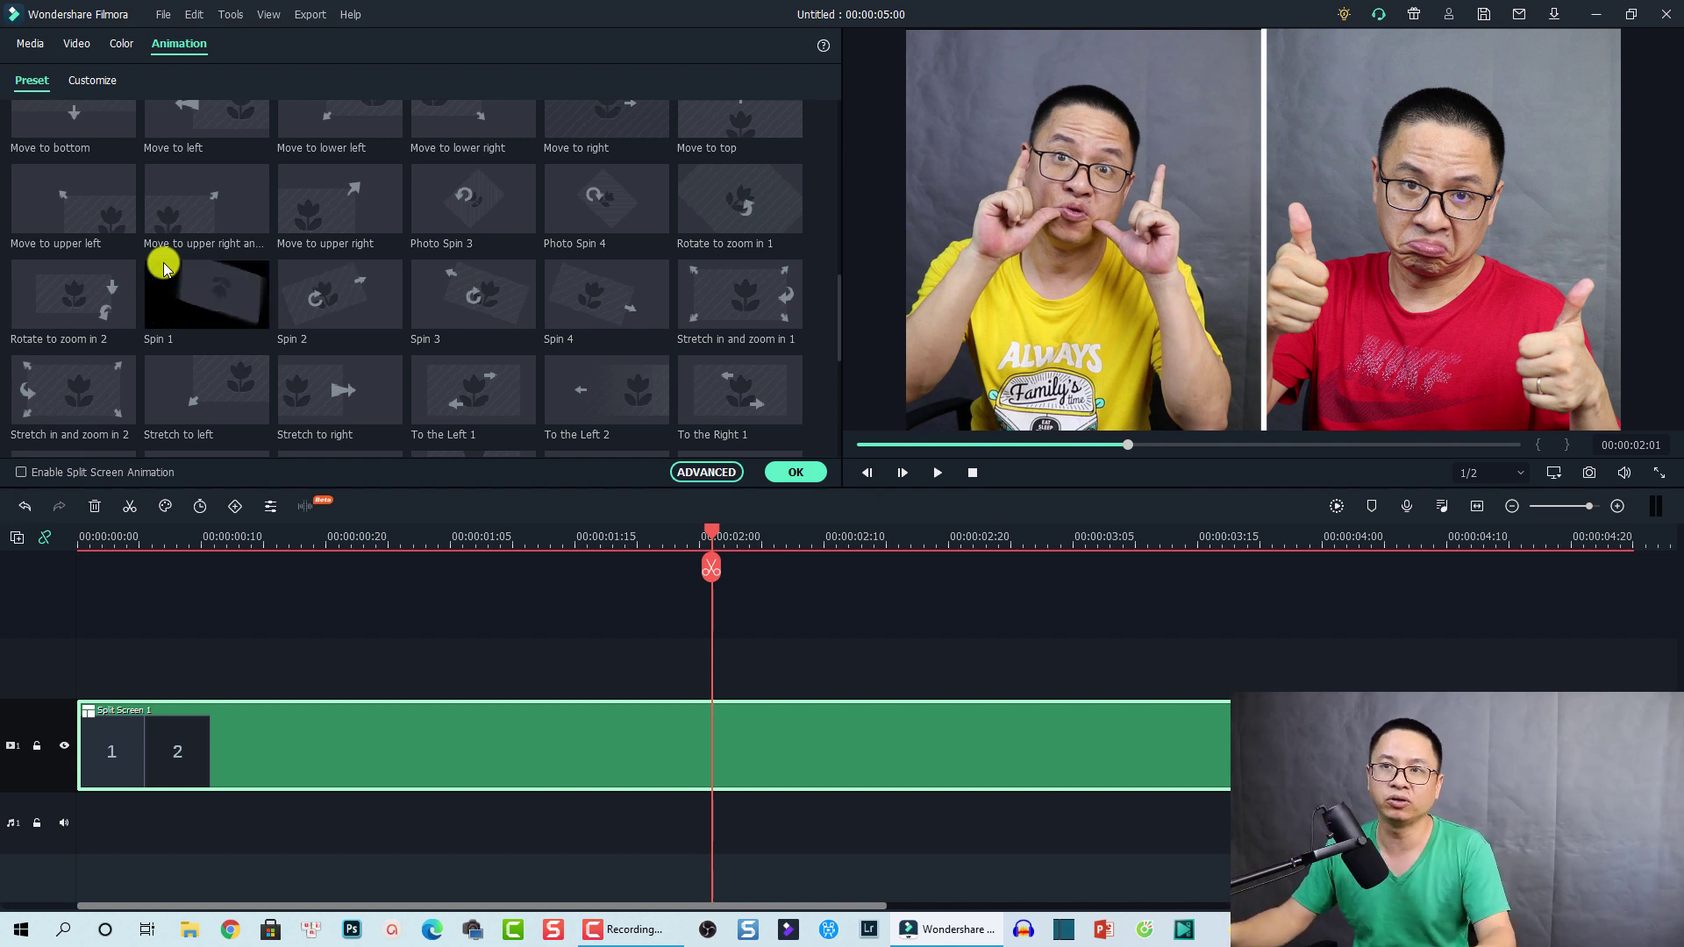
scroll(526, 313, up, 15)
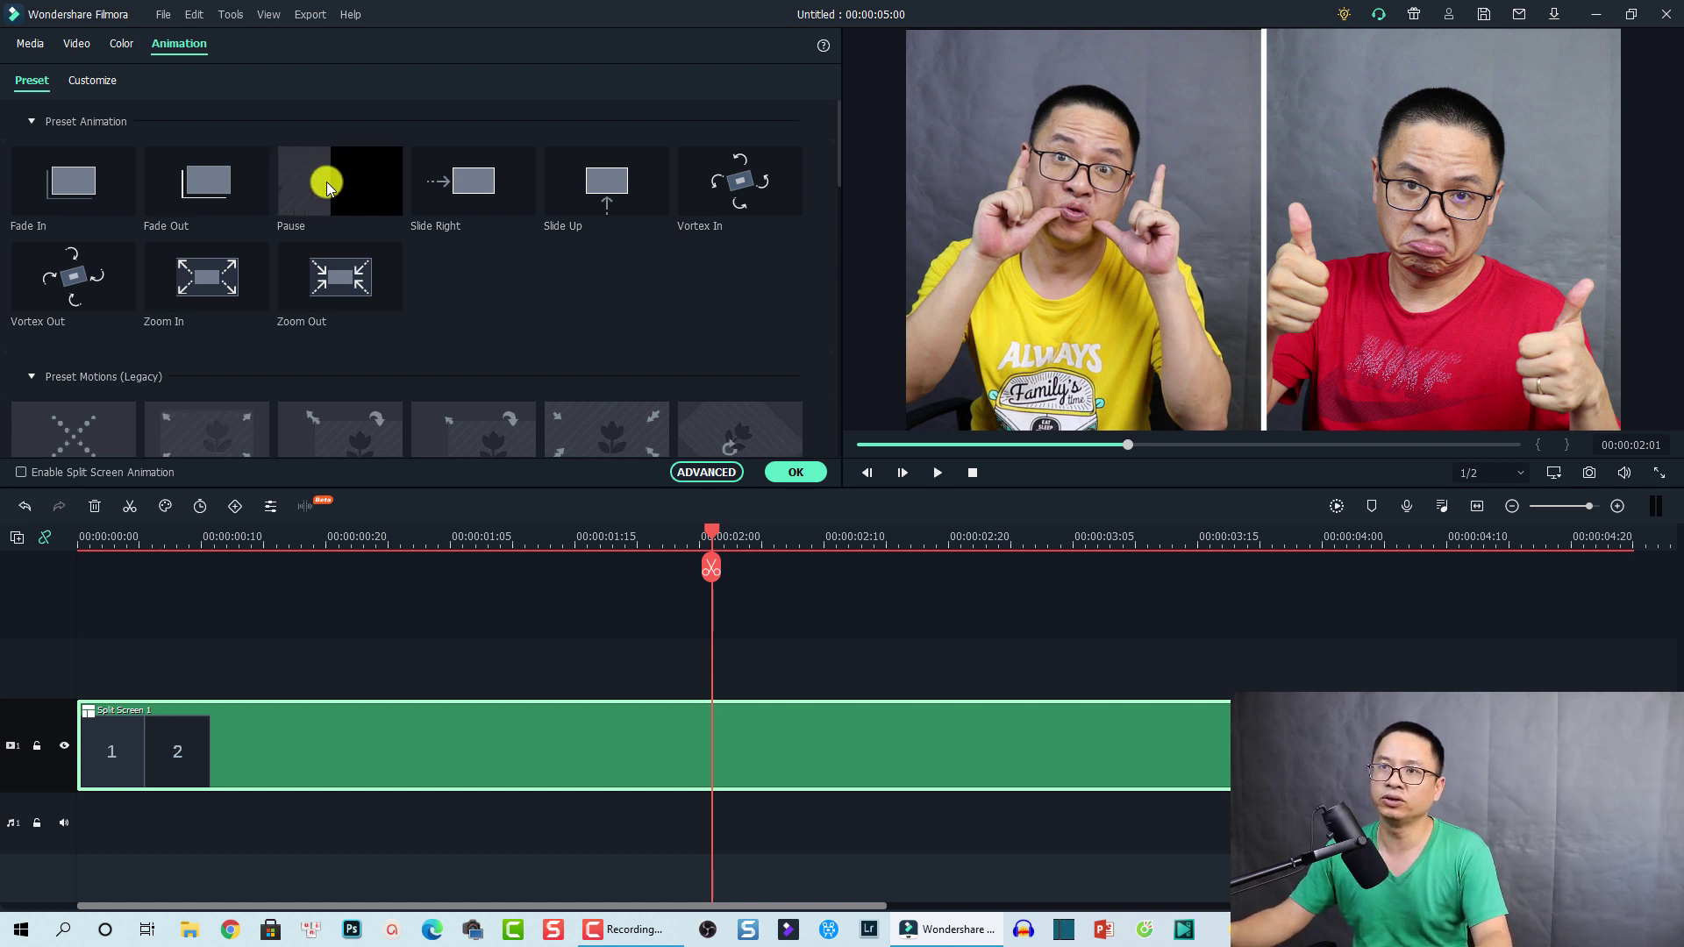
double_click(287, 211)
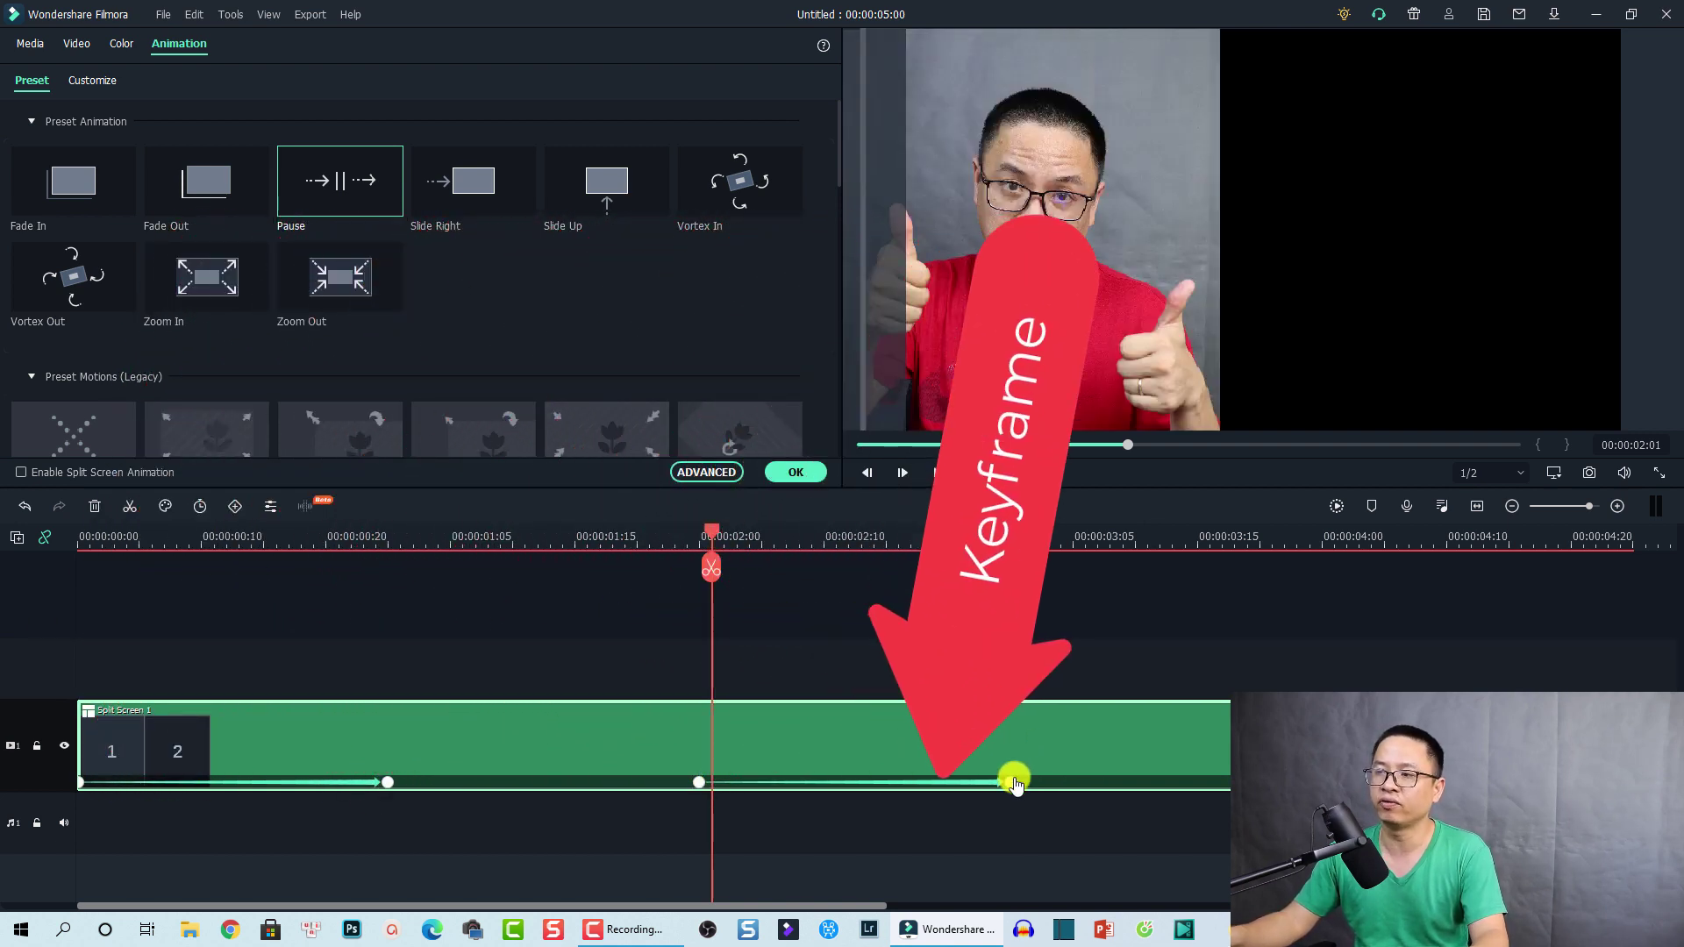
click(82, 537)
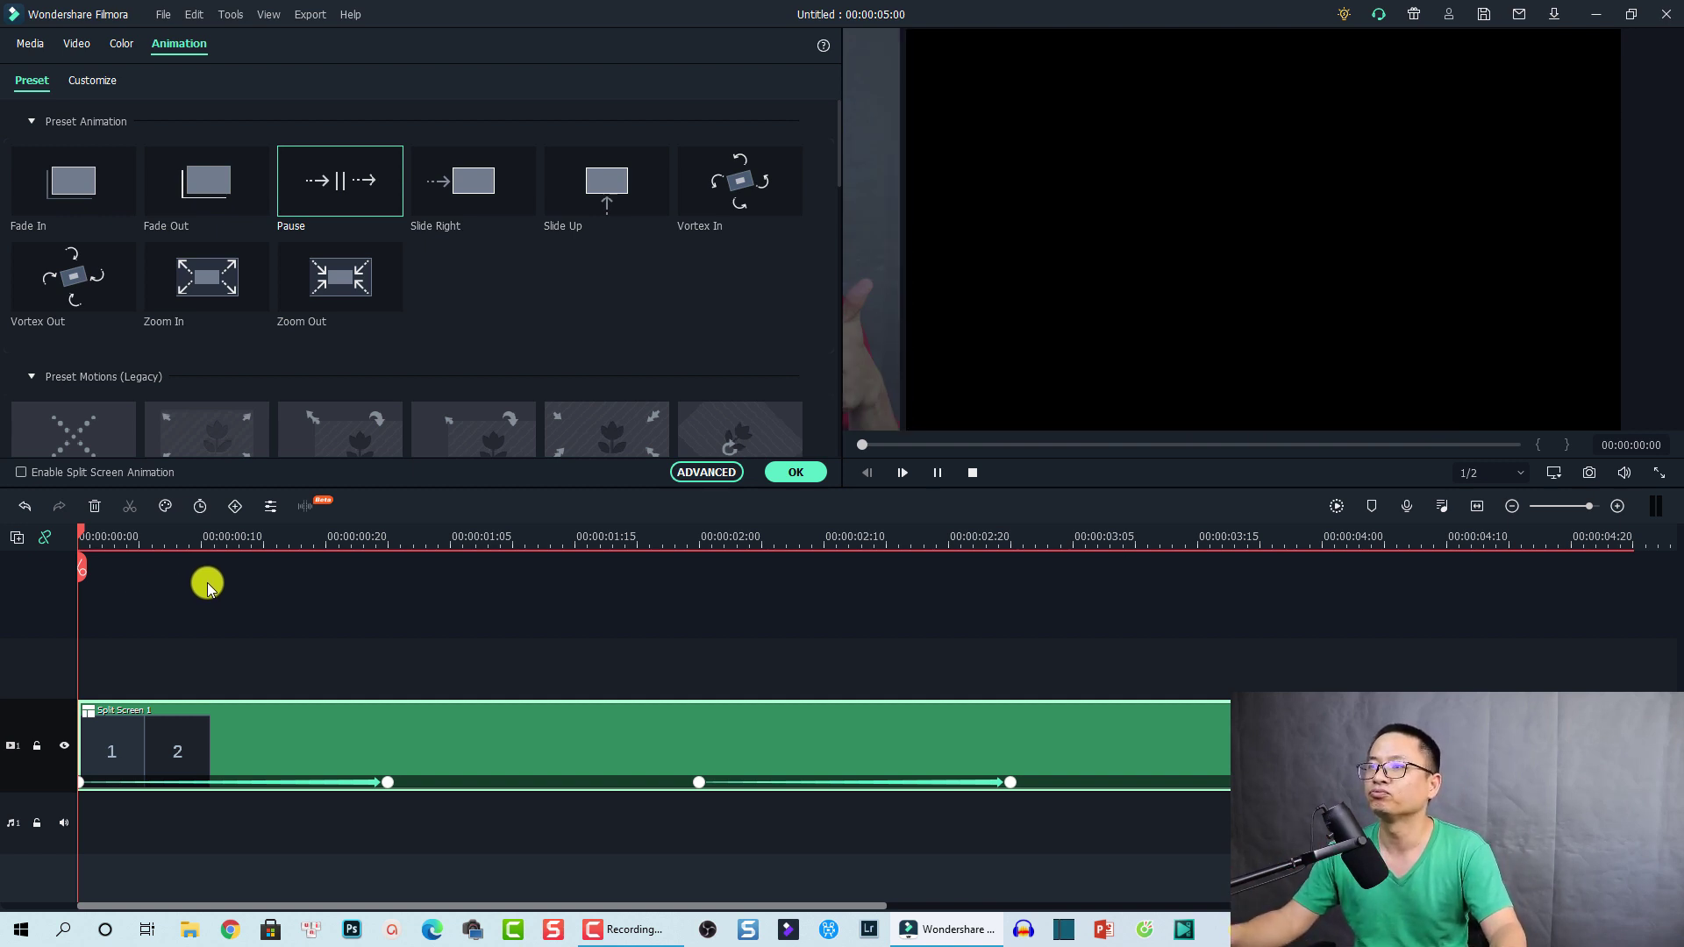
key(space)
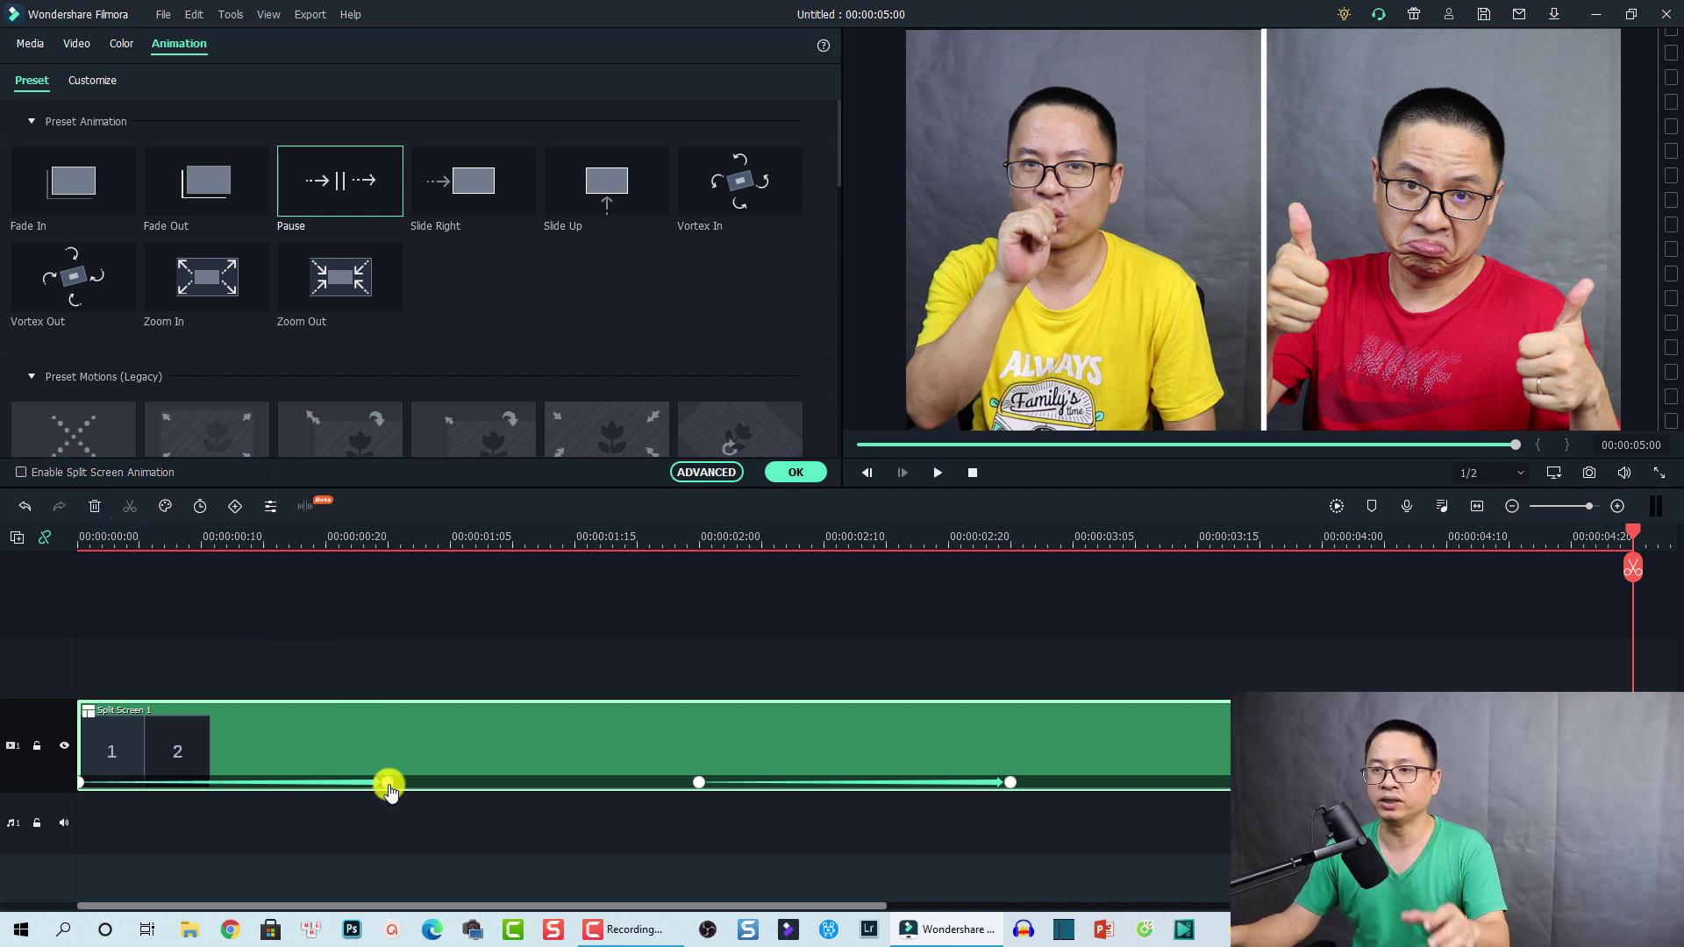
- Move the Pause animation's second keyframe to 00:00:01:04 and shift the last two keyframes toward the clip's end
drag(391, 789, 315, 783)
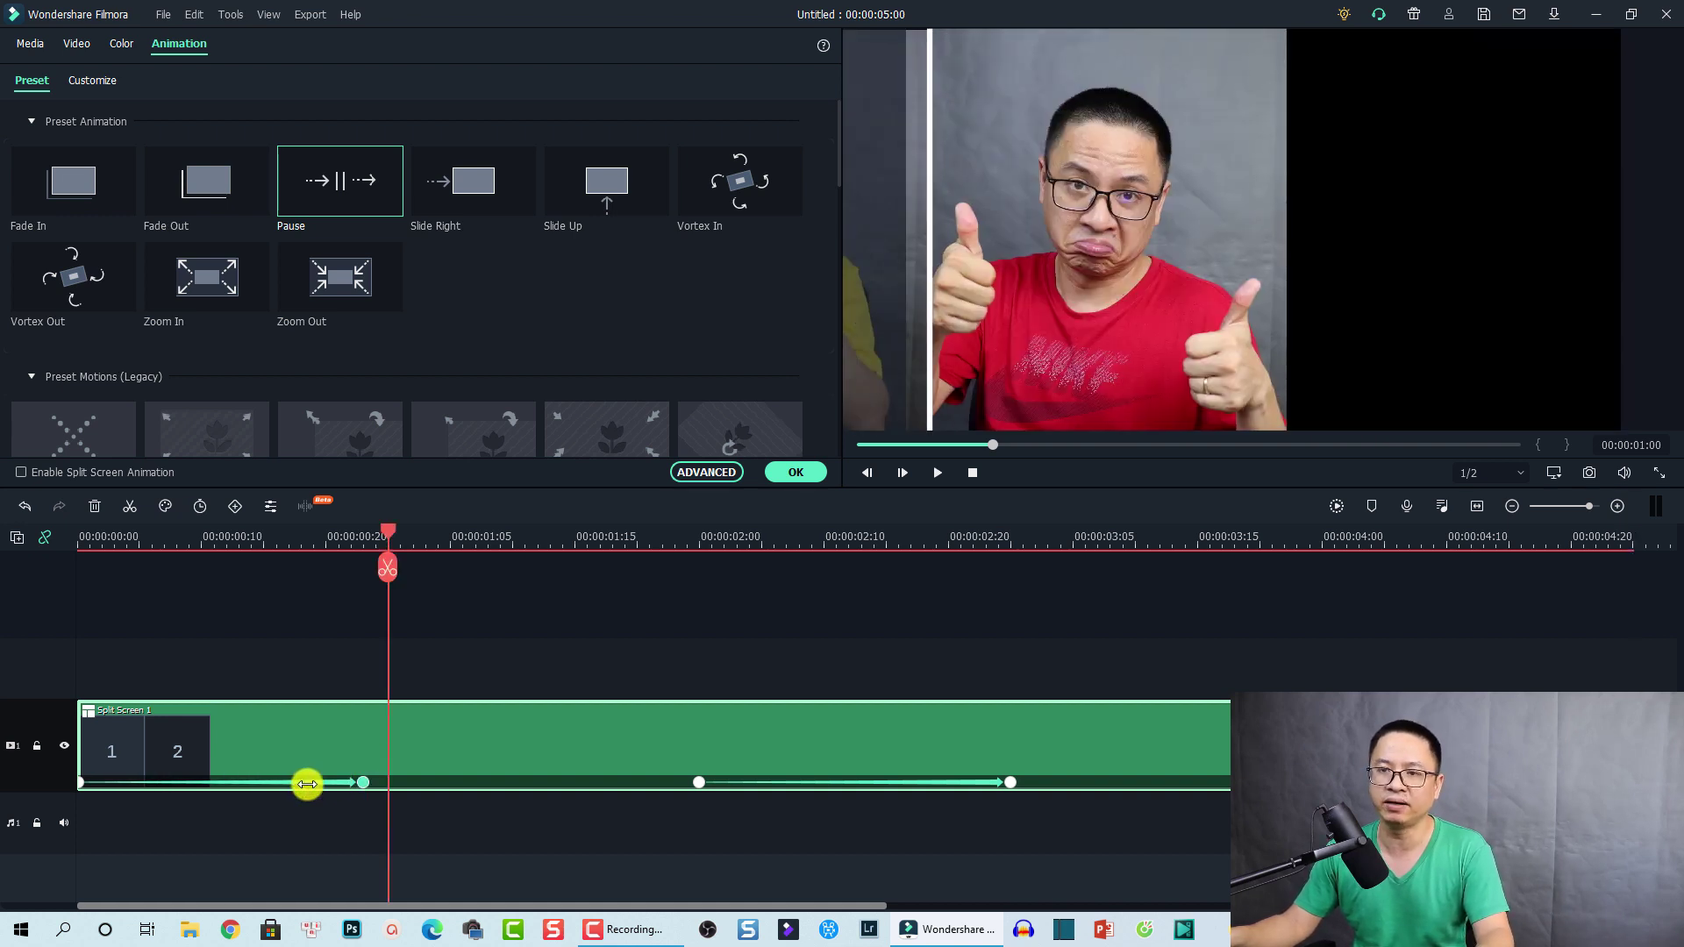
drag(316, 782, 438, 746)
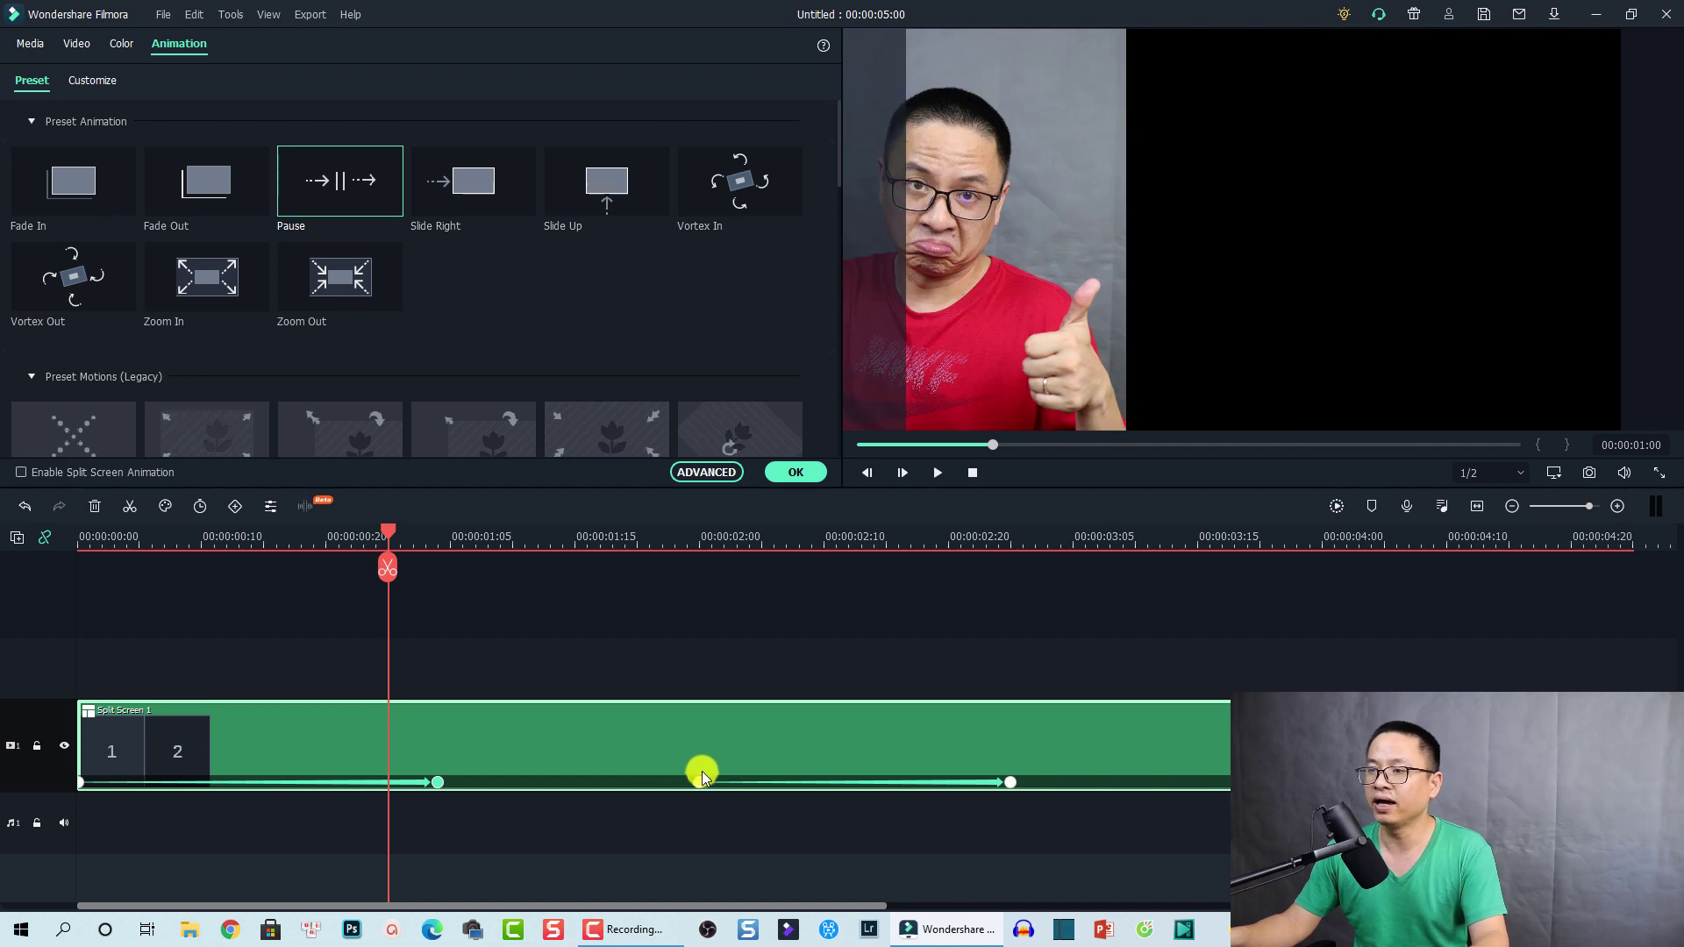
drag(699, 780, 778, 779)
drag(1011, 781, 1272, 783)
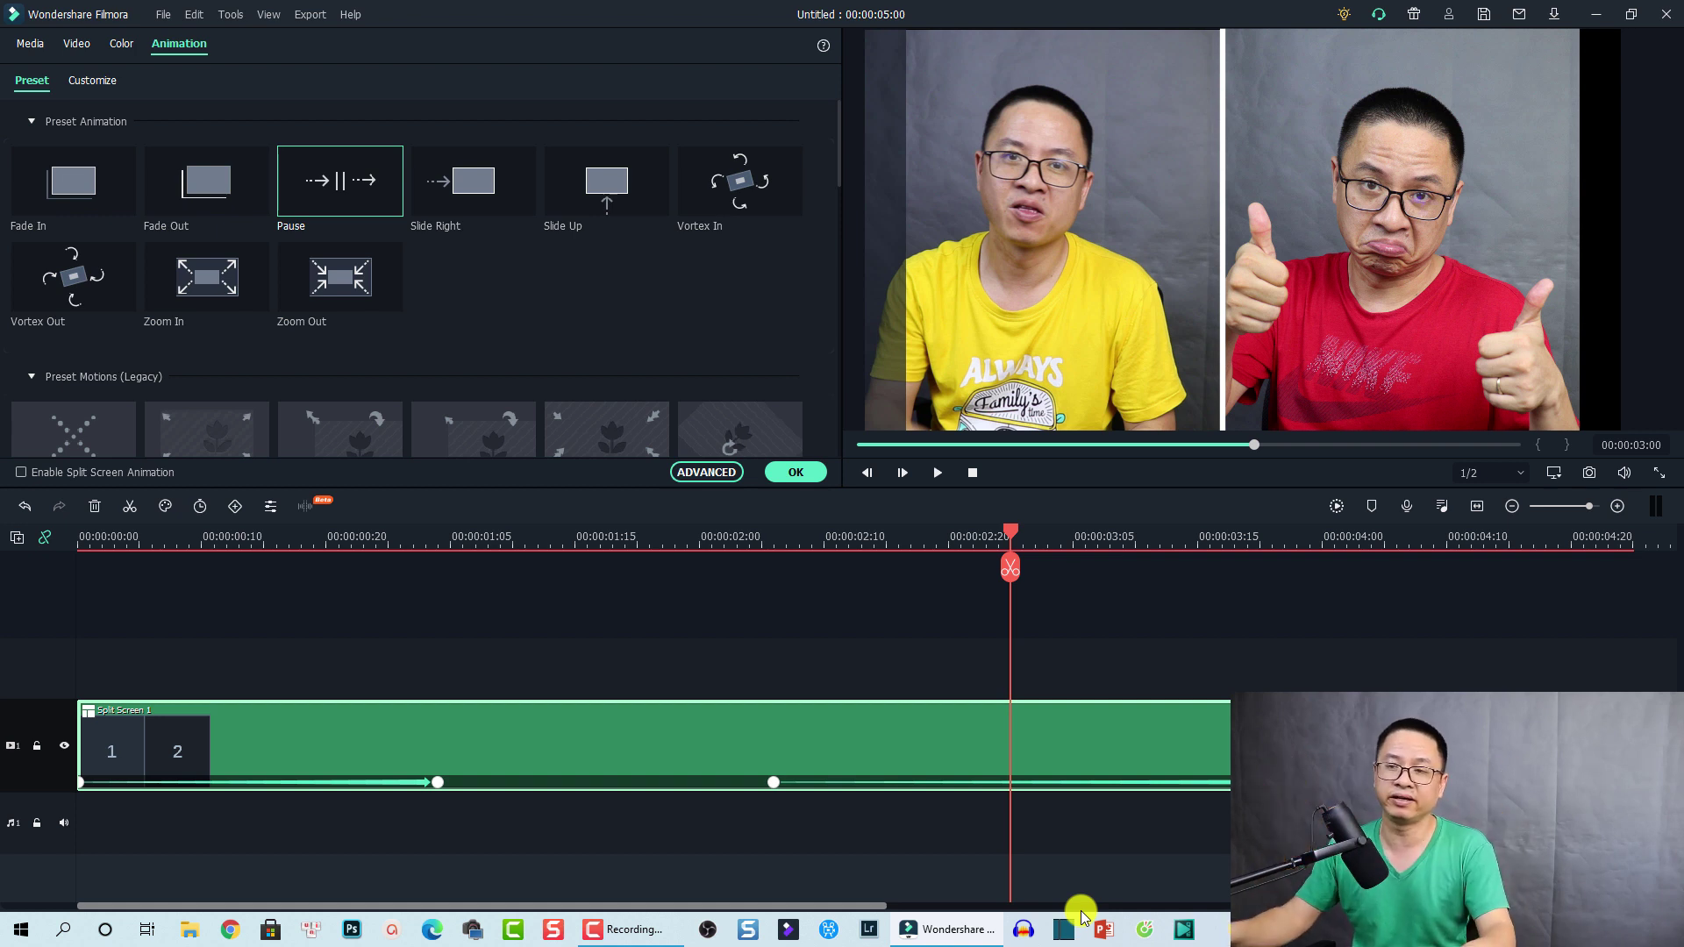
- Clear all keyframes from the split-screen clip
click(437, 782)
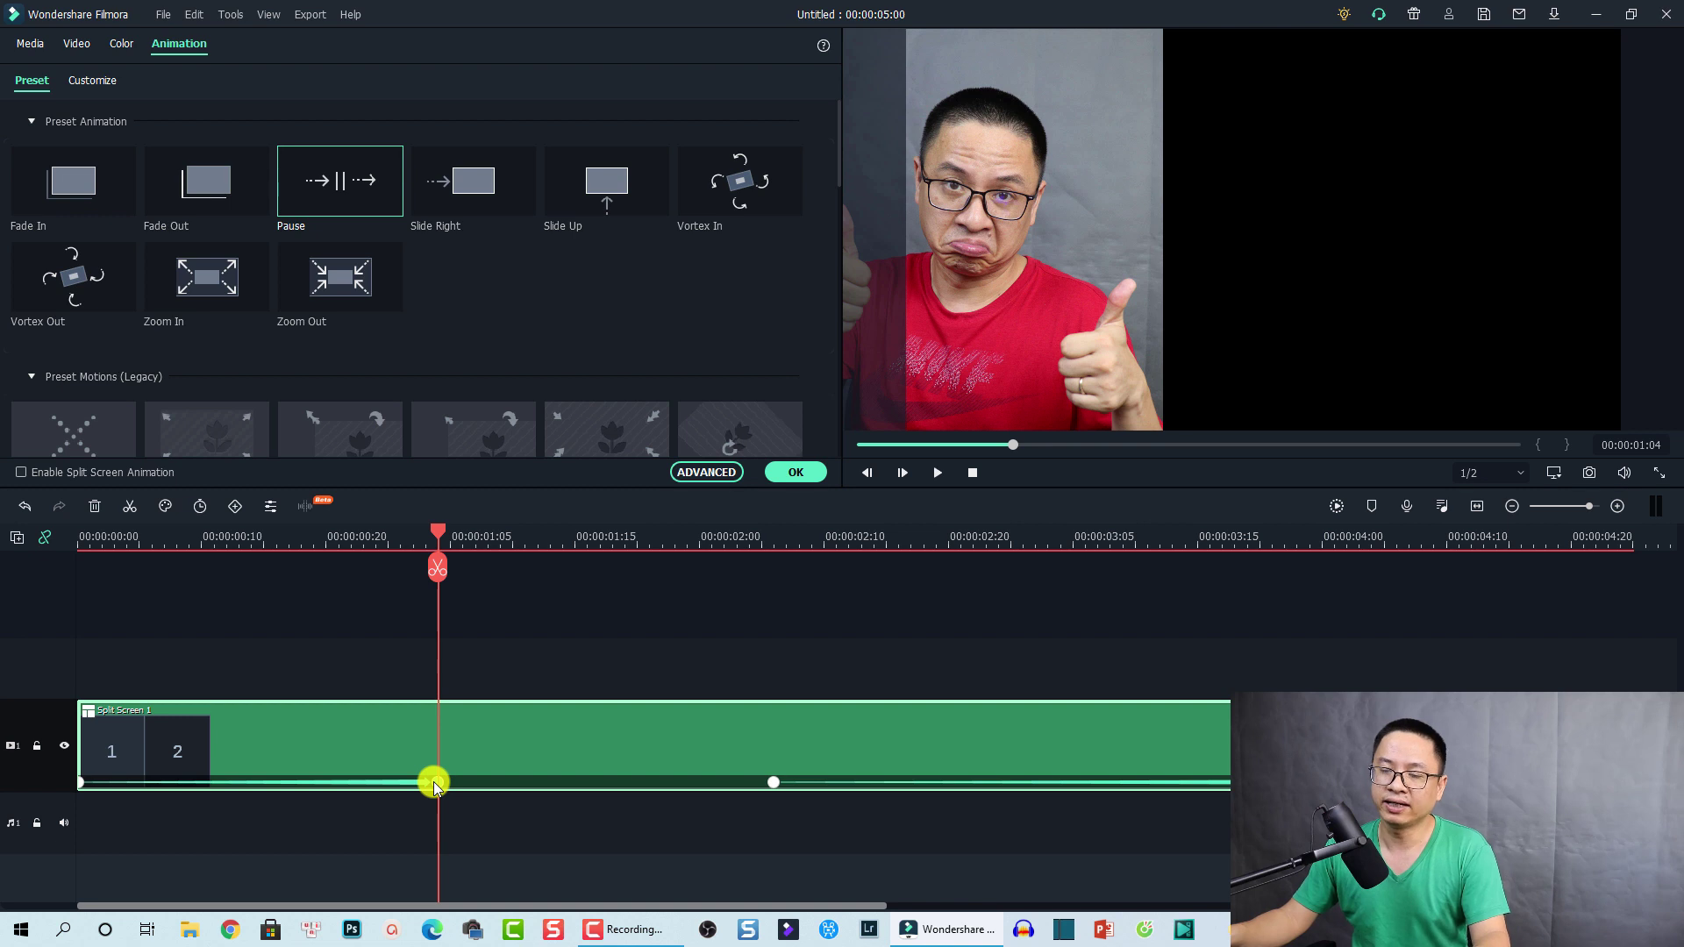
right_click(436, 783)
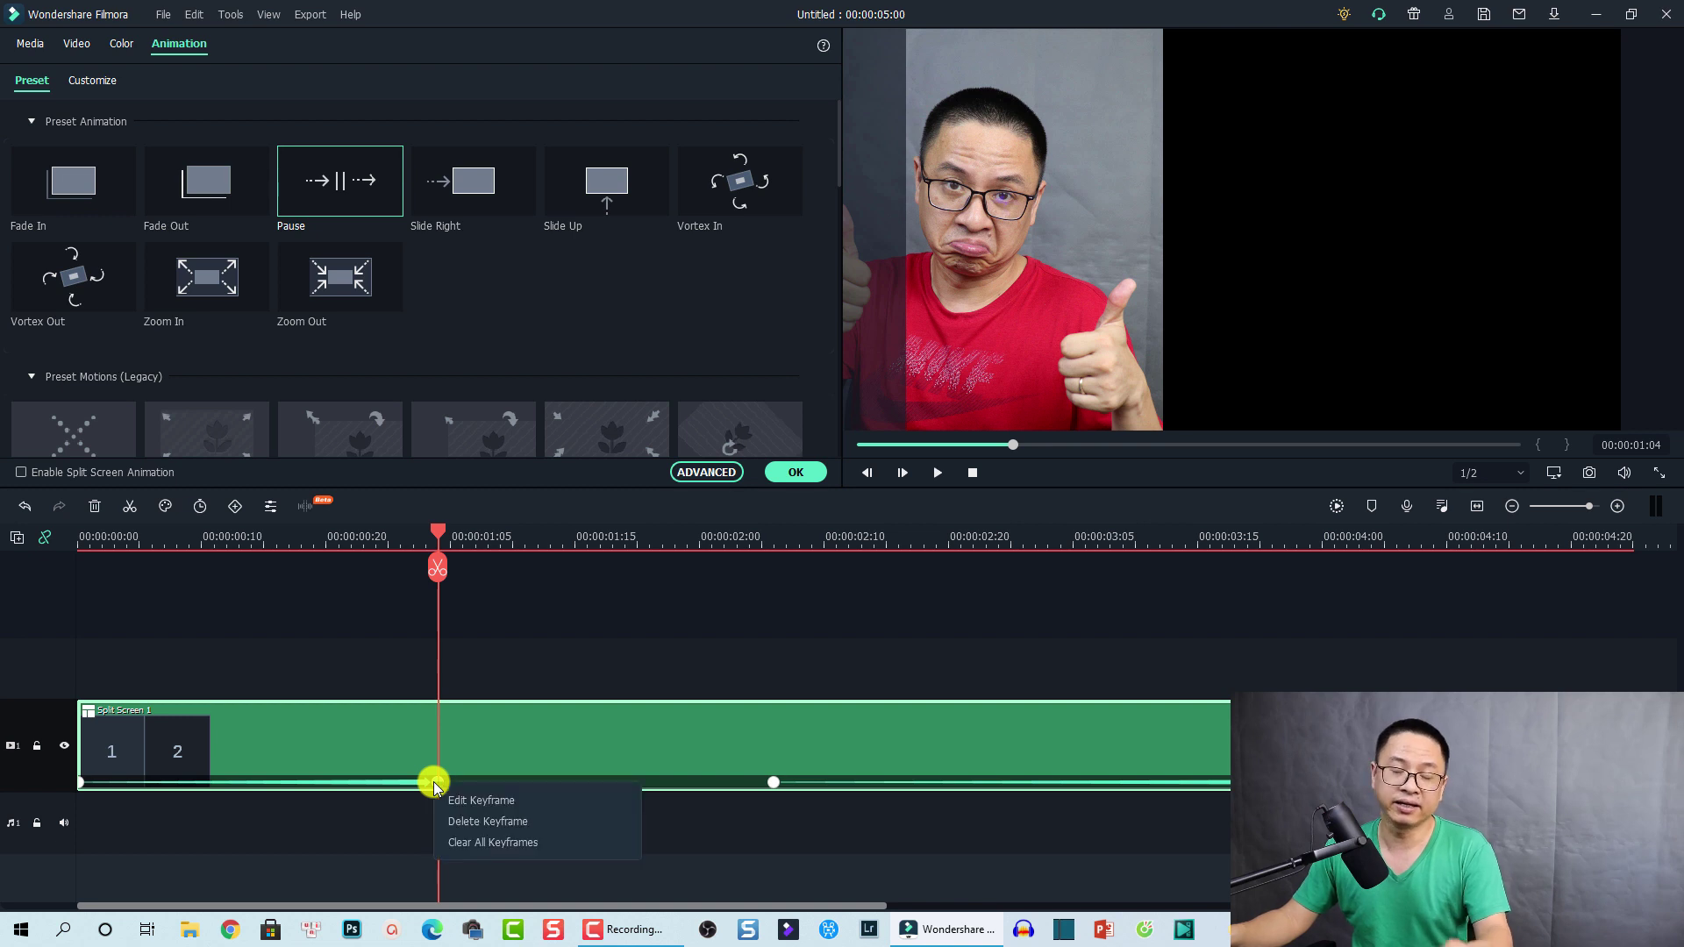
click(471, 843)
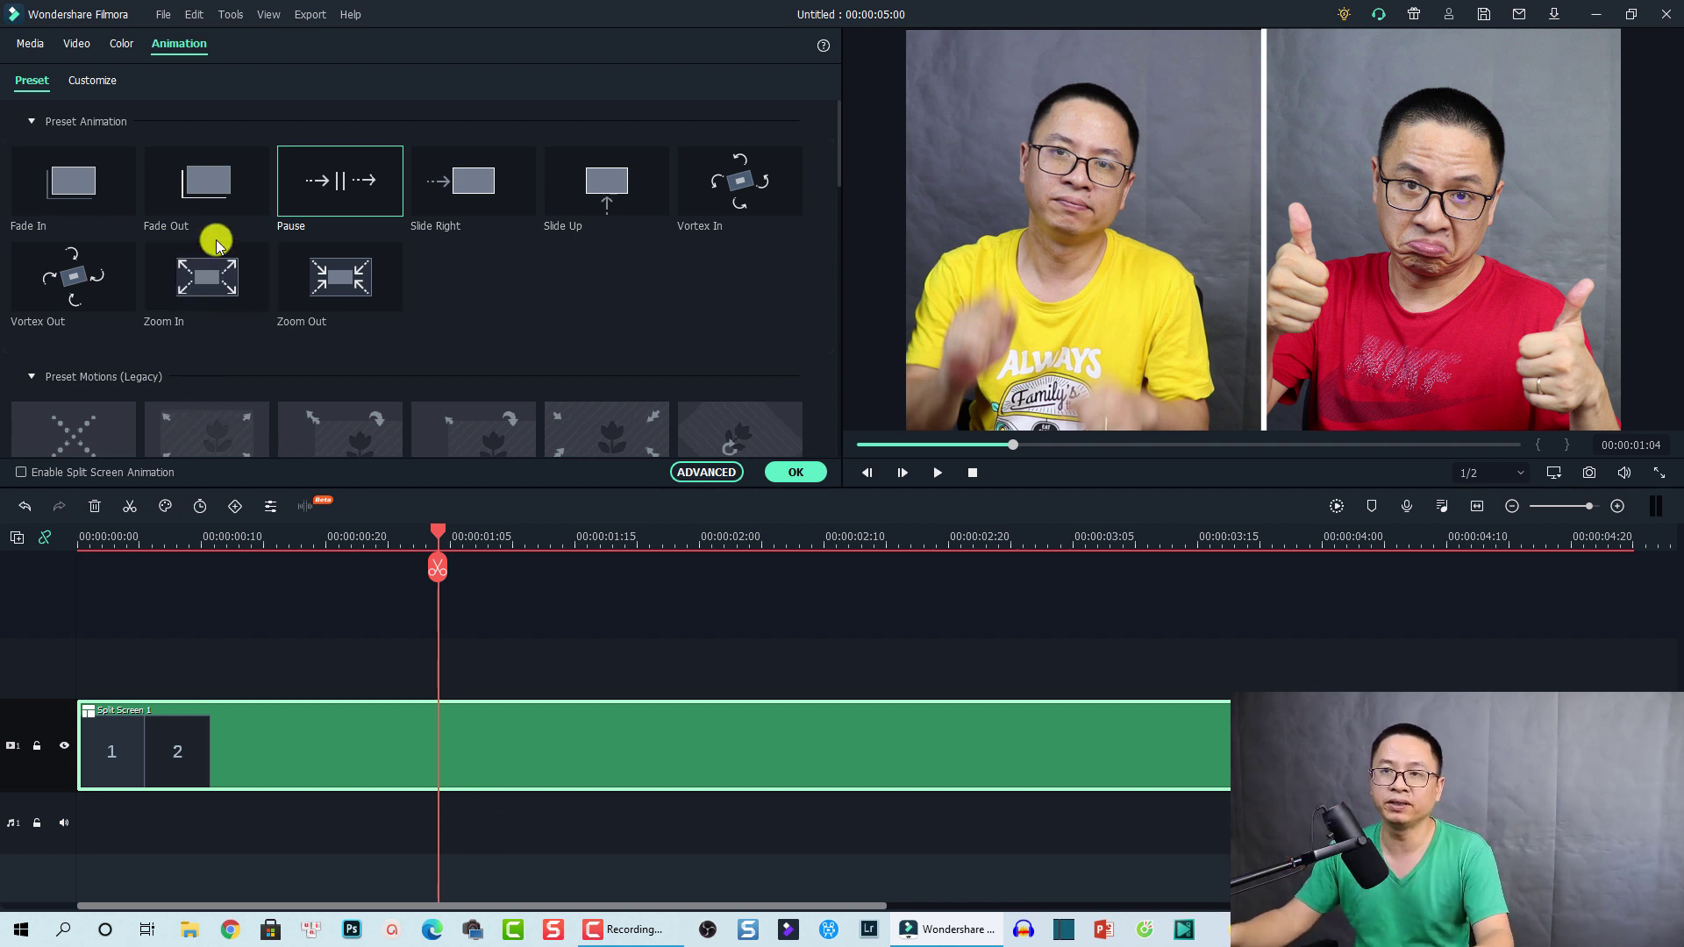
- Apply the Flip Up1 legacy preset motion to the split-screen clip and preview it from the start and at 00:00:00:18
scroll(430, 323, down, 5)
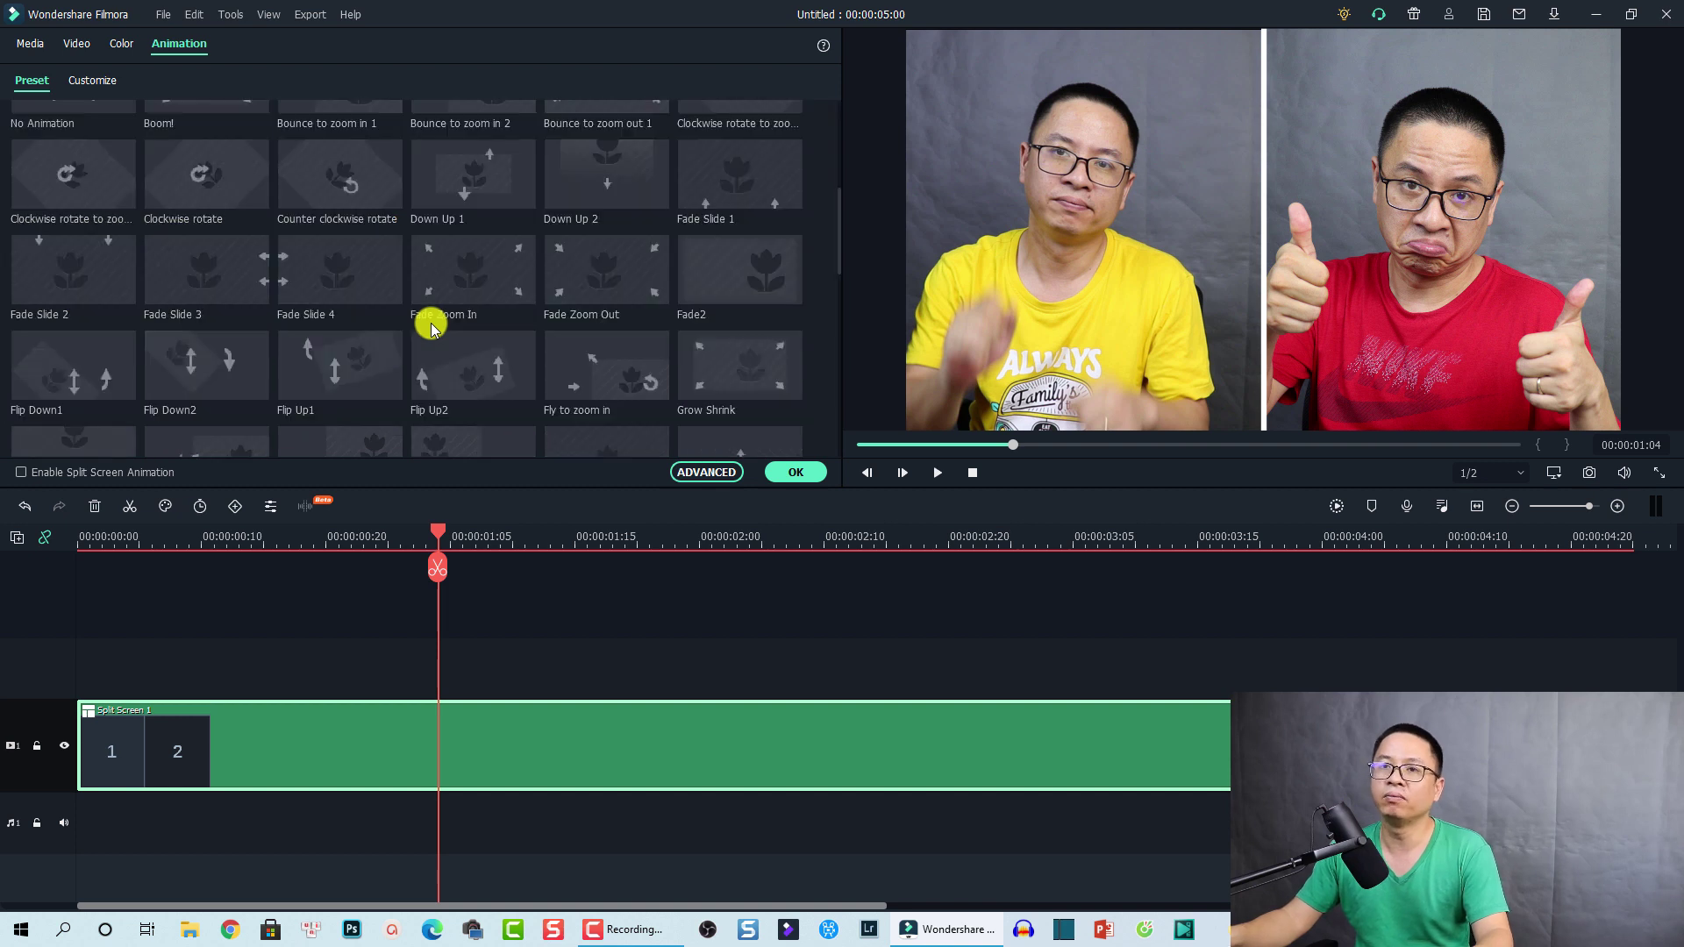
click(333, 377)
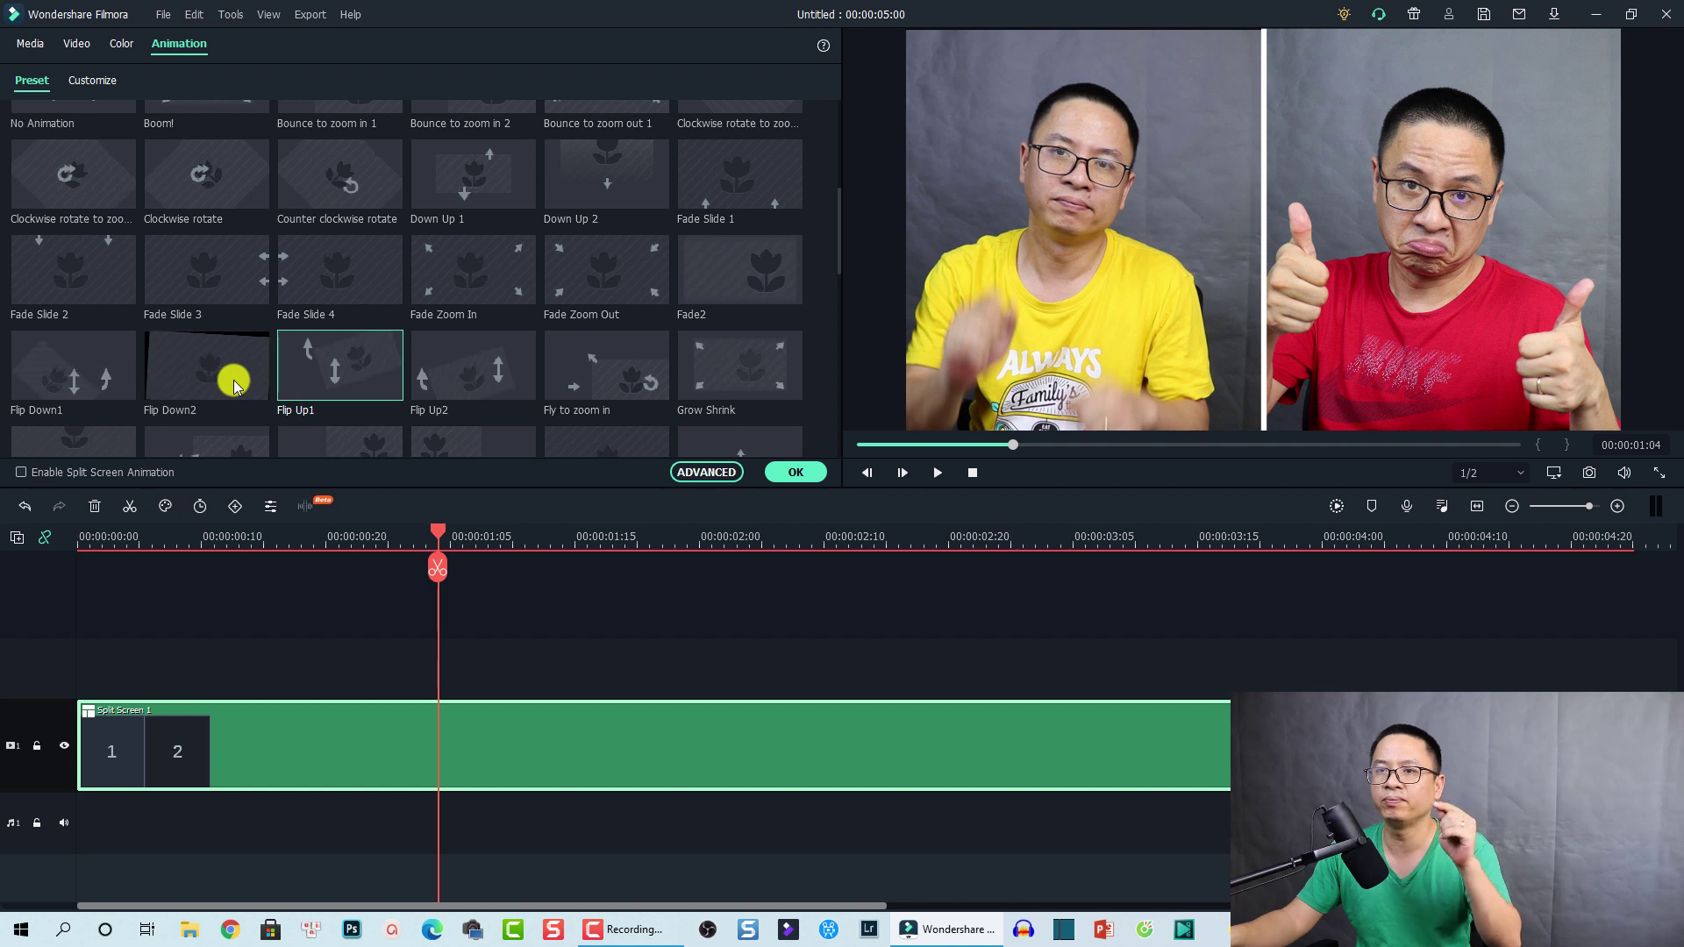
double_click(321, 399)
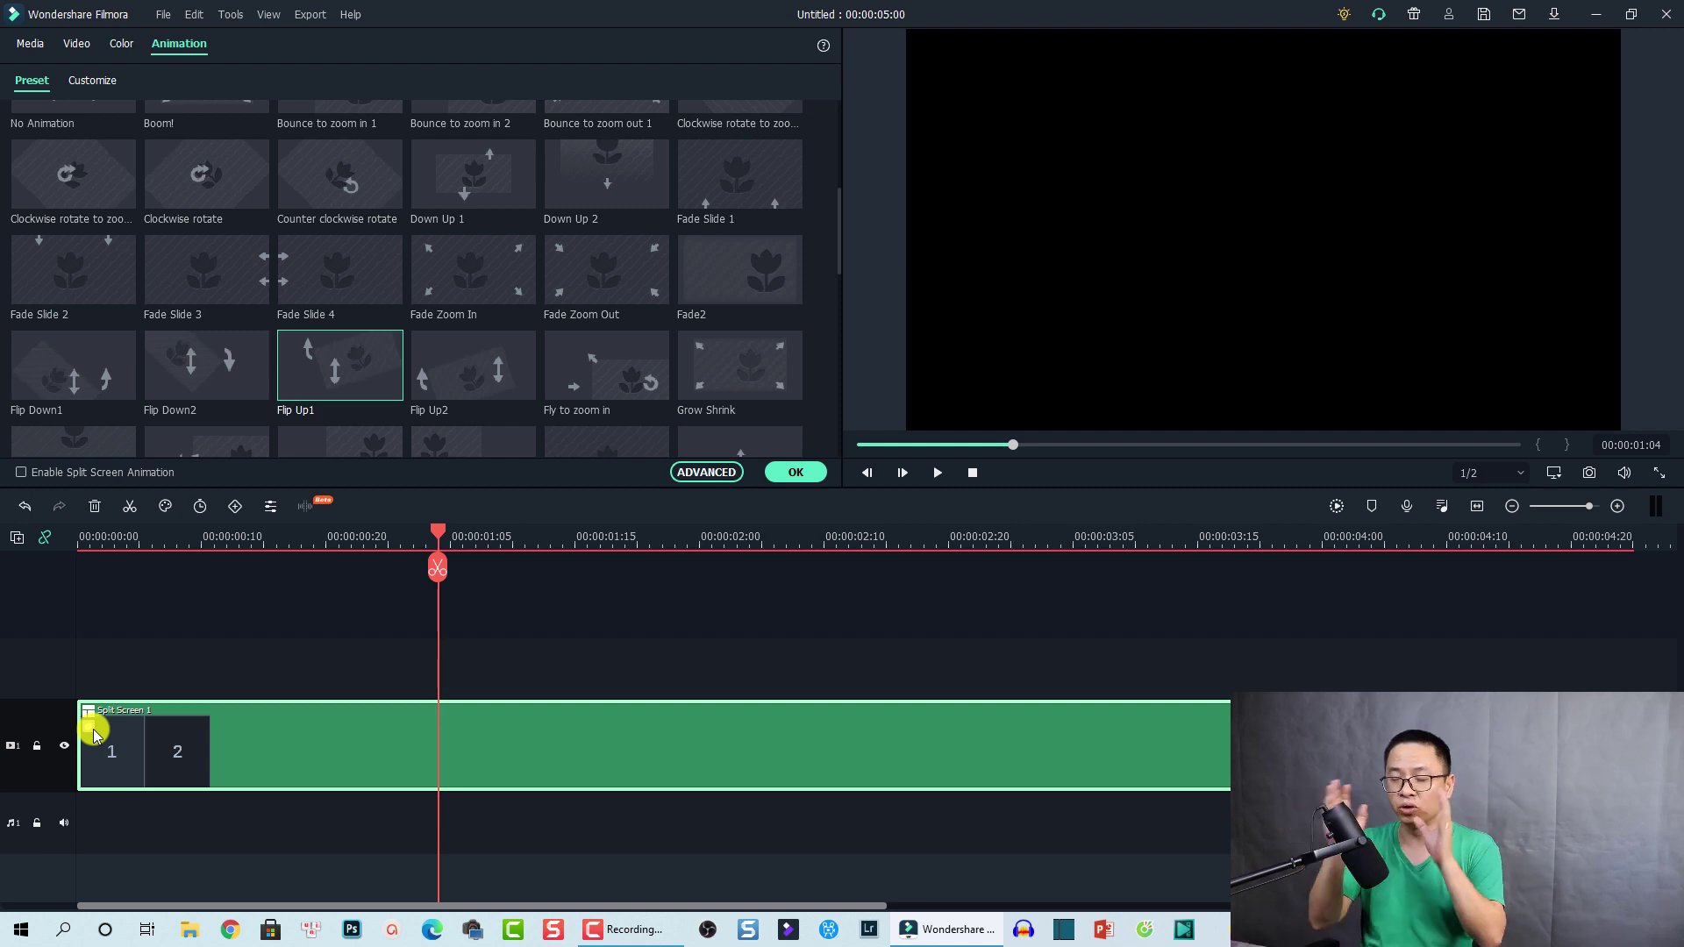
click(81, 536)
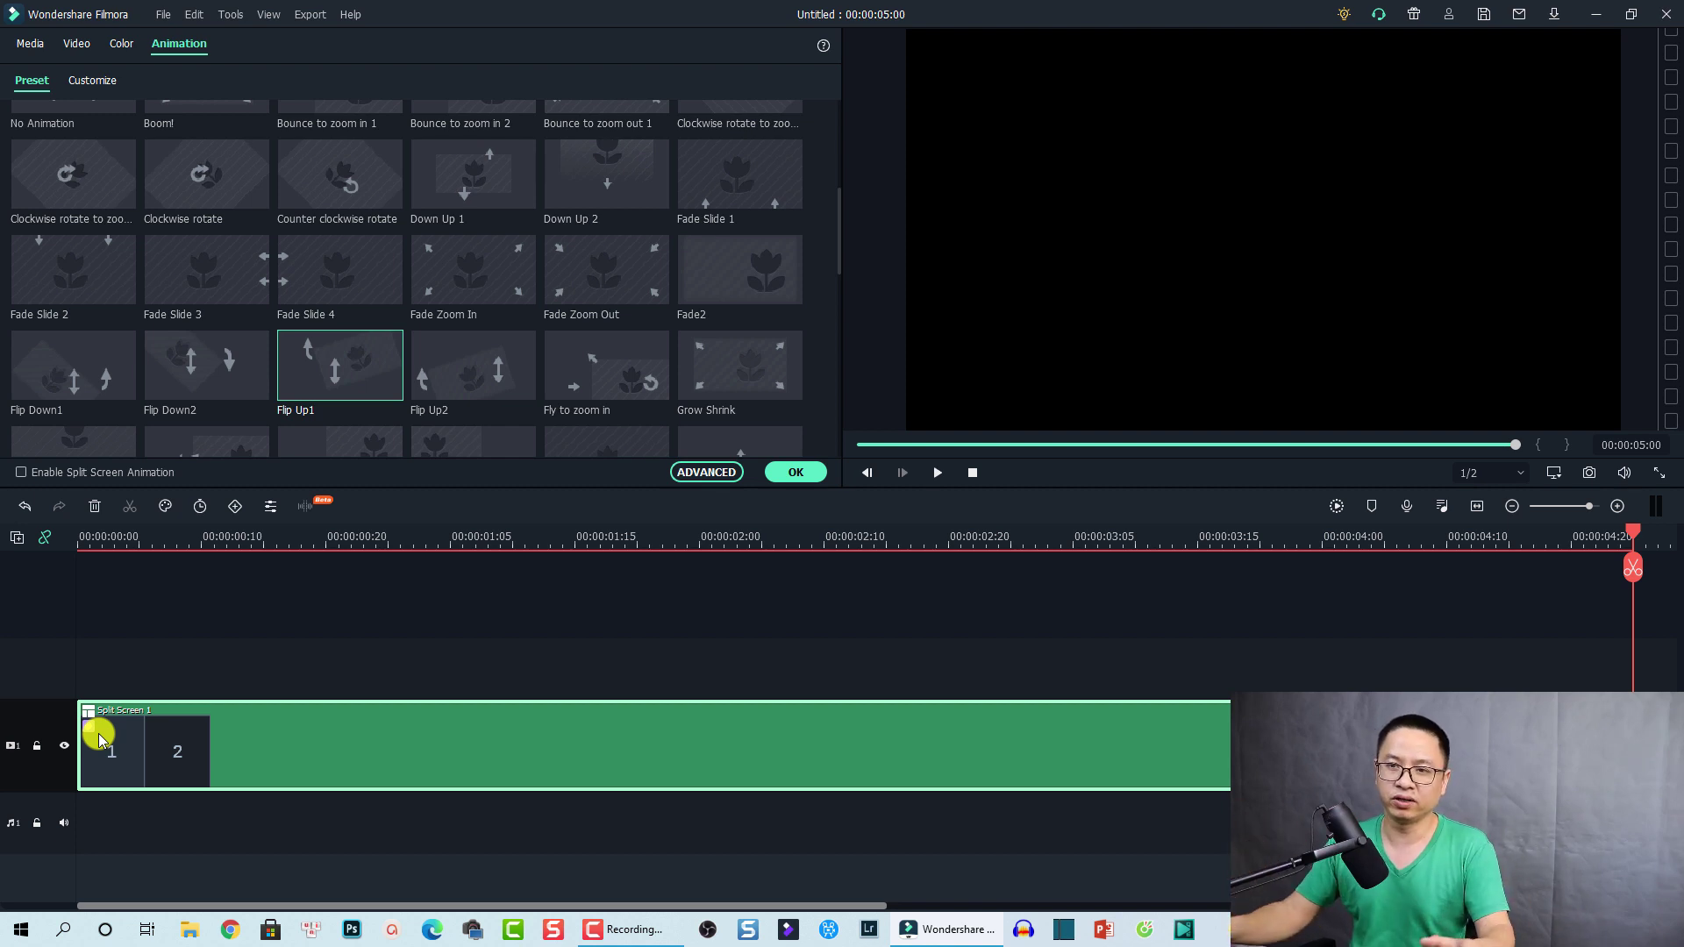
click(78, 548)
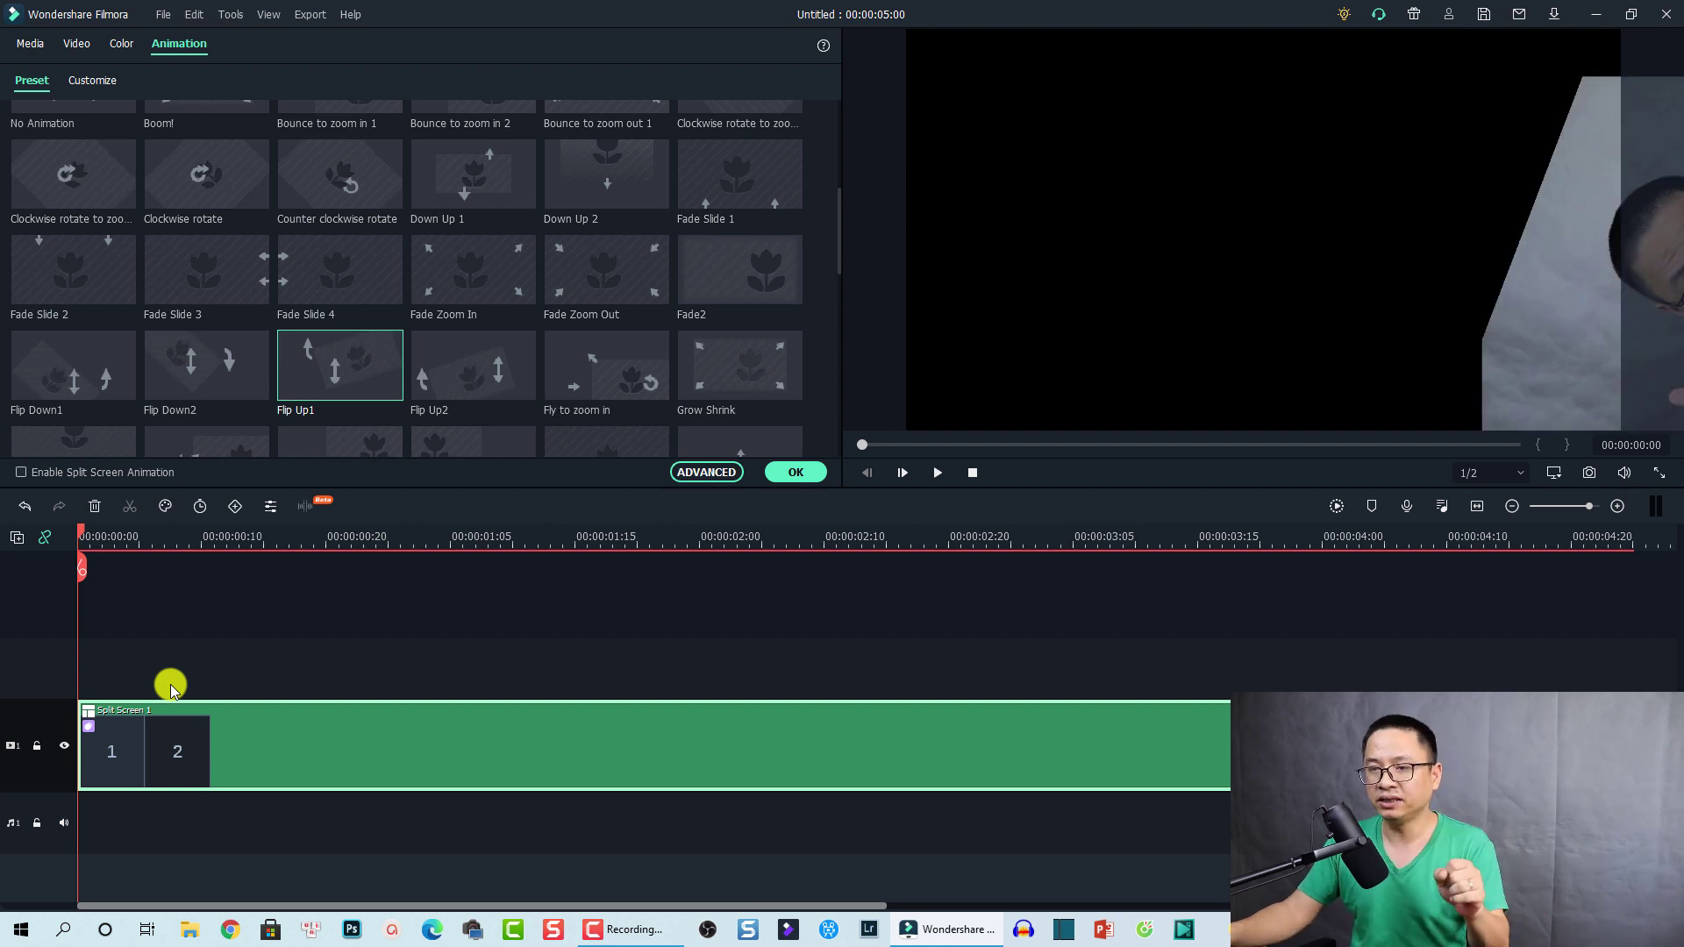
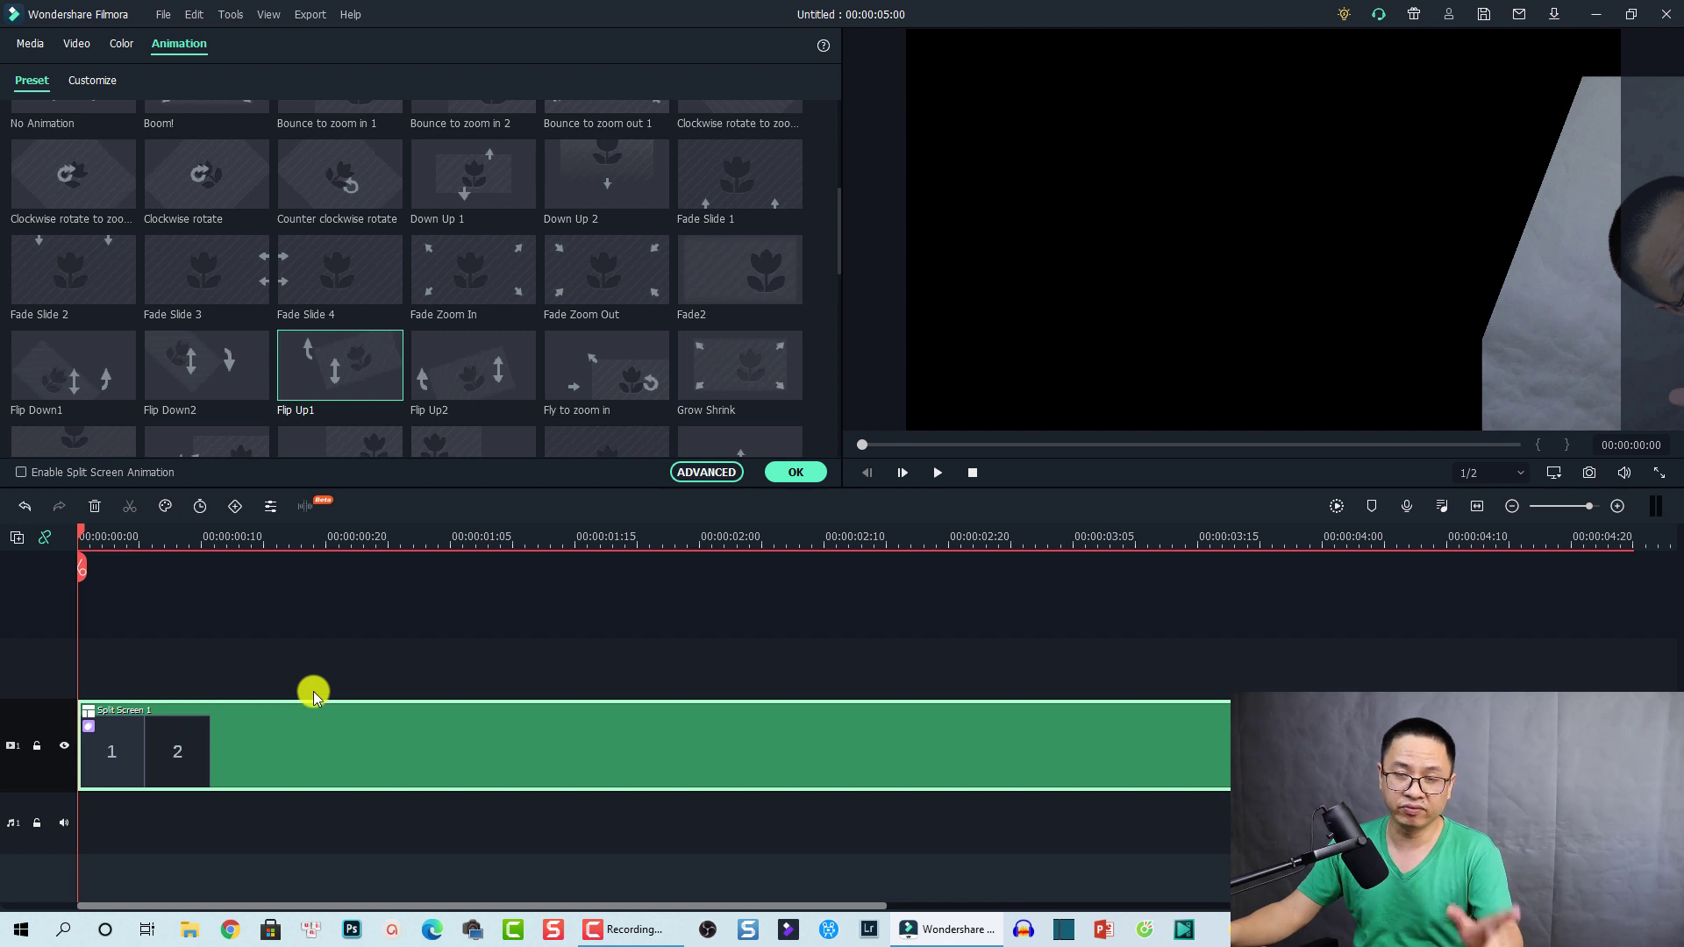
click(302, 546)
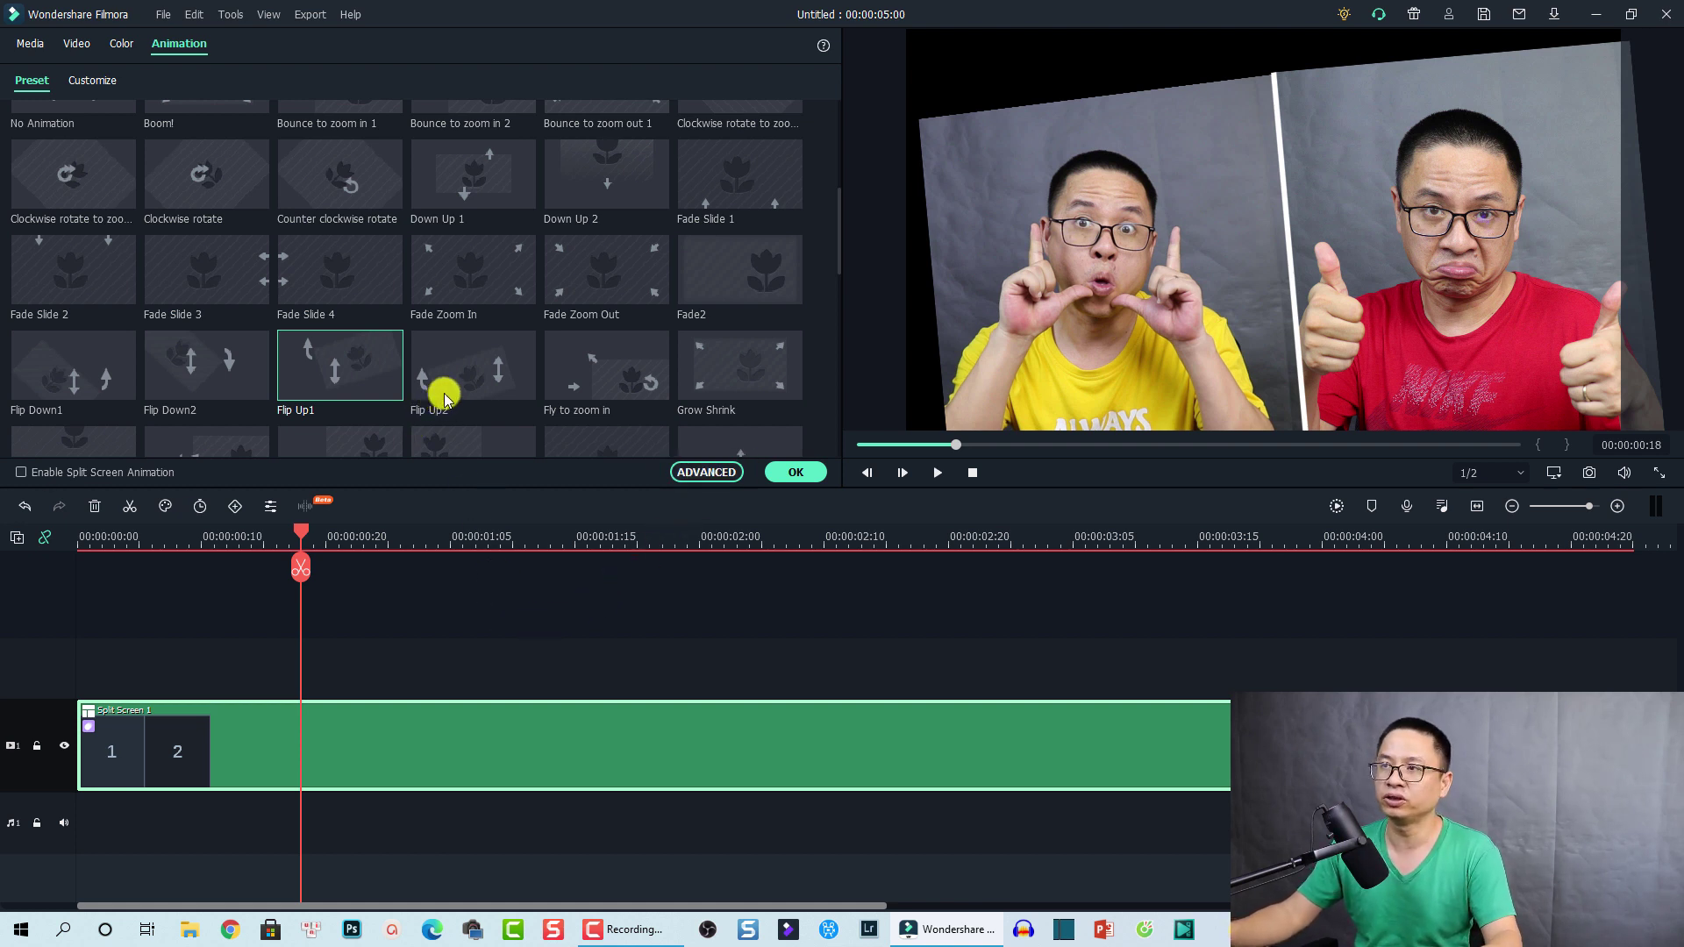
- Remove the Flip Up1 motion from the split-screen clip by applying No Animation
scroll(439, 387, up, 5)
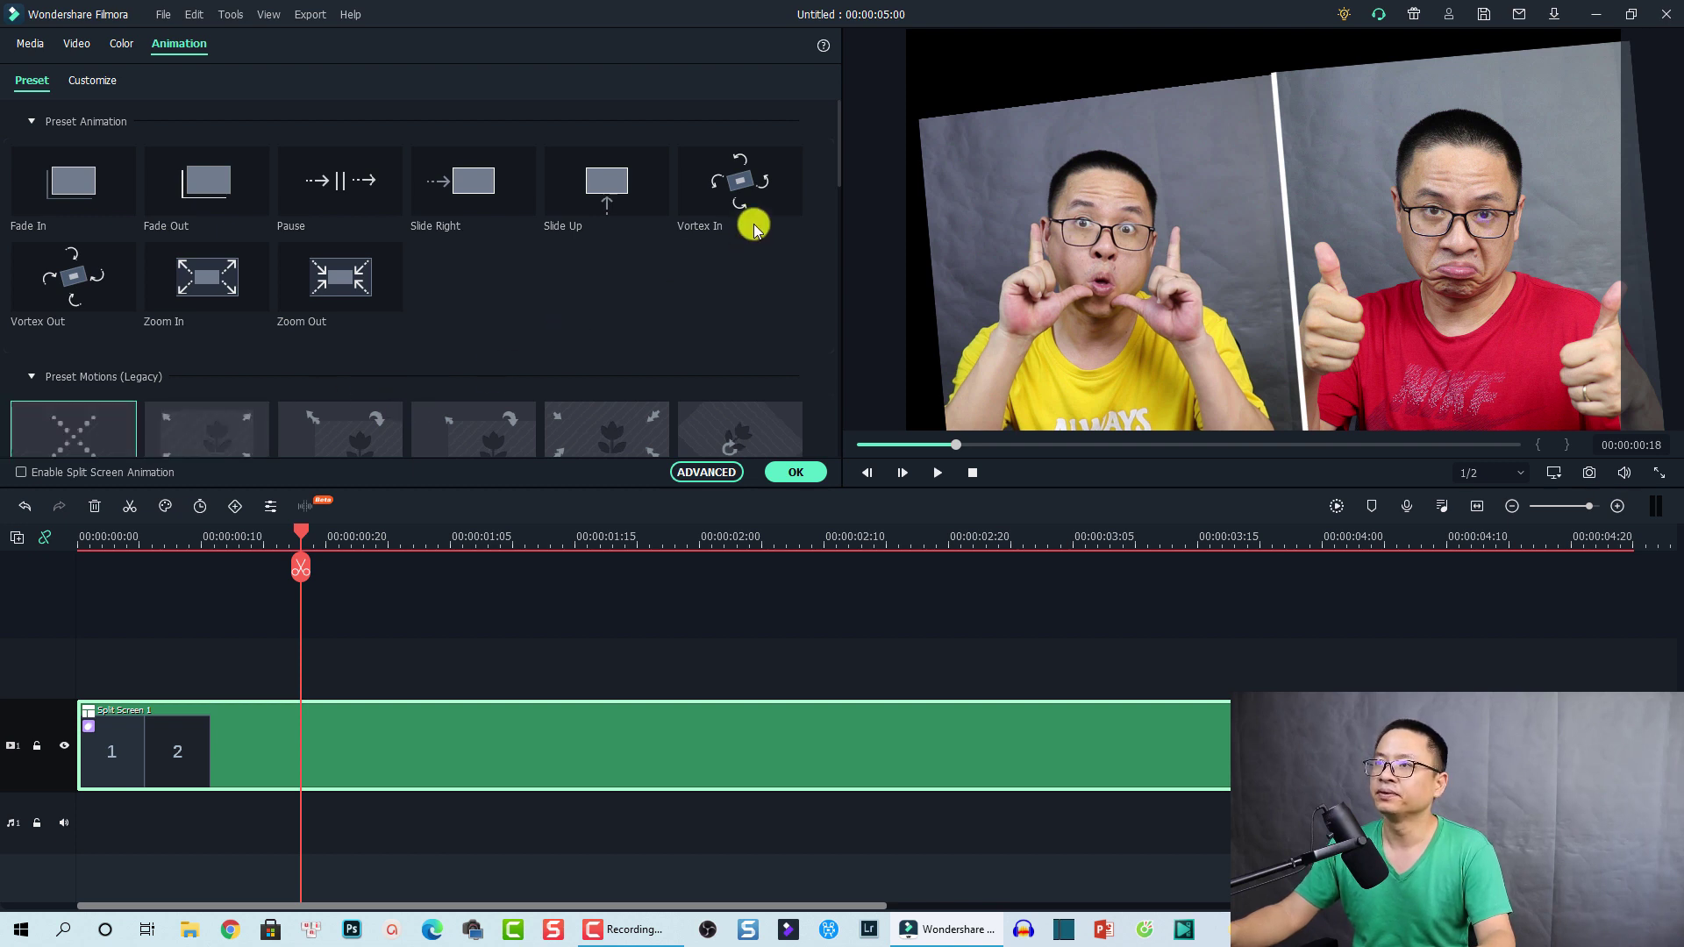
drag(840, 158, 835, 176)
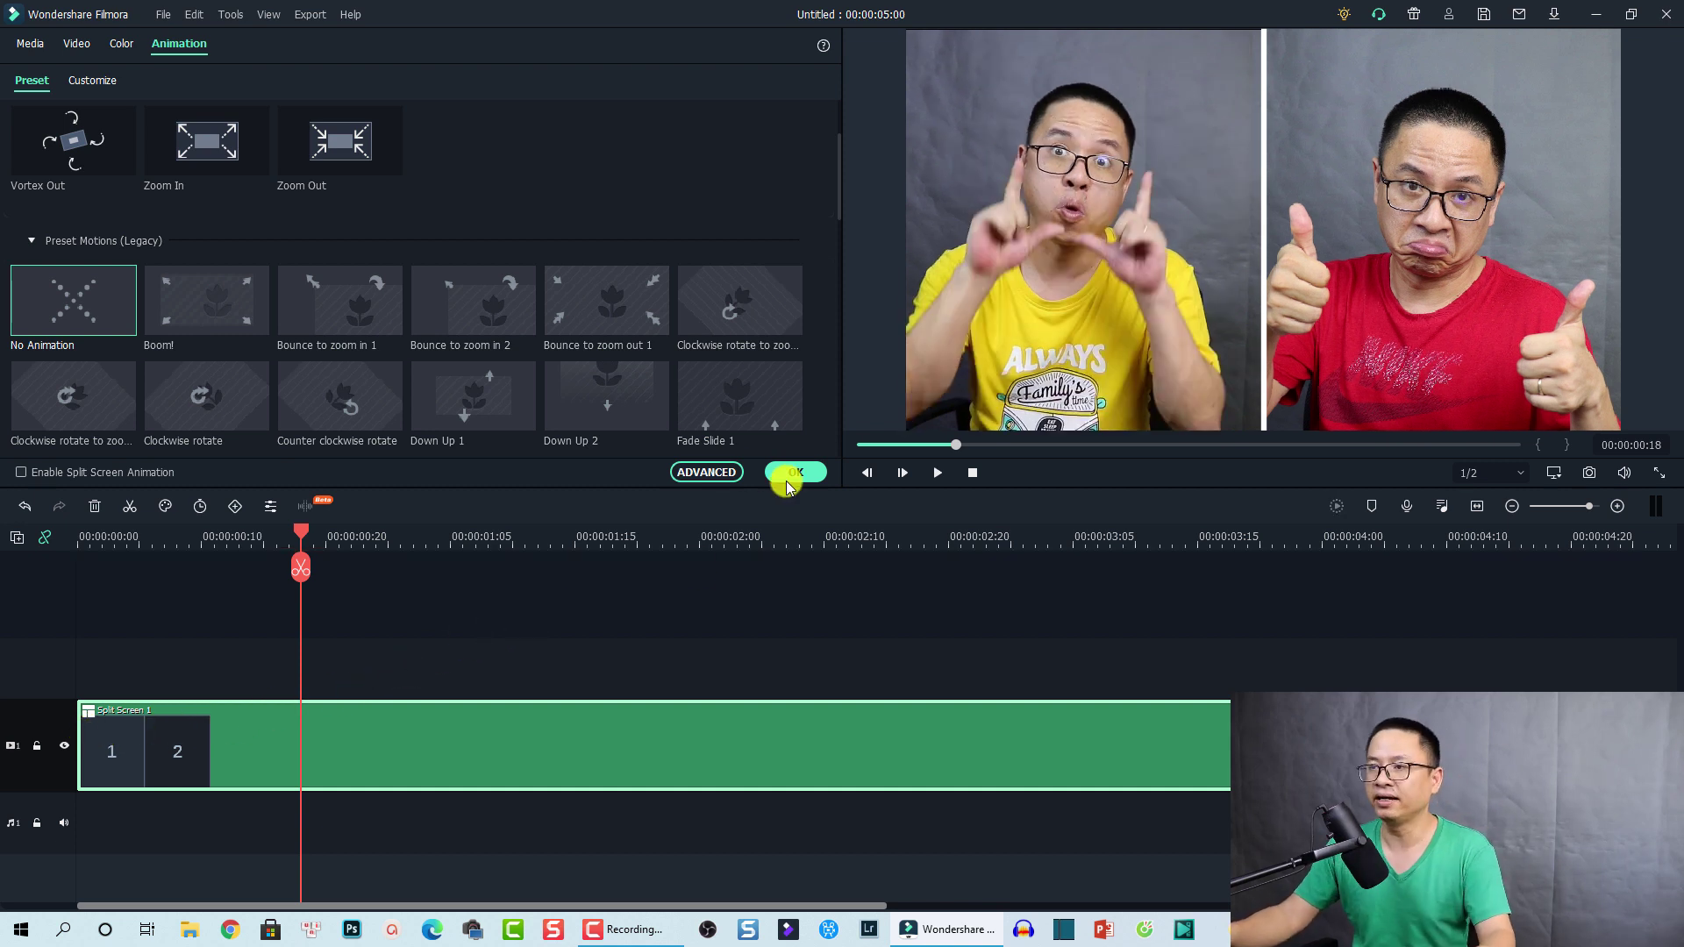
- Open the split-screen clip in Advanced Split Screen Edit and select the IMG_0002 photo, followed by the MVI_2847 video
right_click(365, 725)
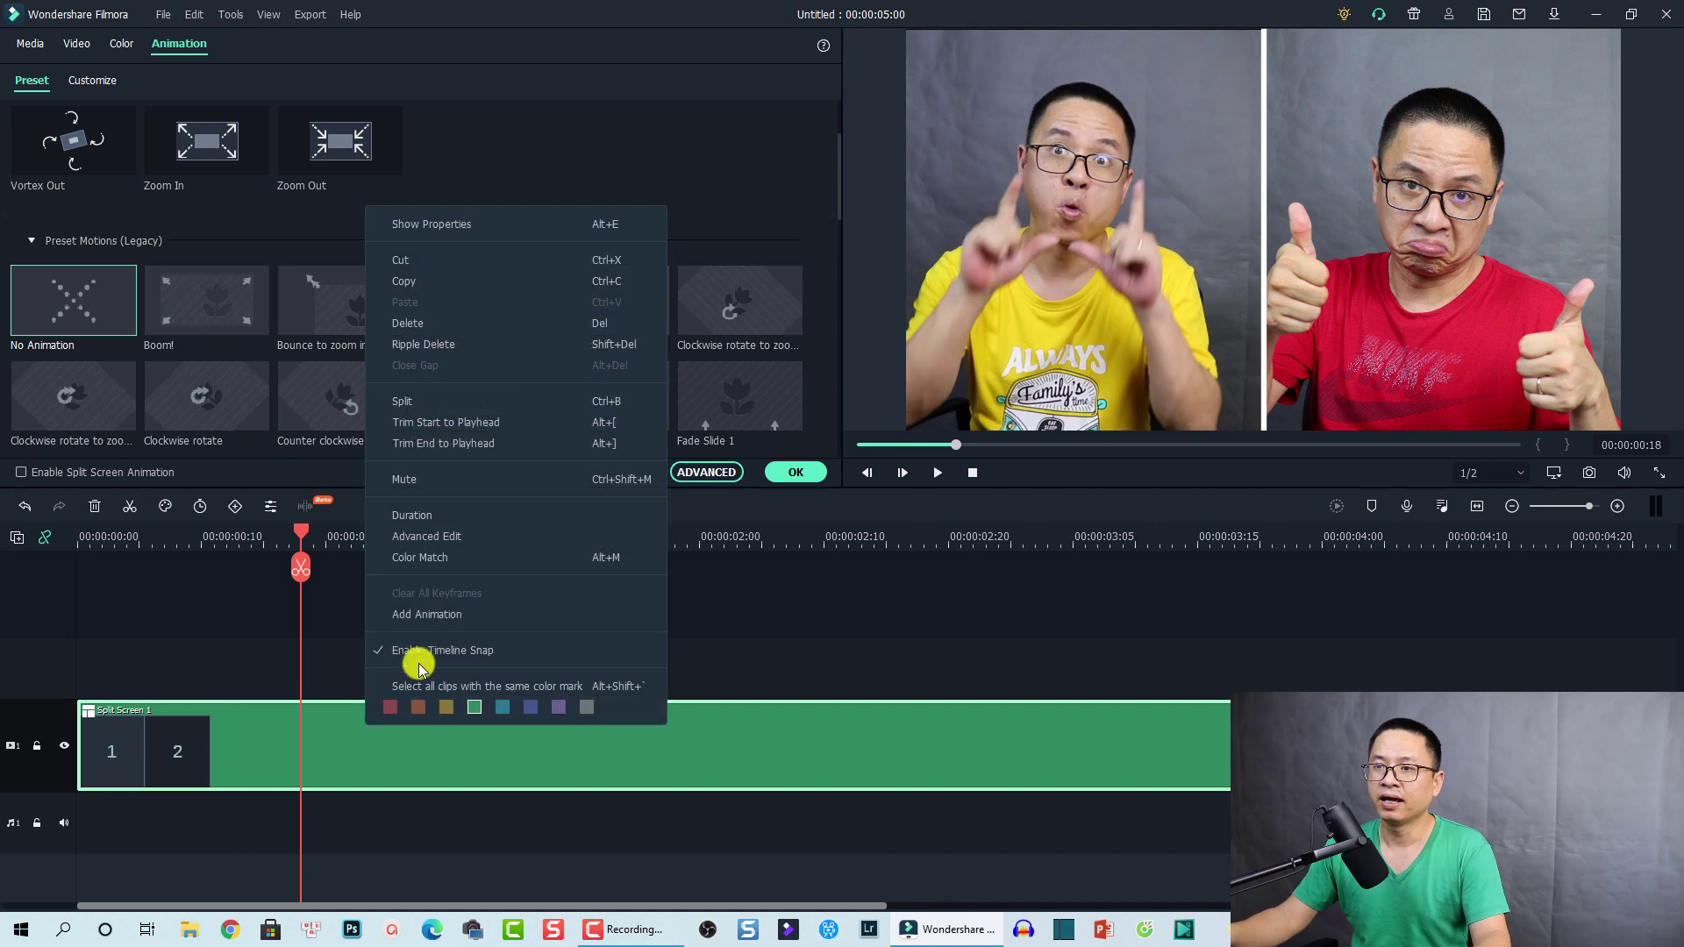
click(457, 538)
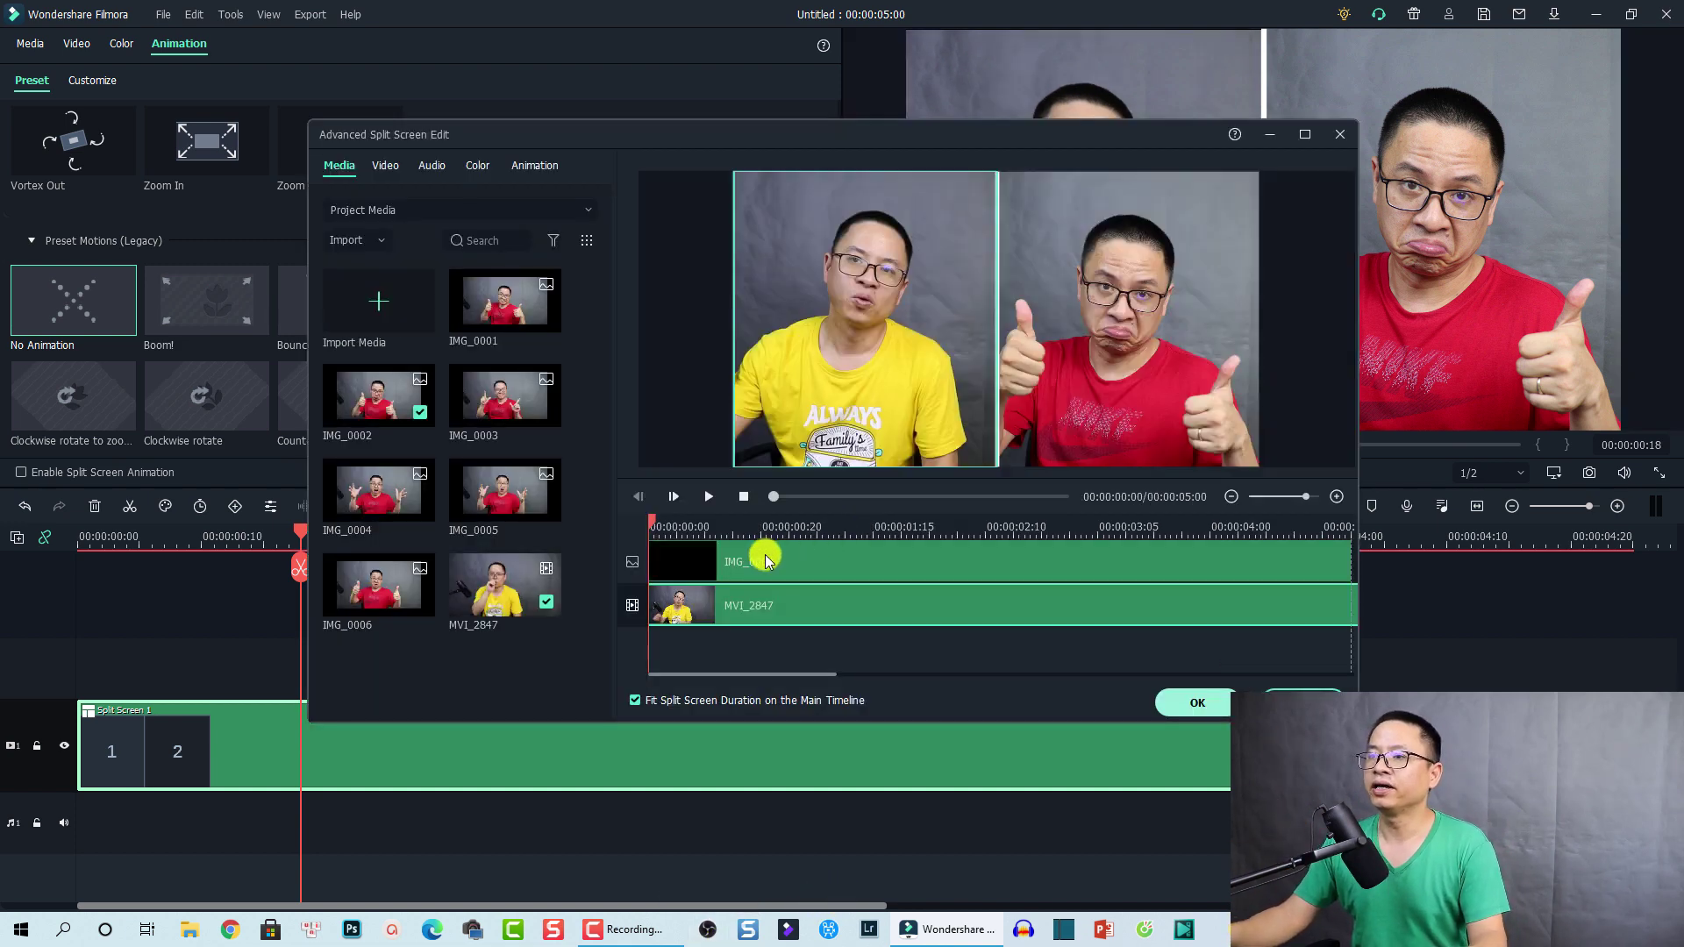
click(719, 568)
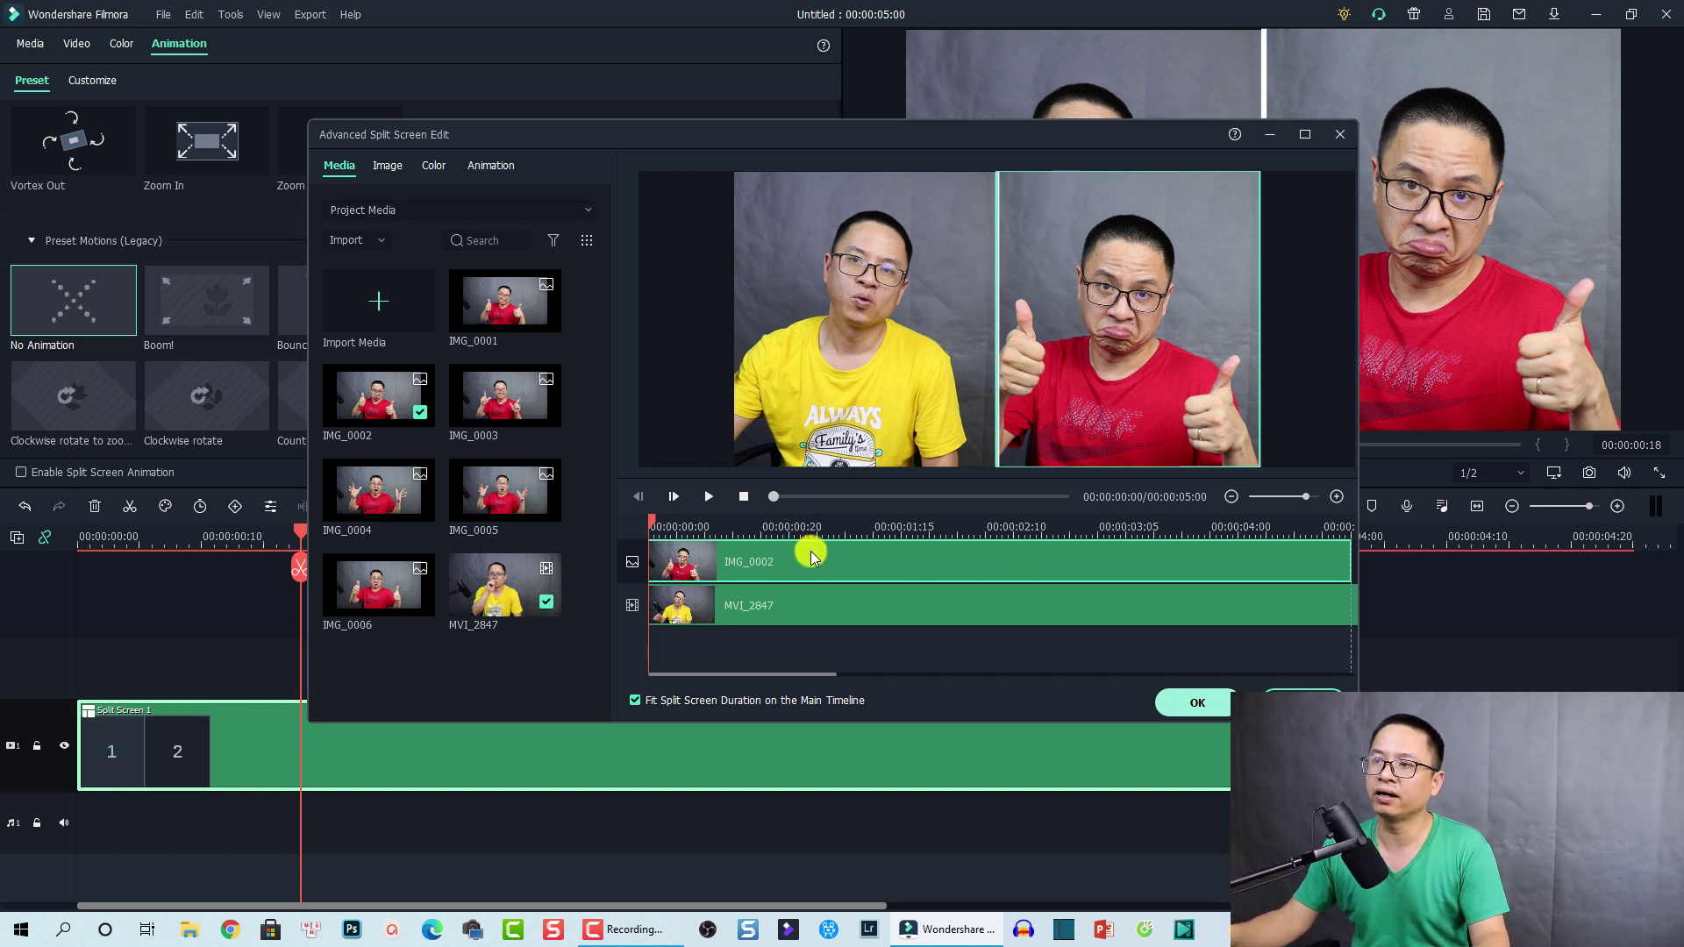
click(801, 593)
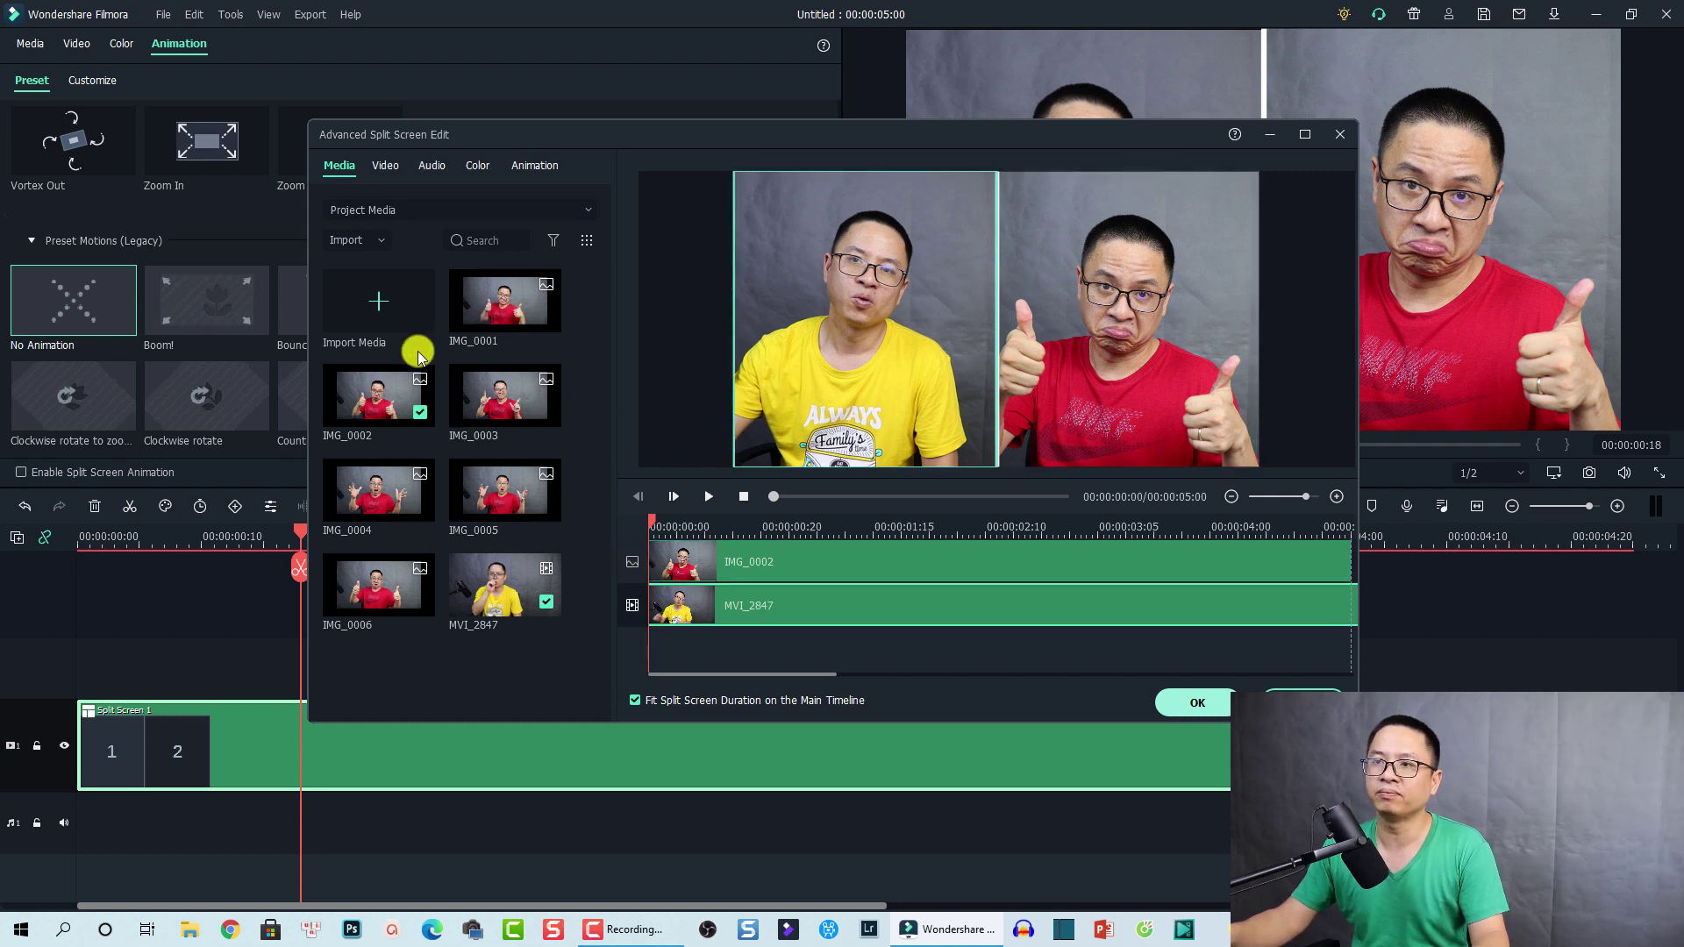
- Check the customizable animation settings of both section clips and bring up the preset animations for MVI_2847
click(532, 166)
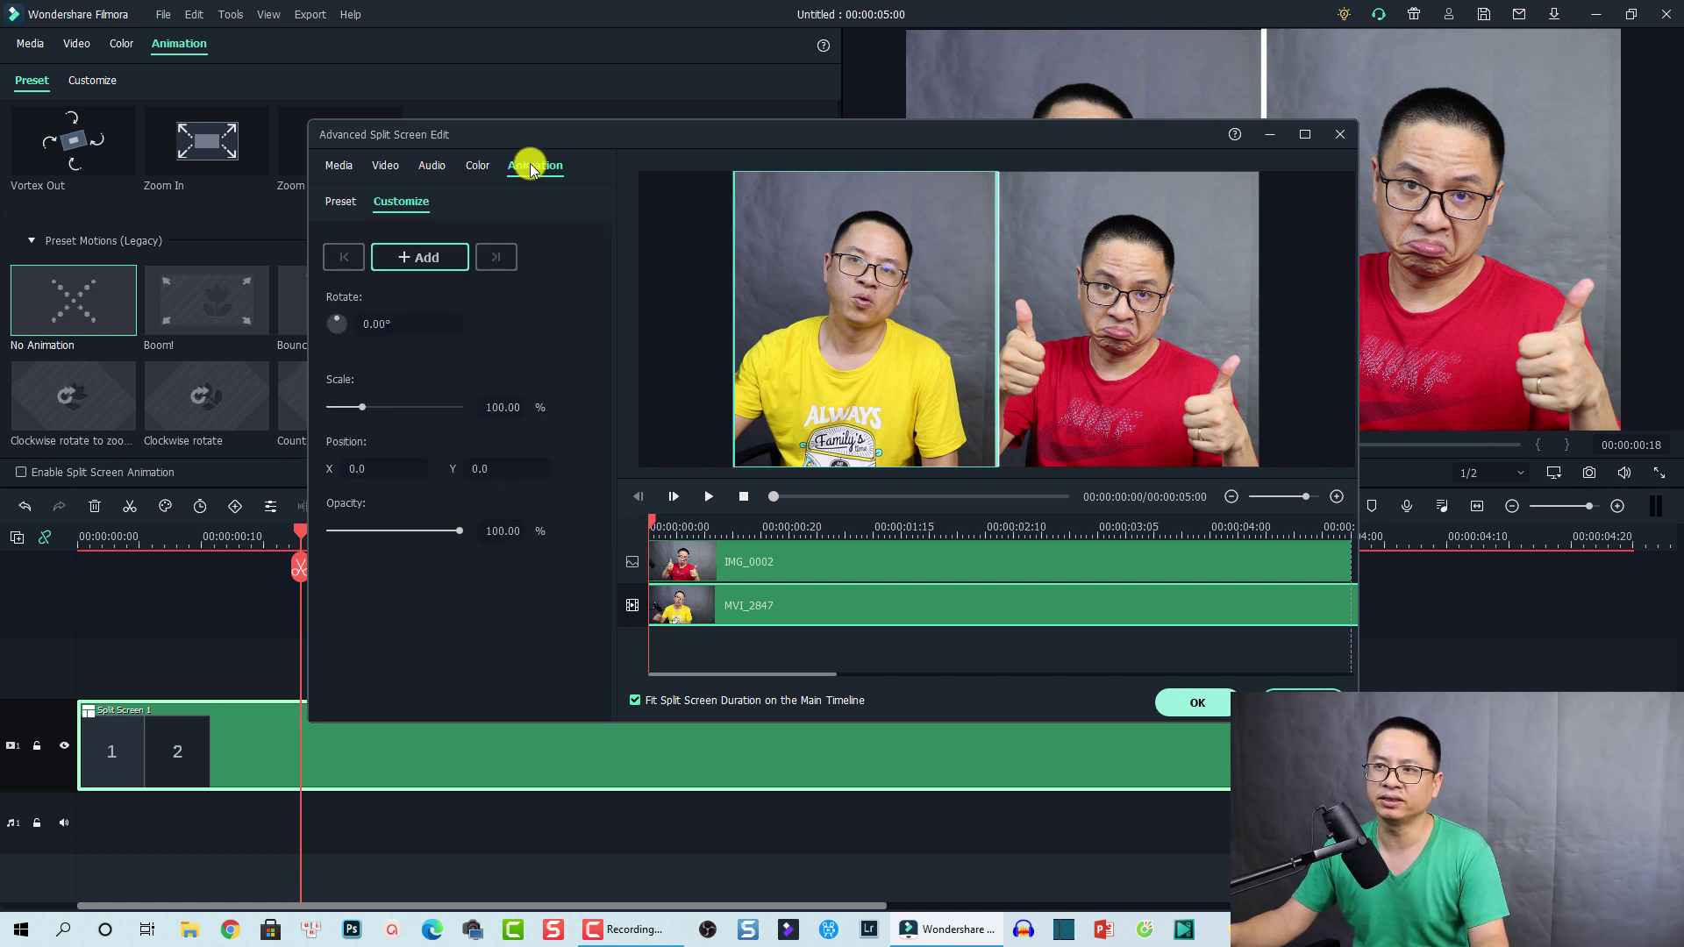
click(718, 555)
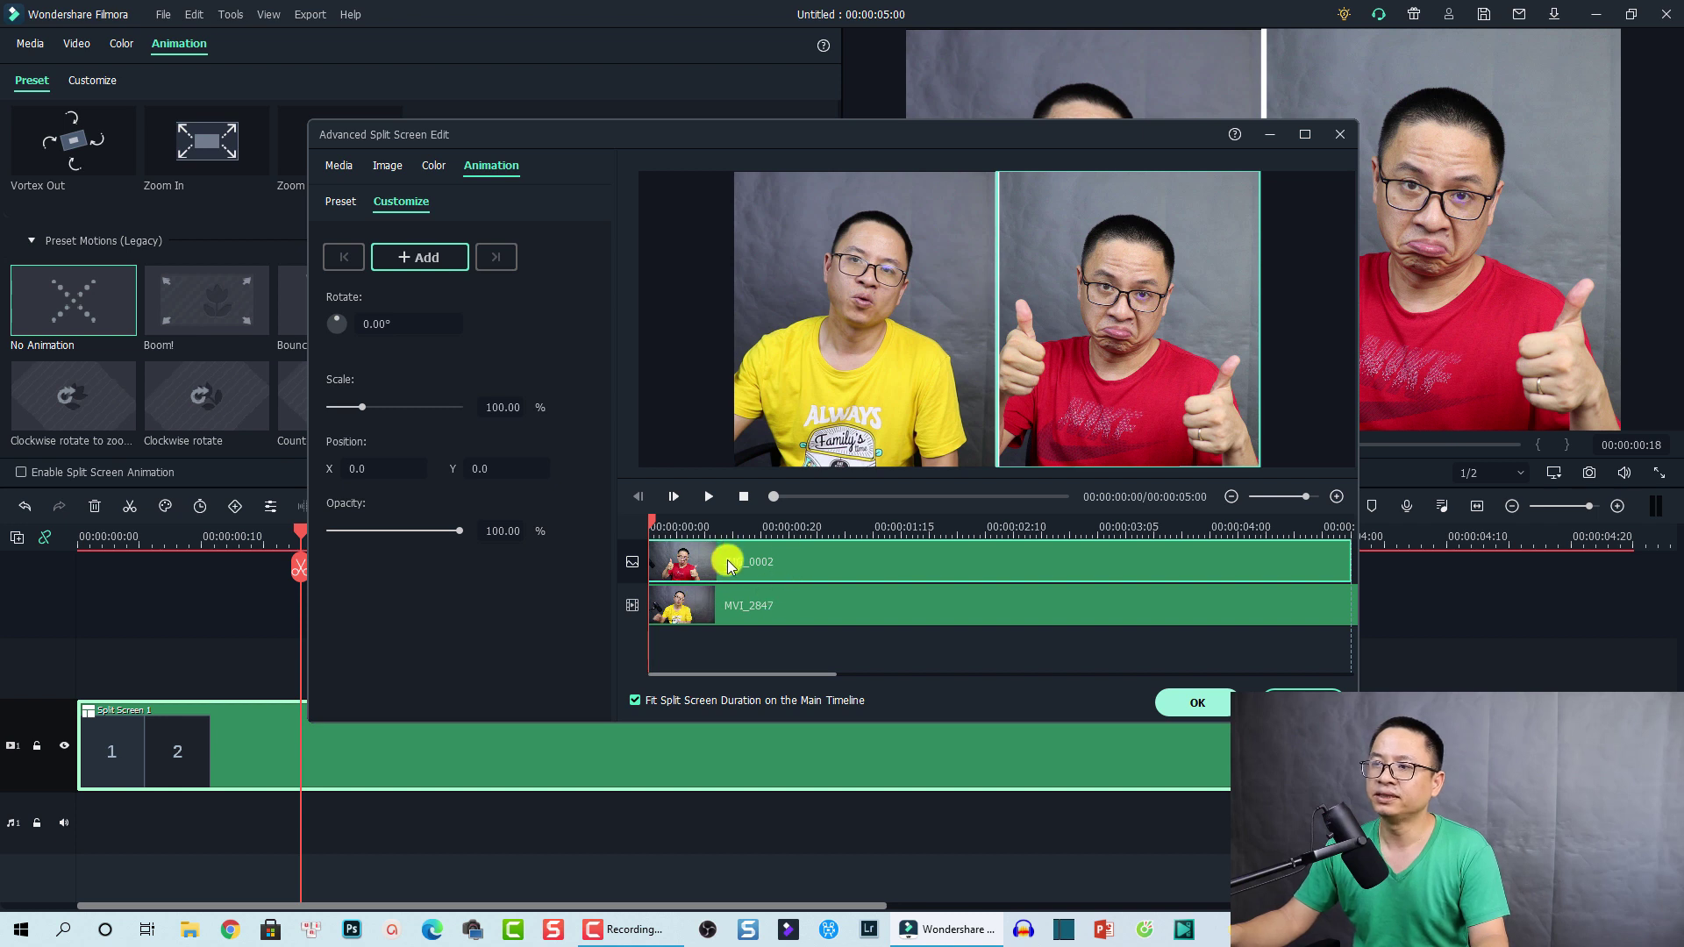
click(704, 607)
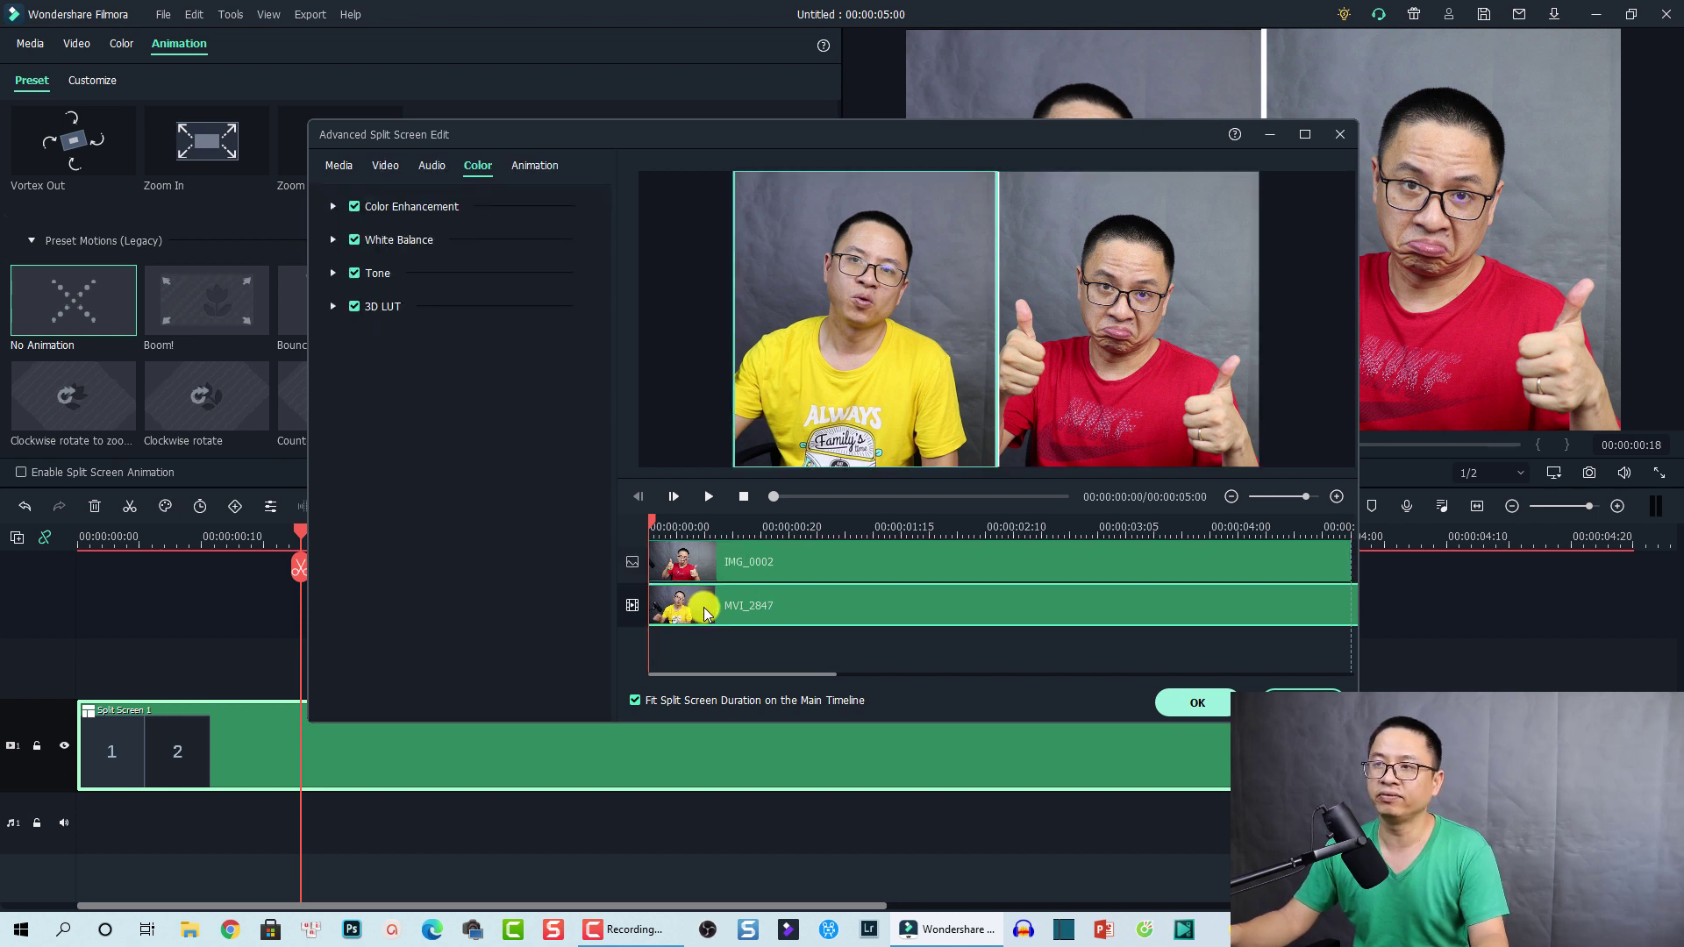
click(532, 175)
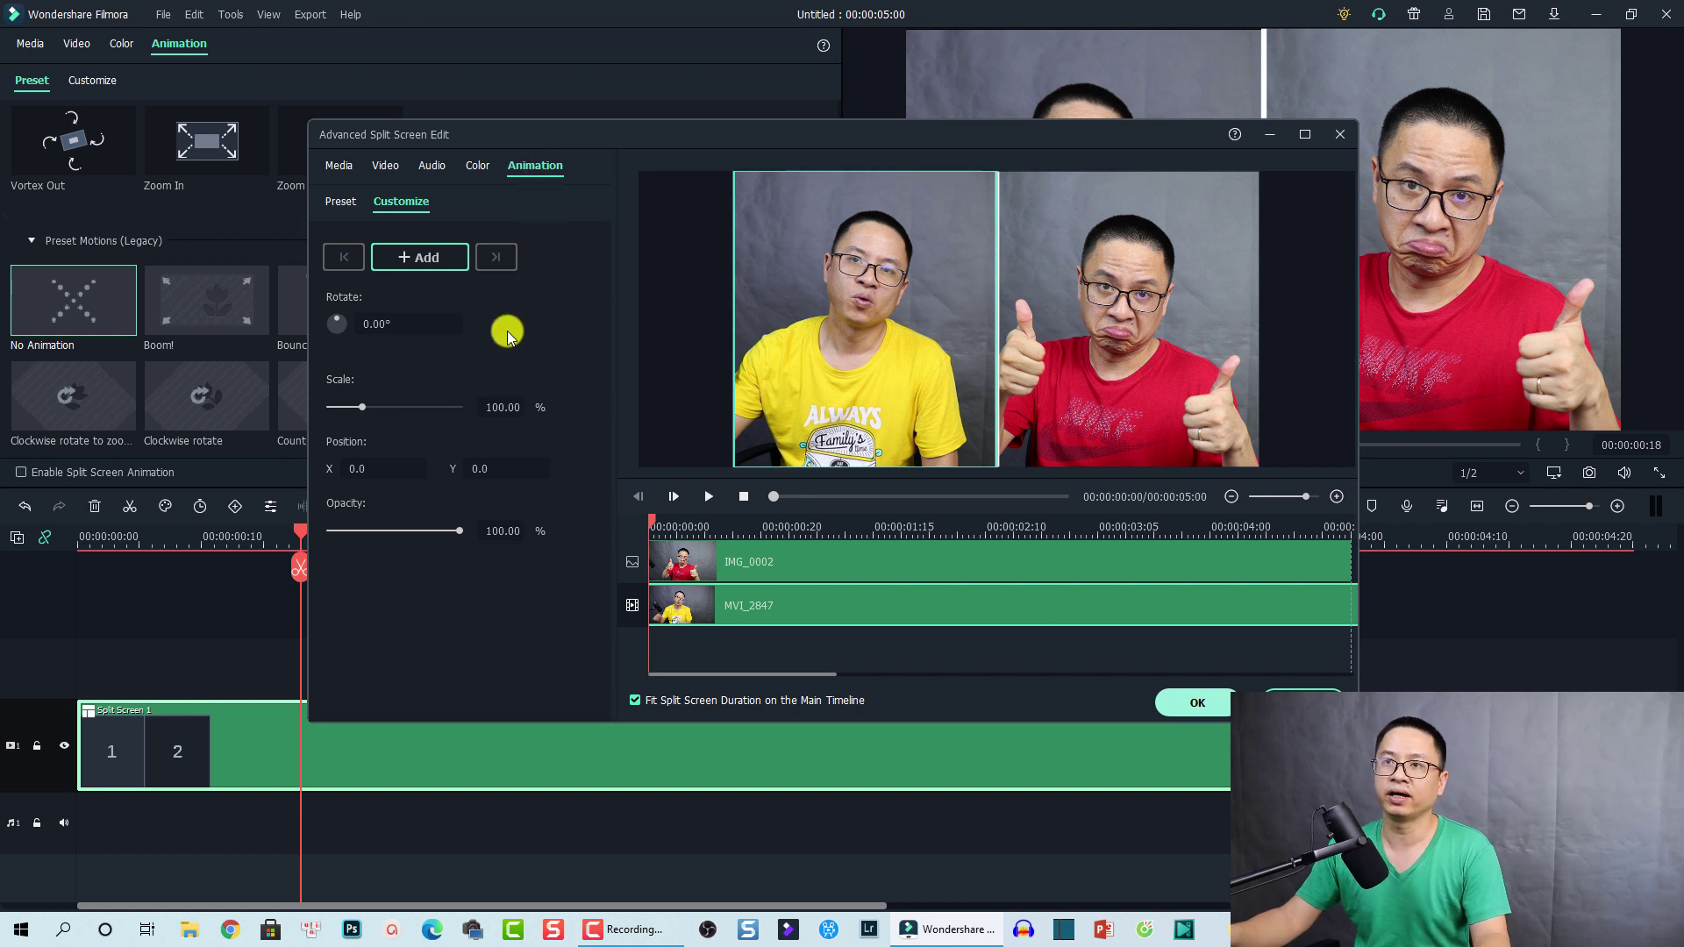
click(343, 202)
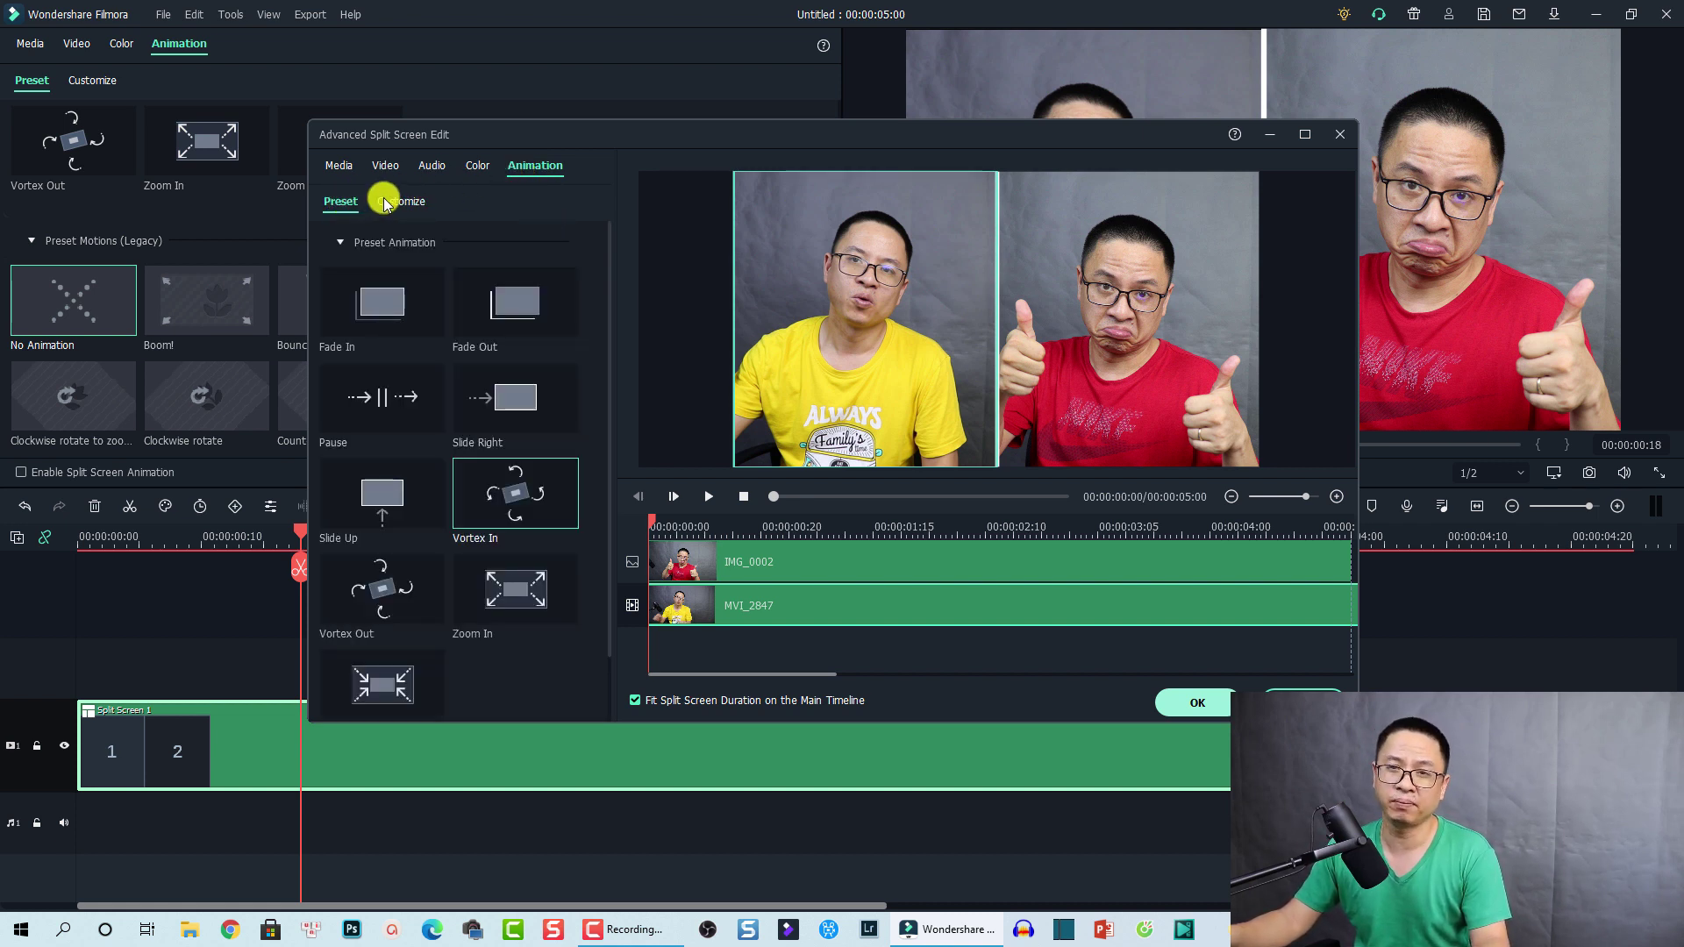
click(386, 202)
click(340, 201)
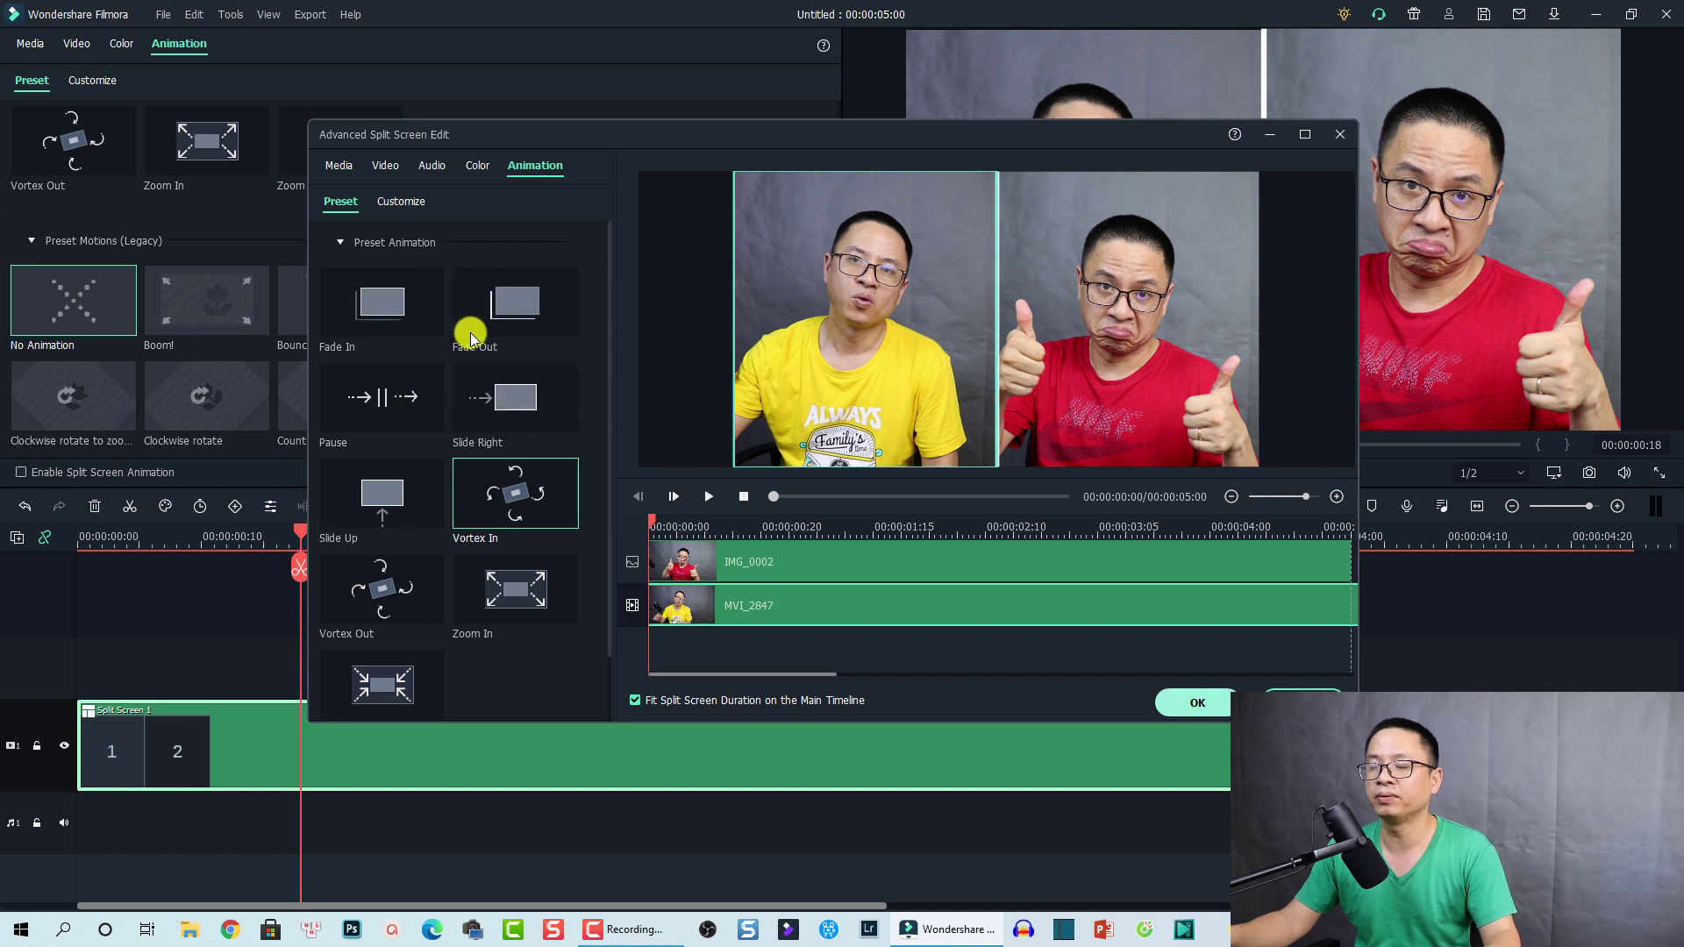
- Browse the preset animations and the legacy preset motions, and apply Vortex In to the MVI_2847 section
scroll(421, 378, down, 1)
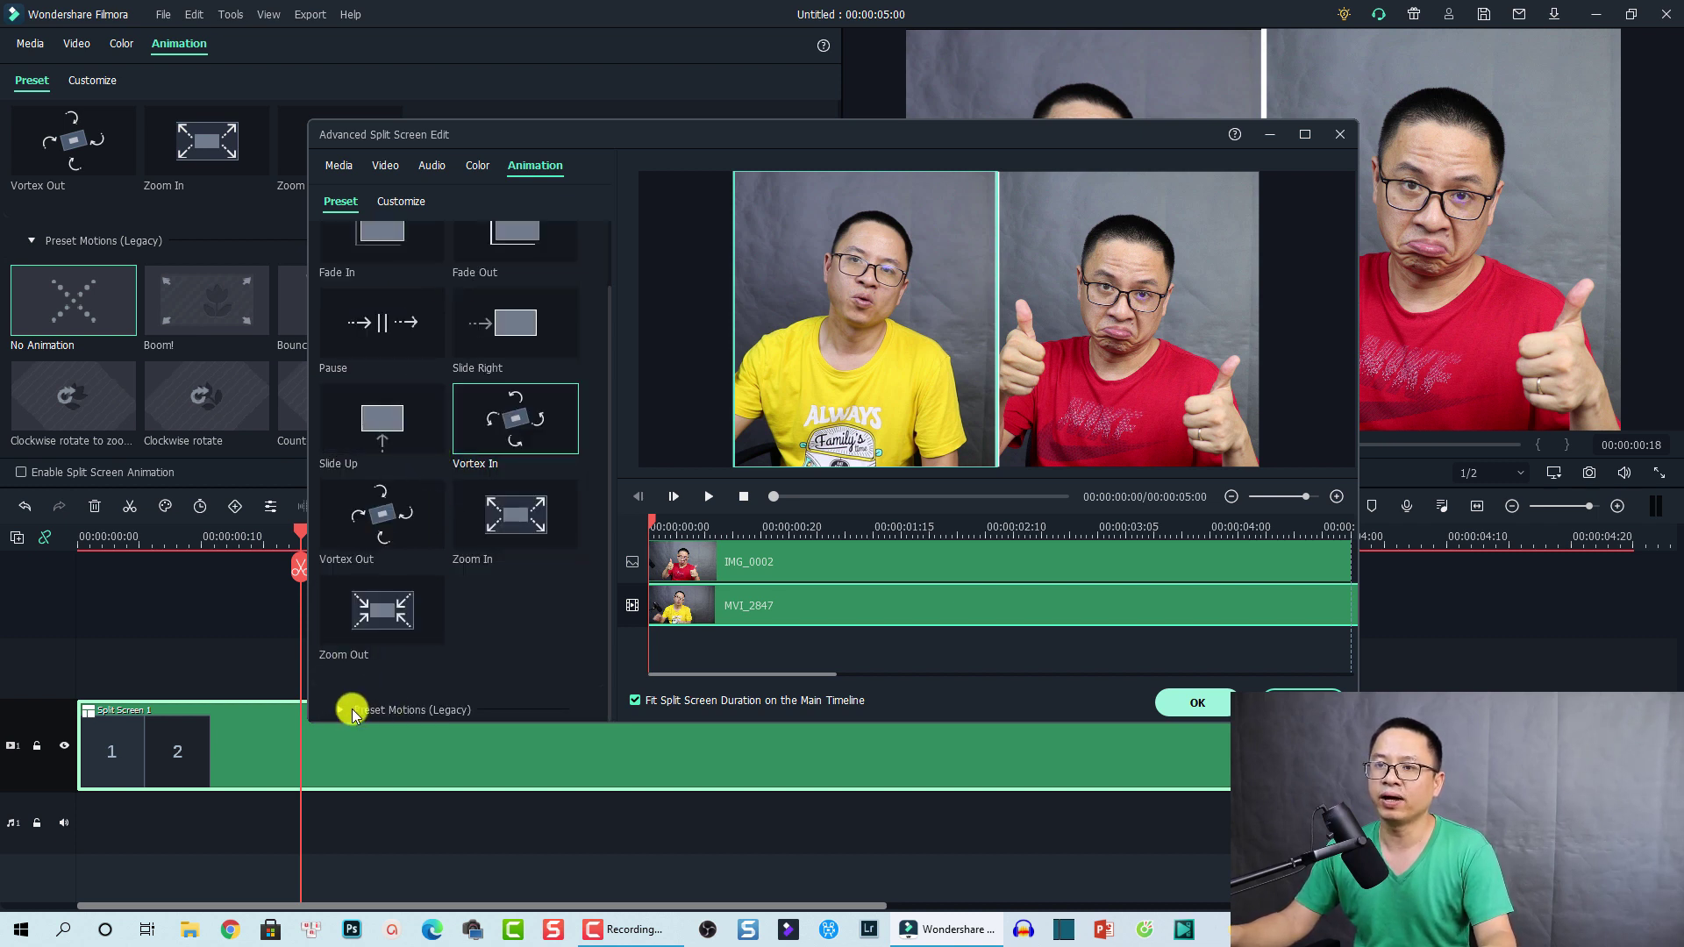
click(339, 713)
scroll(450, 605, down, 5)
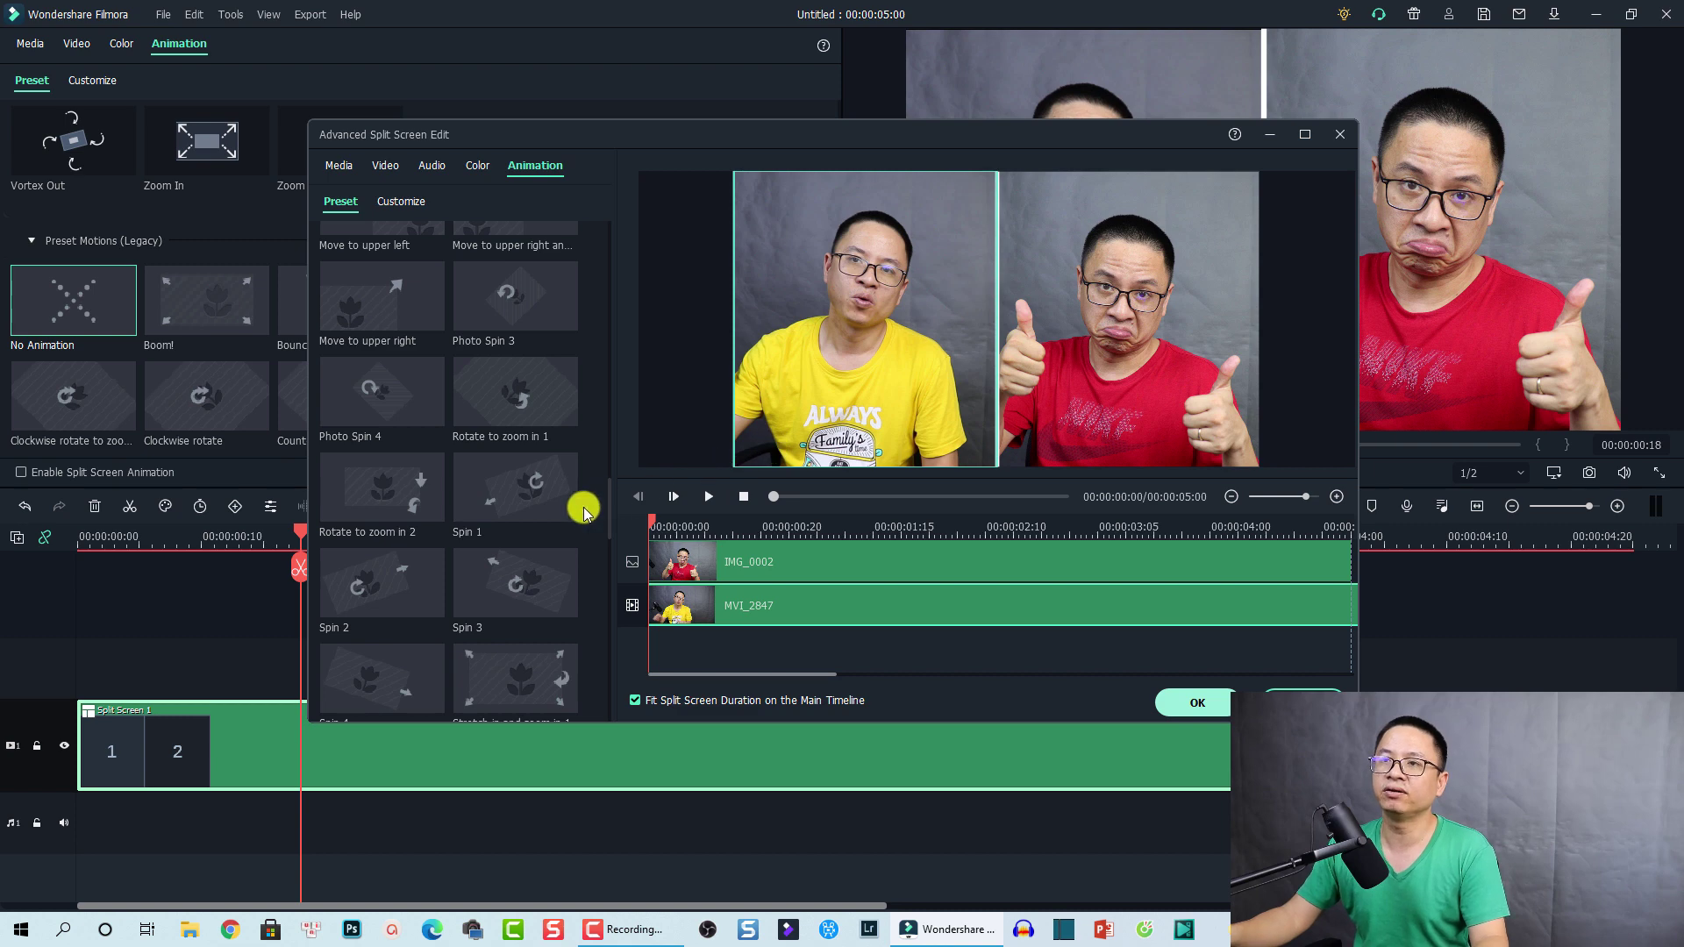
scroll(583, 513, up, 10)
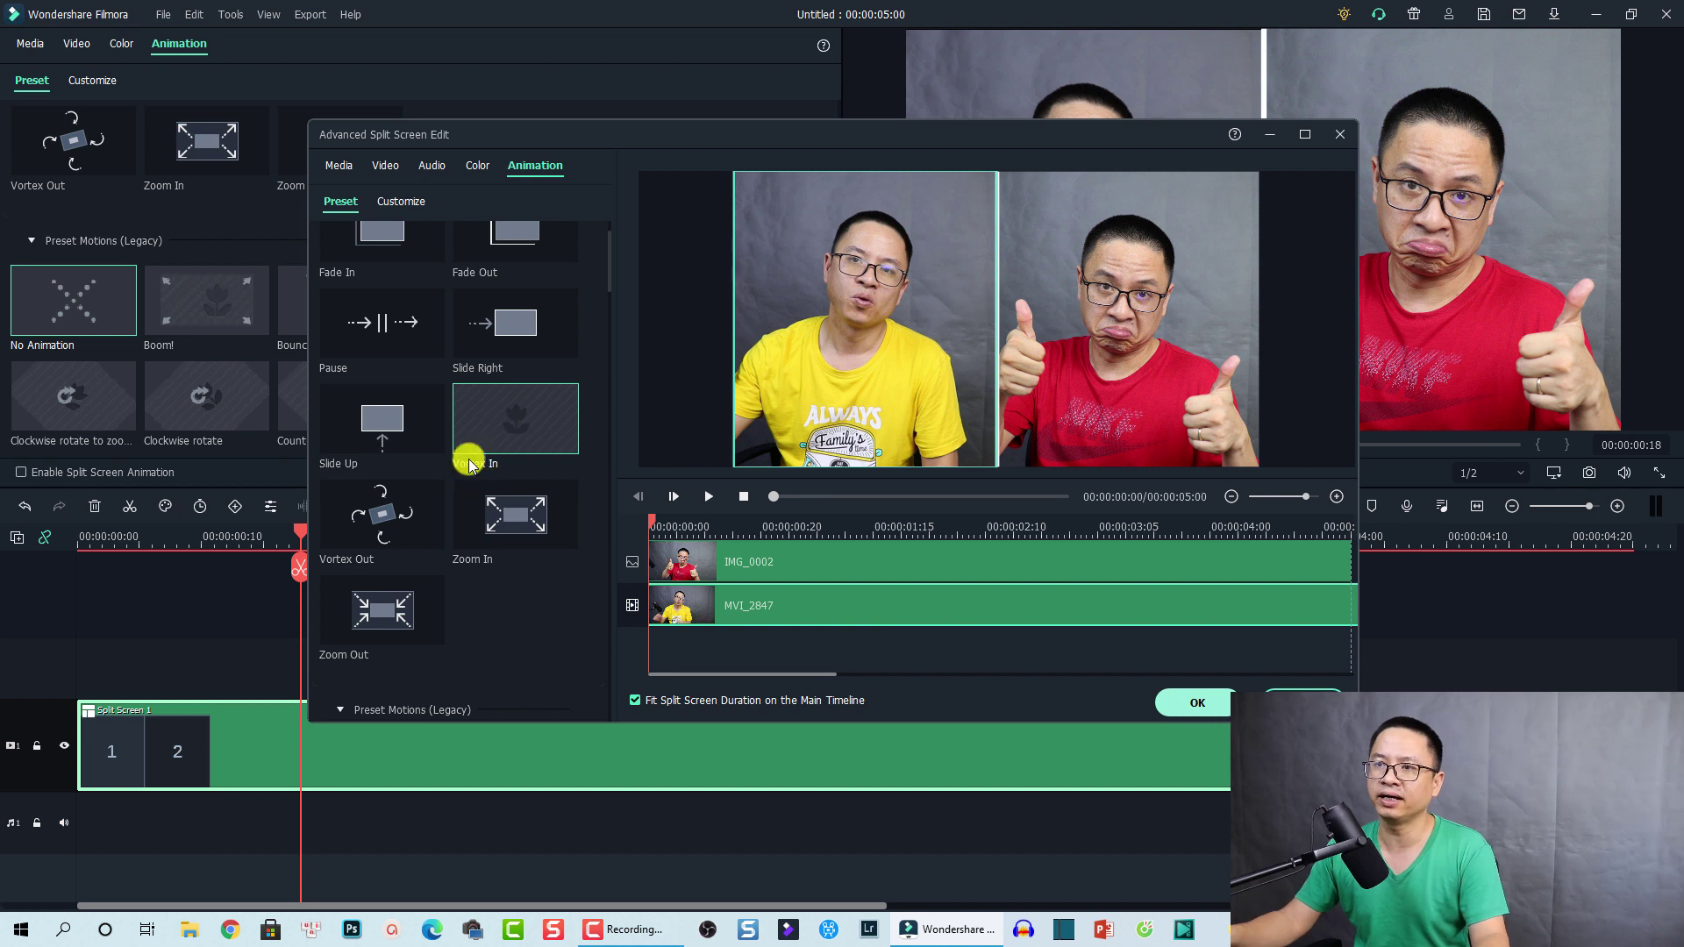
drag(515, 443, 857, 345)
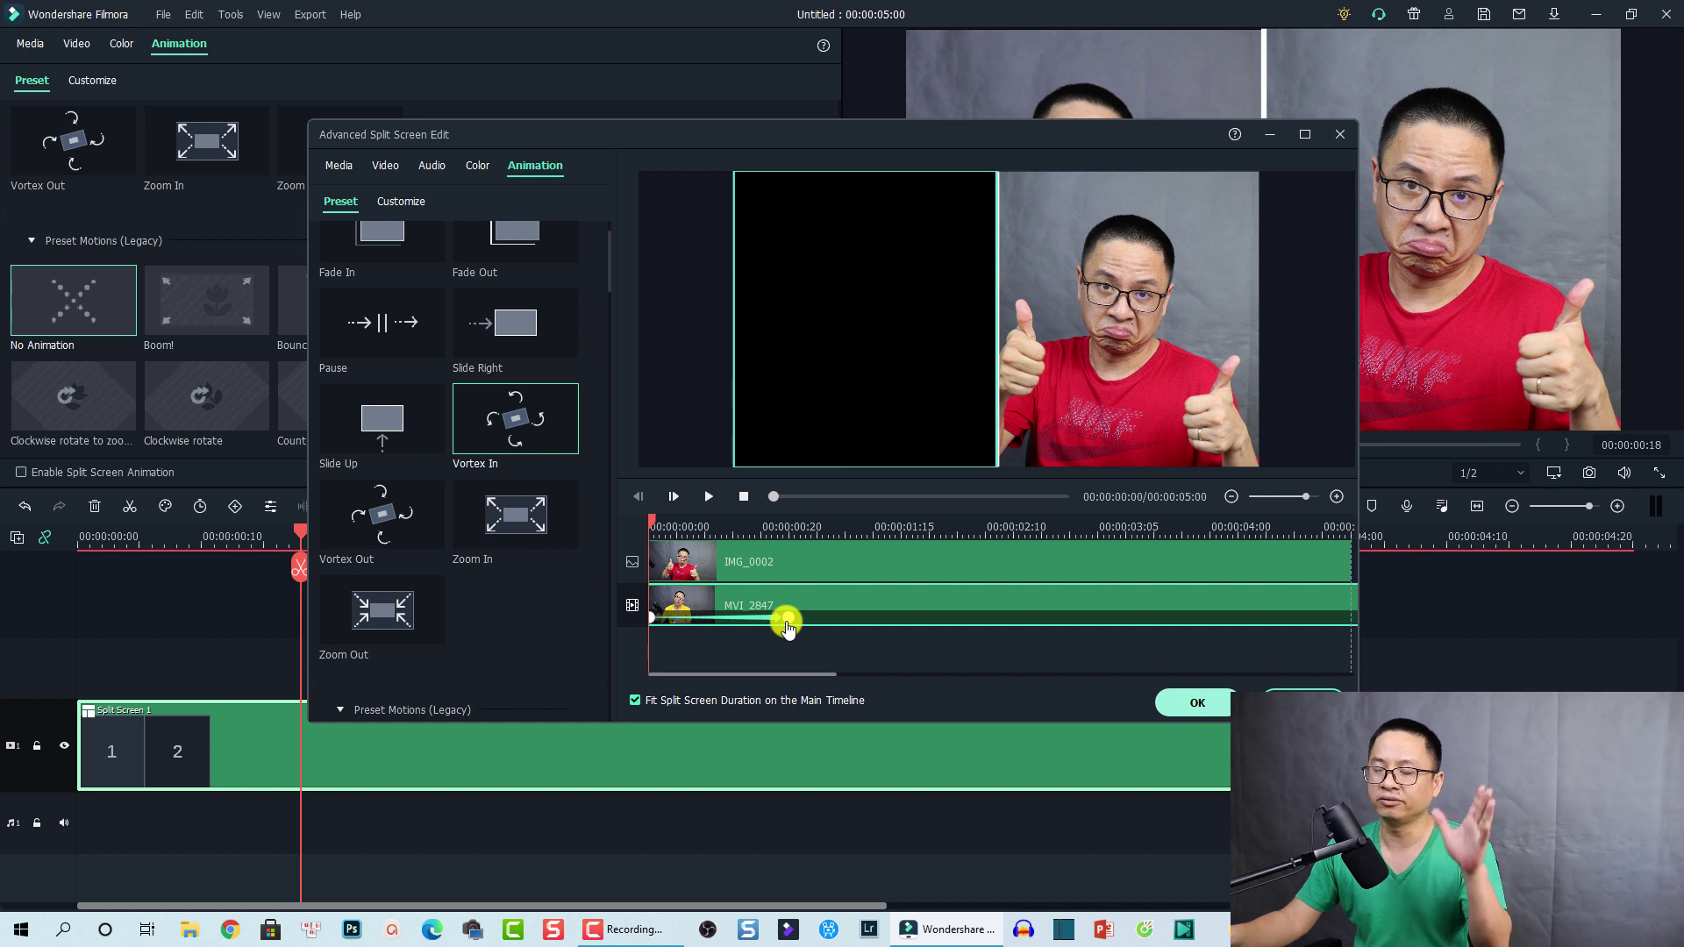
- Preview the Vortex In animation on MVI_2847 by playing the split screen from its beginning
mouse_move(788, 614)
mouse_down()
mouse_move(867, 608)
mouse_move(783, 623)
mouse_move(765, 605)
mouse_move(784, 605)
mouse_up()
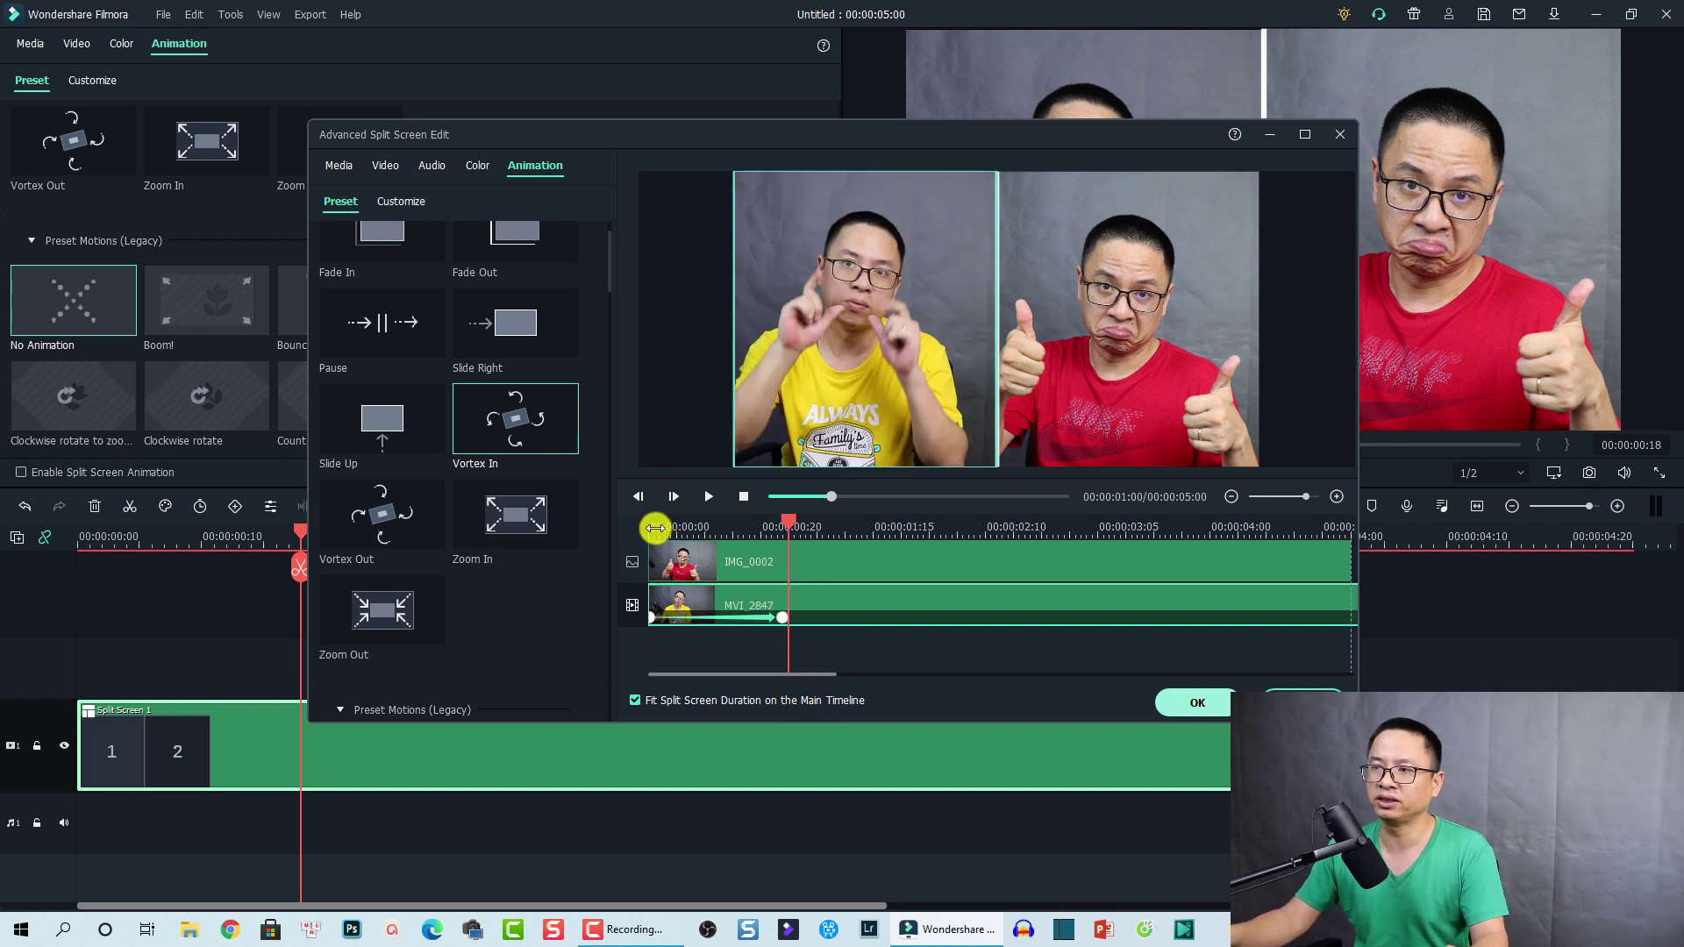
click(655, 527)
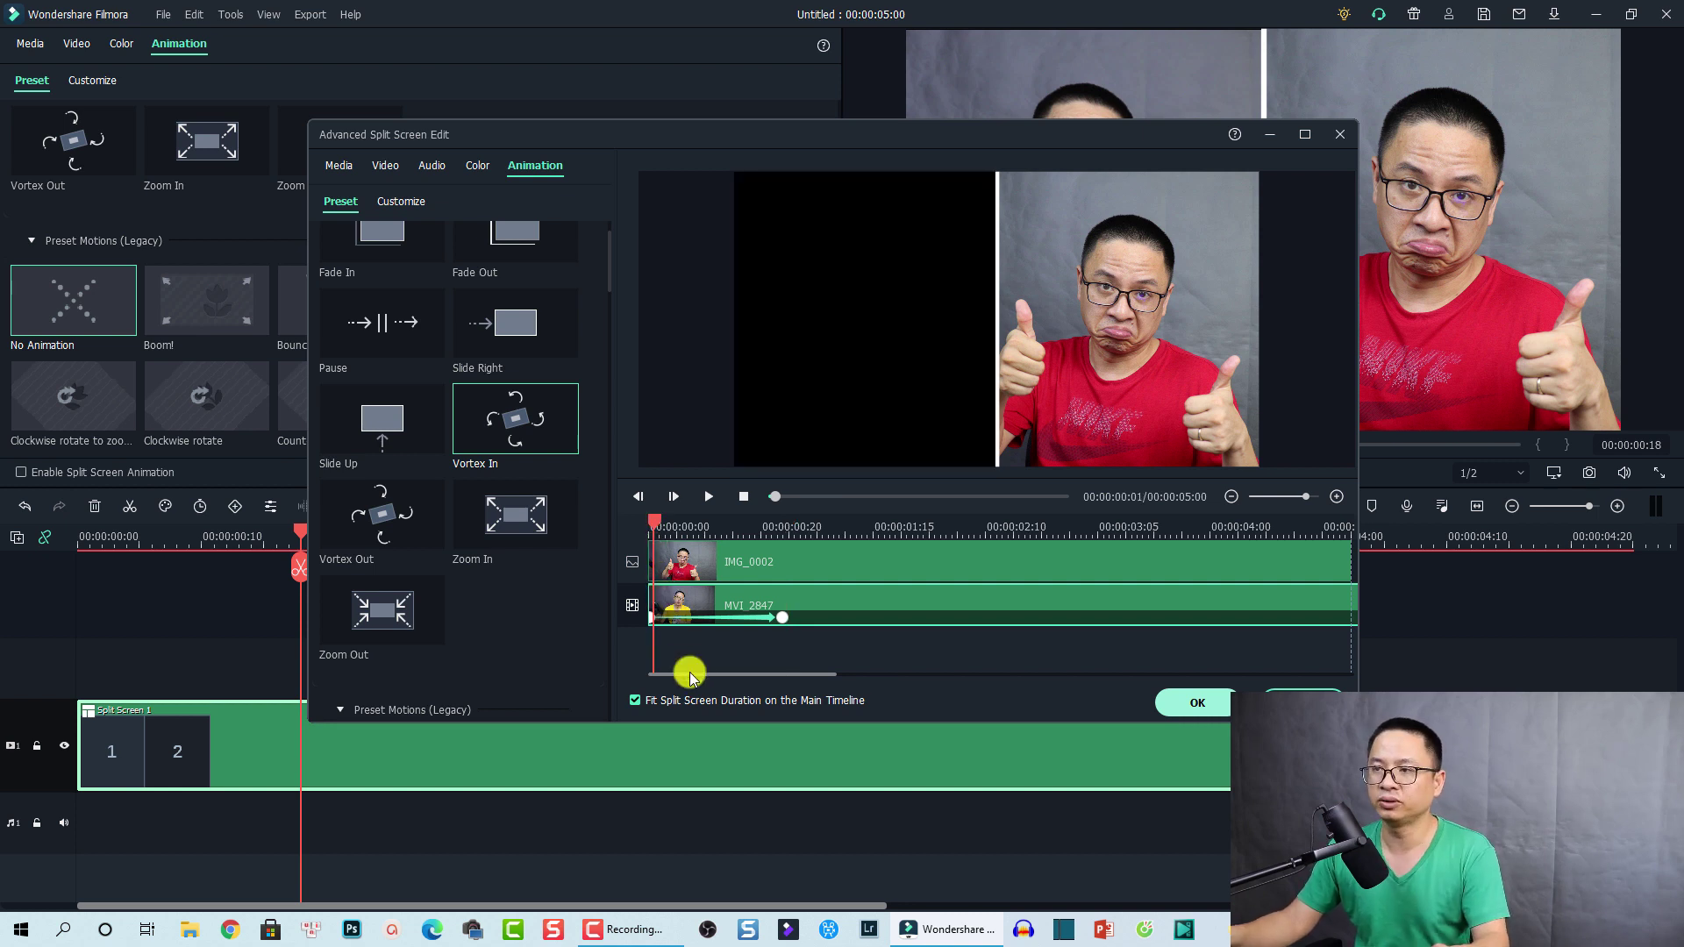
key(space)
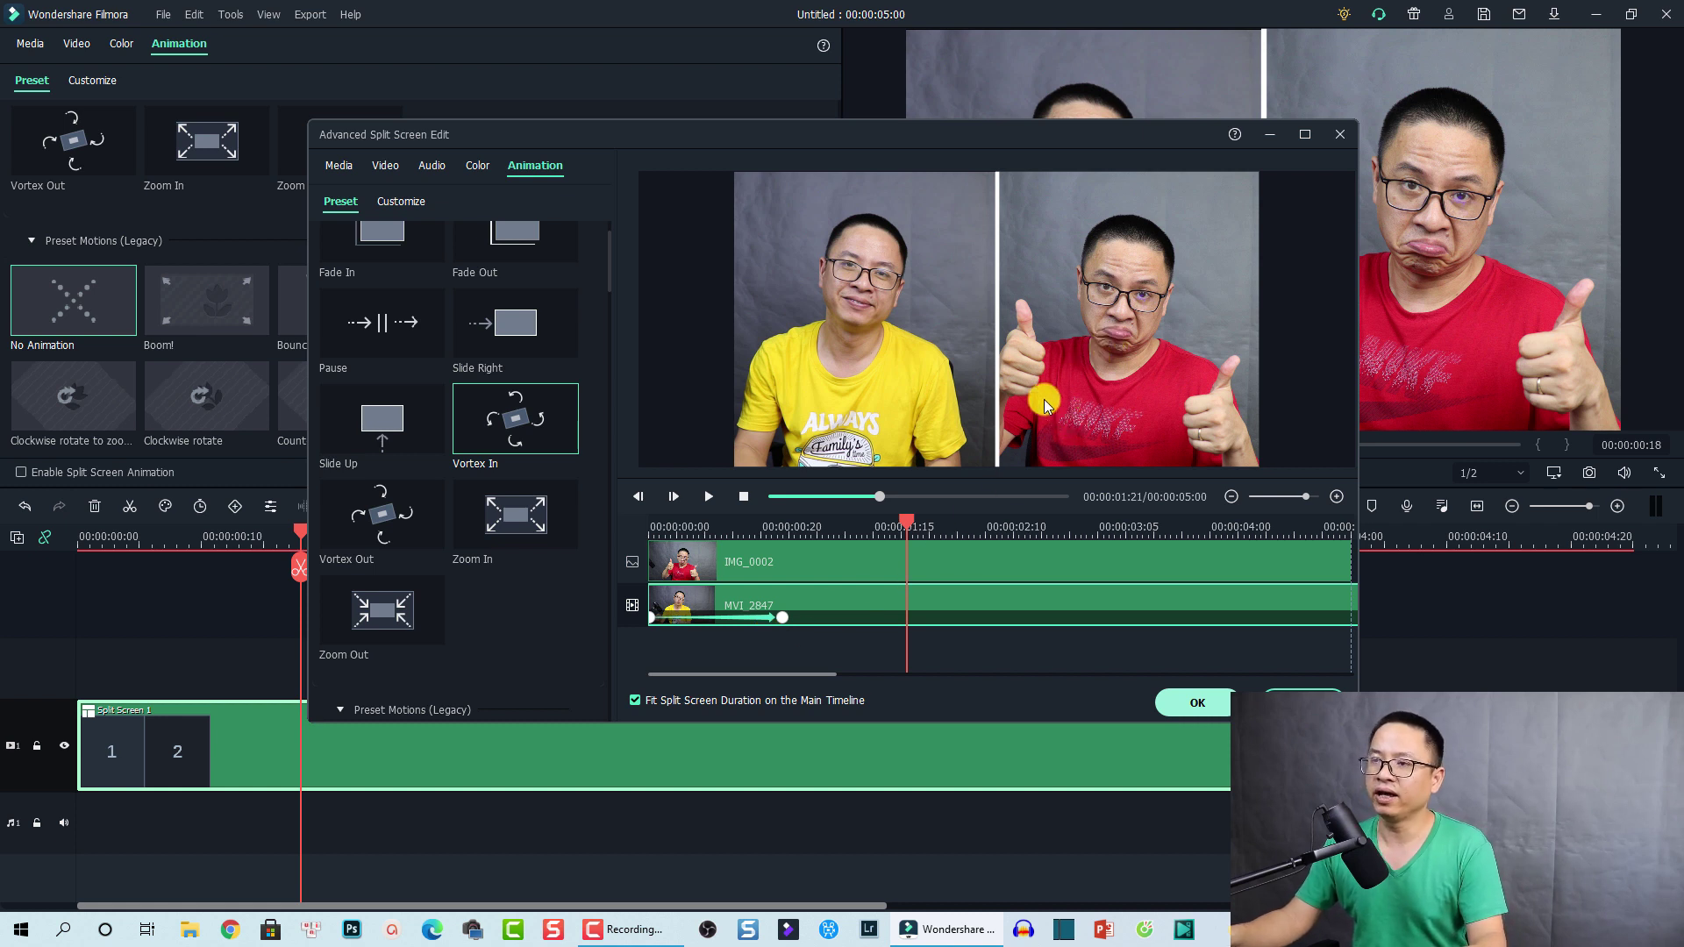
- Apply the Photo Spin 3 legacy preset motion to the IMG_0002 photo in the second section
click(744, 562)
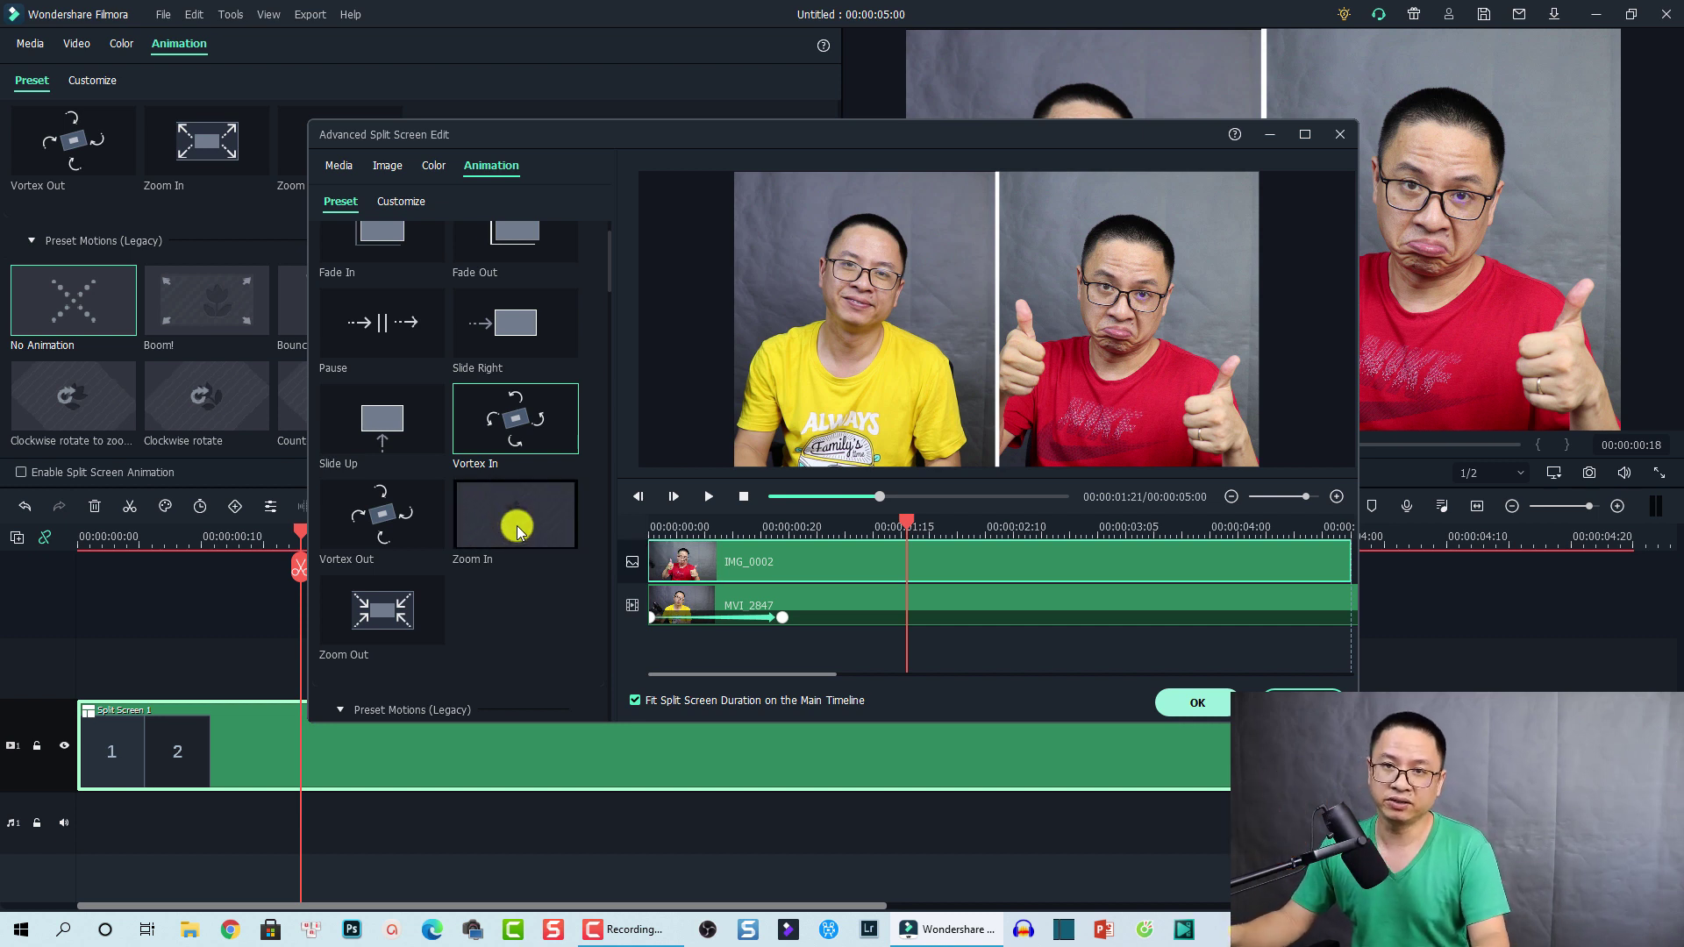
scroll(518, 524, down, 5)
scroll(517, 531, down, 5)
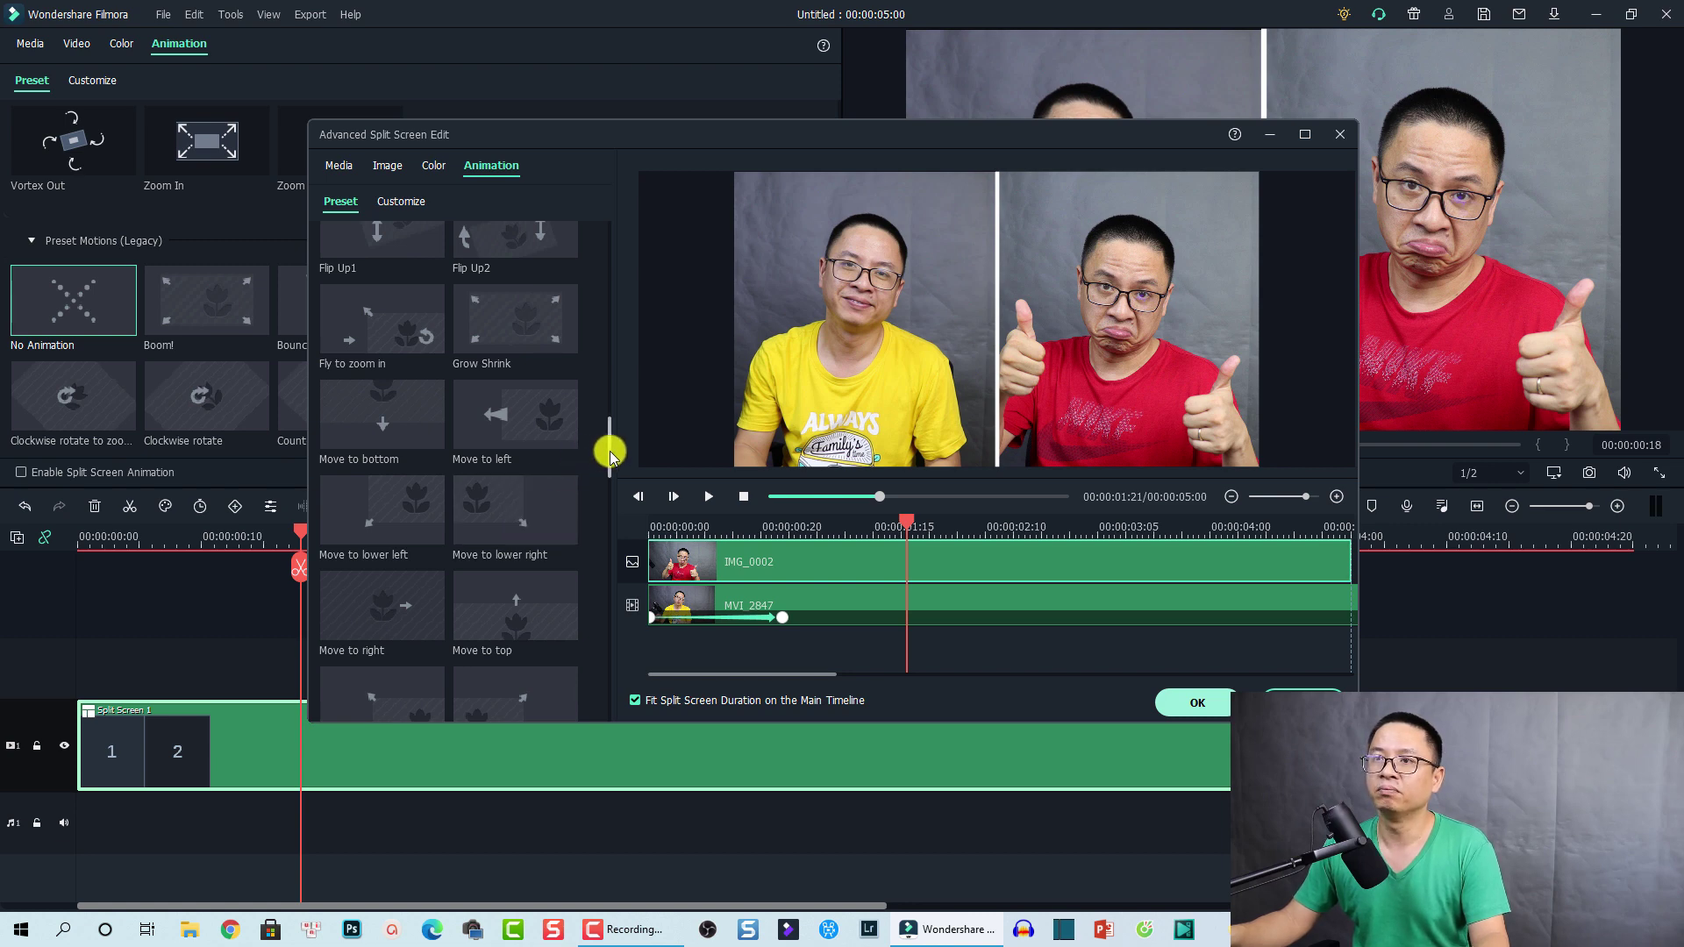
scroll(612, 463, down, 1)
drag(611, 463, 612, 483)
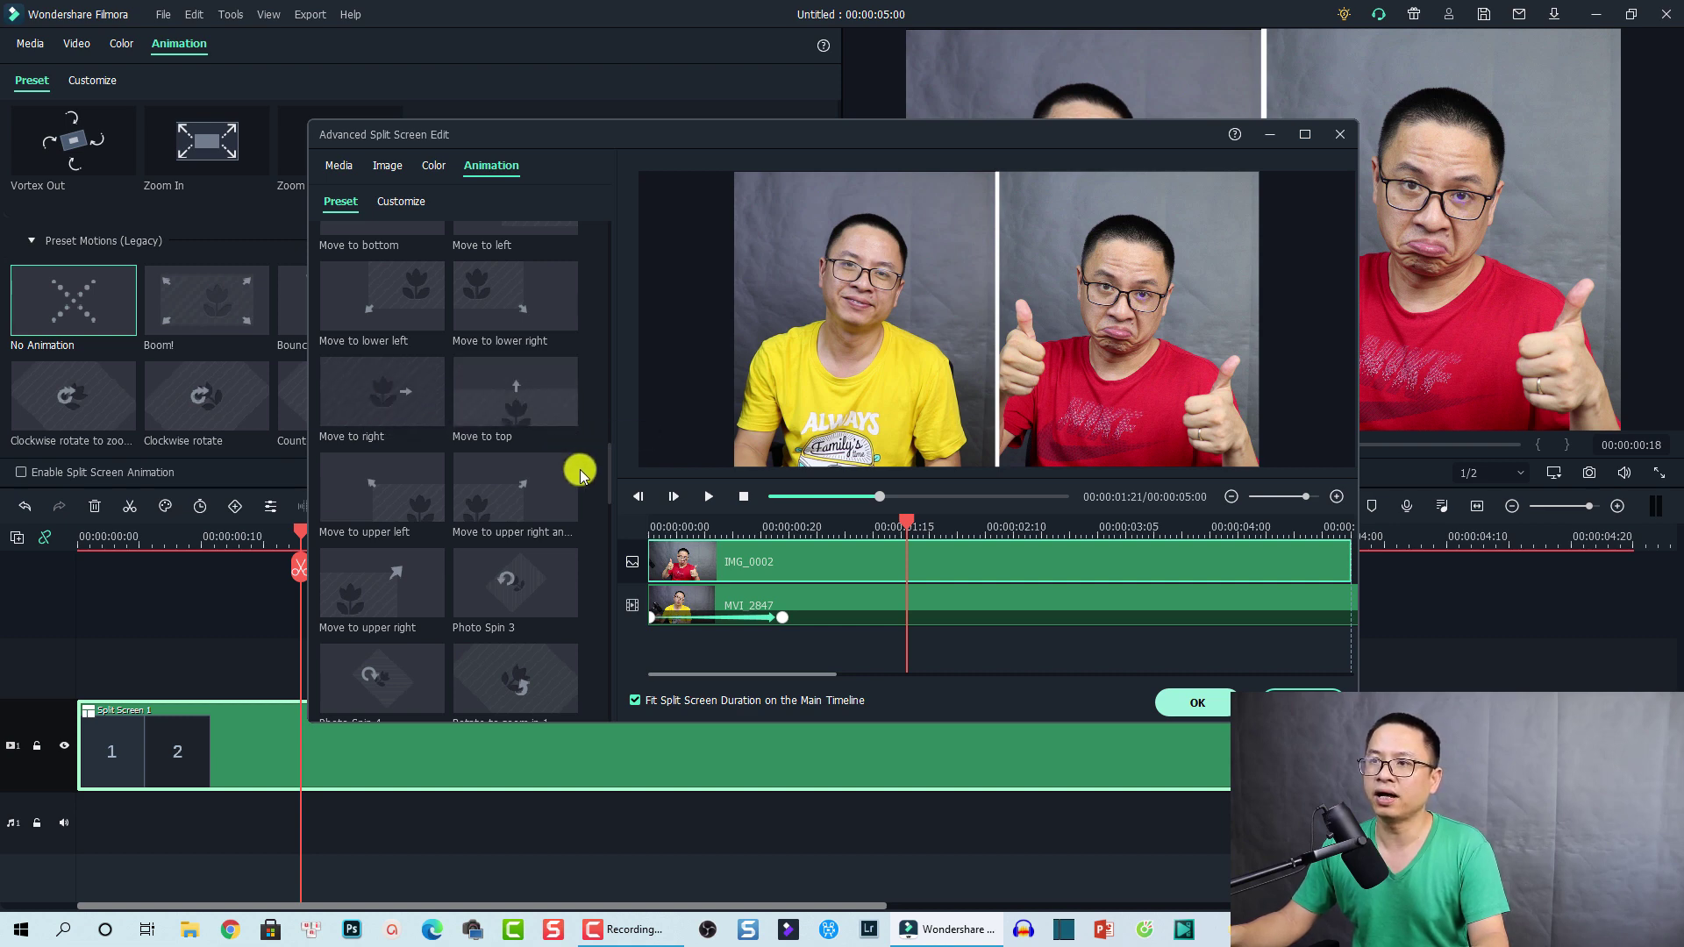
double_click(513, 590)
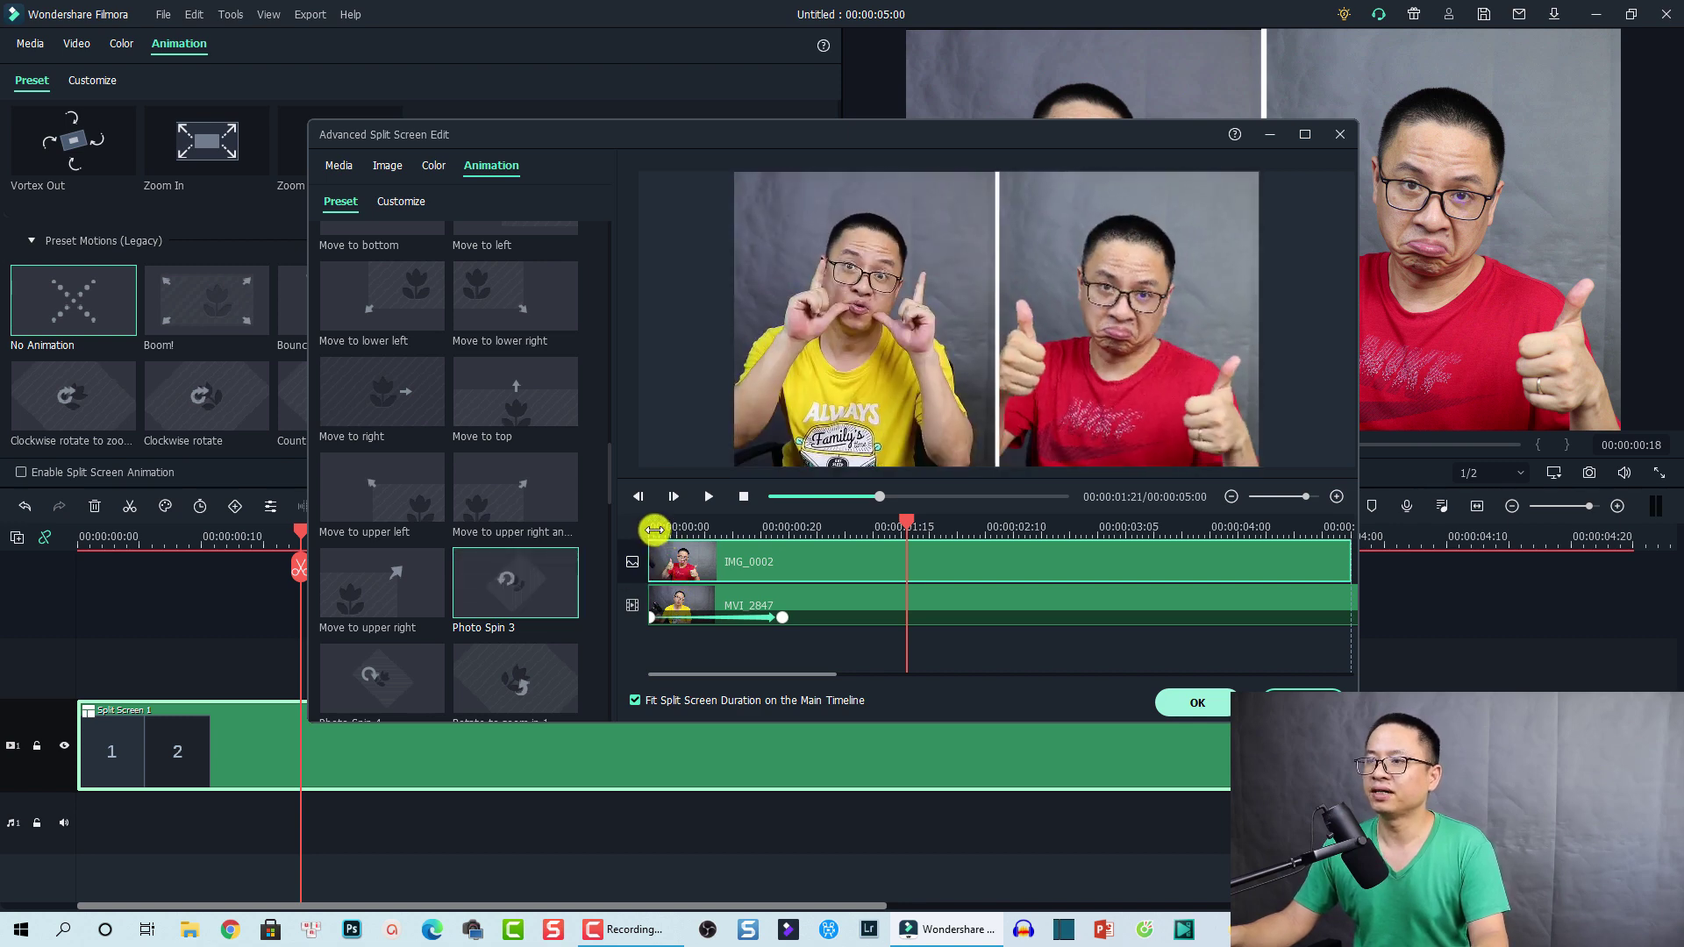
- Play the split screen from the start with both section animations and confirm the advanced edit, leaving the clip deselected
click(688, 622)
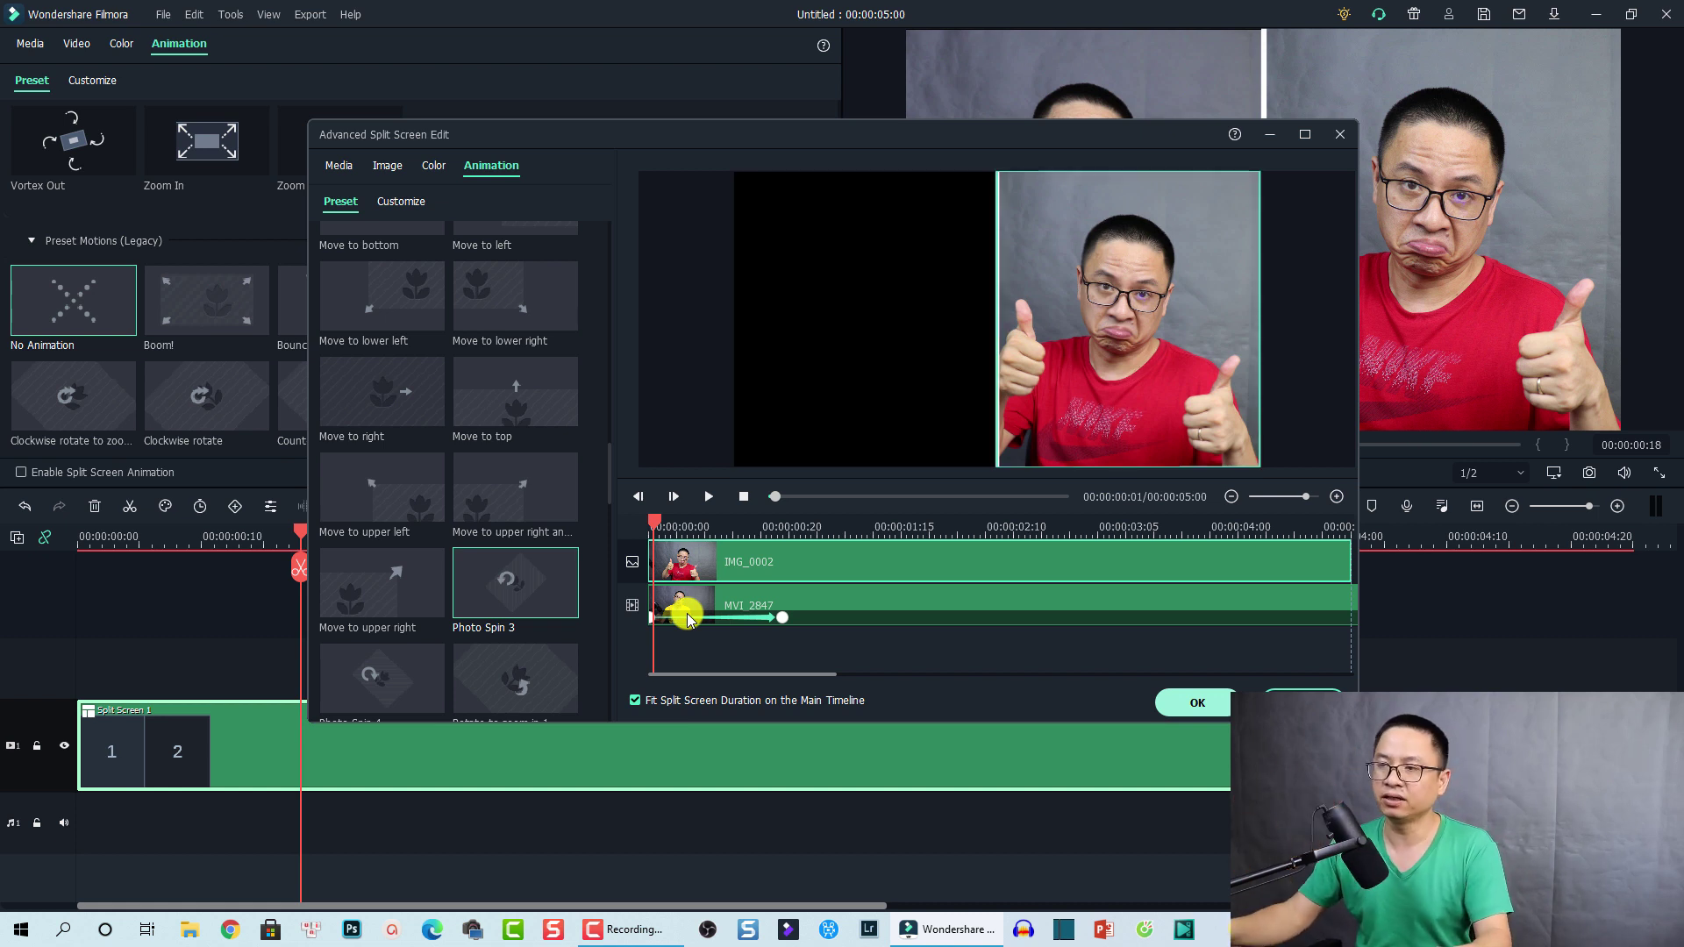
click(709, 496)
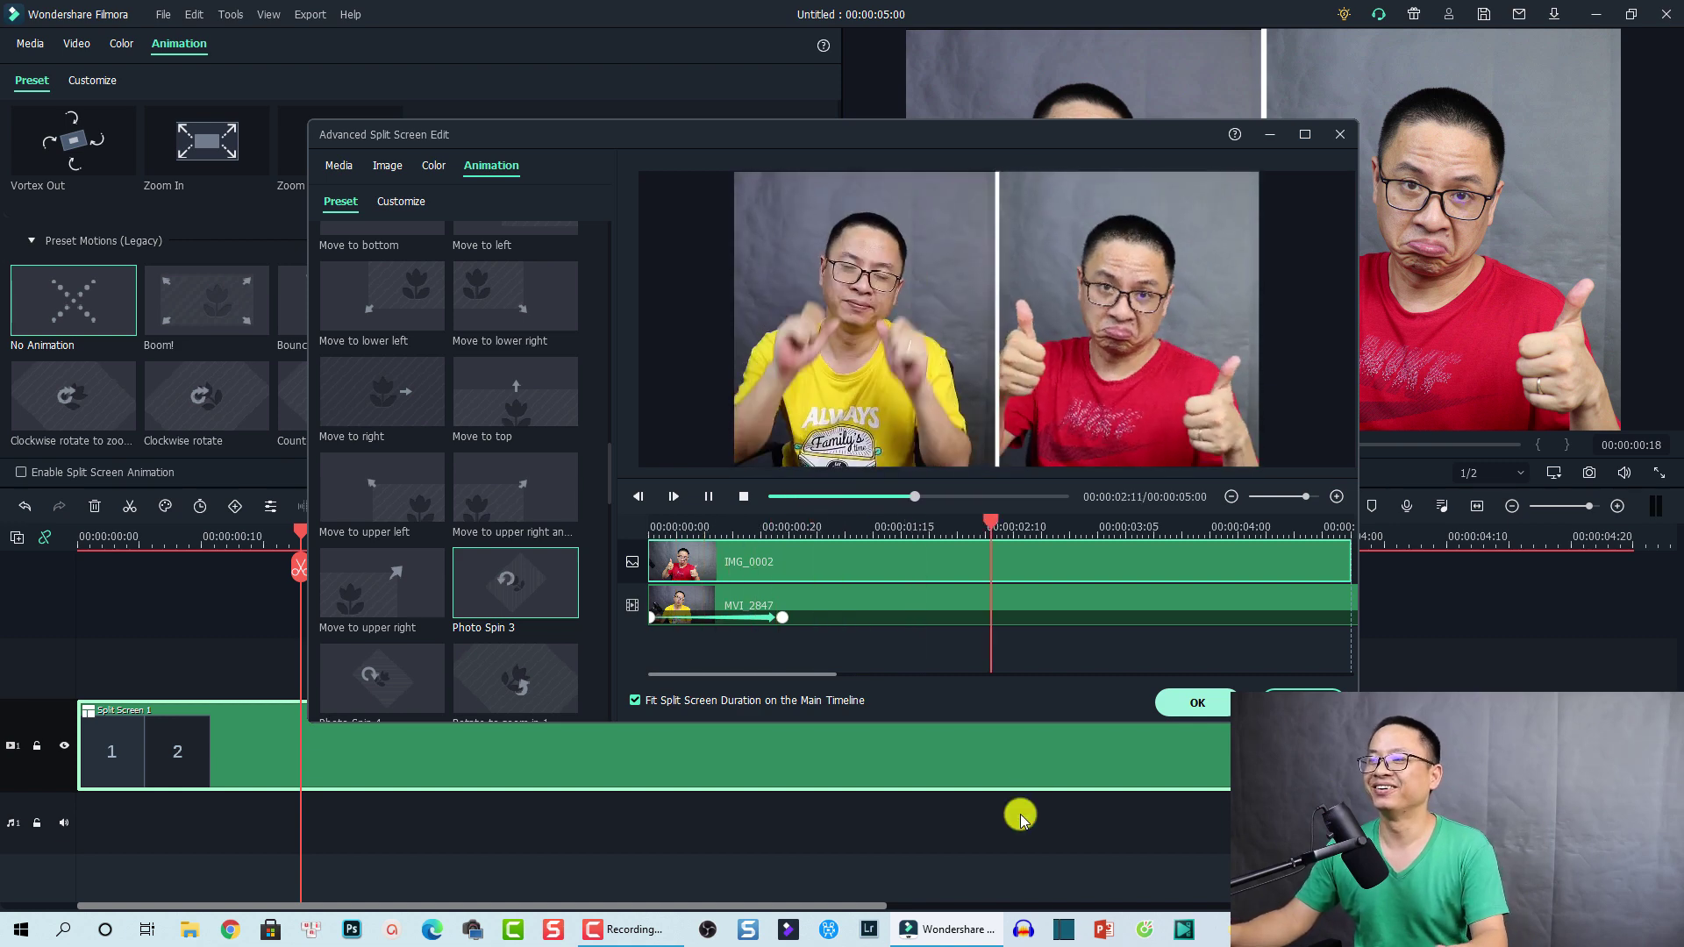
key(space)
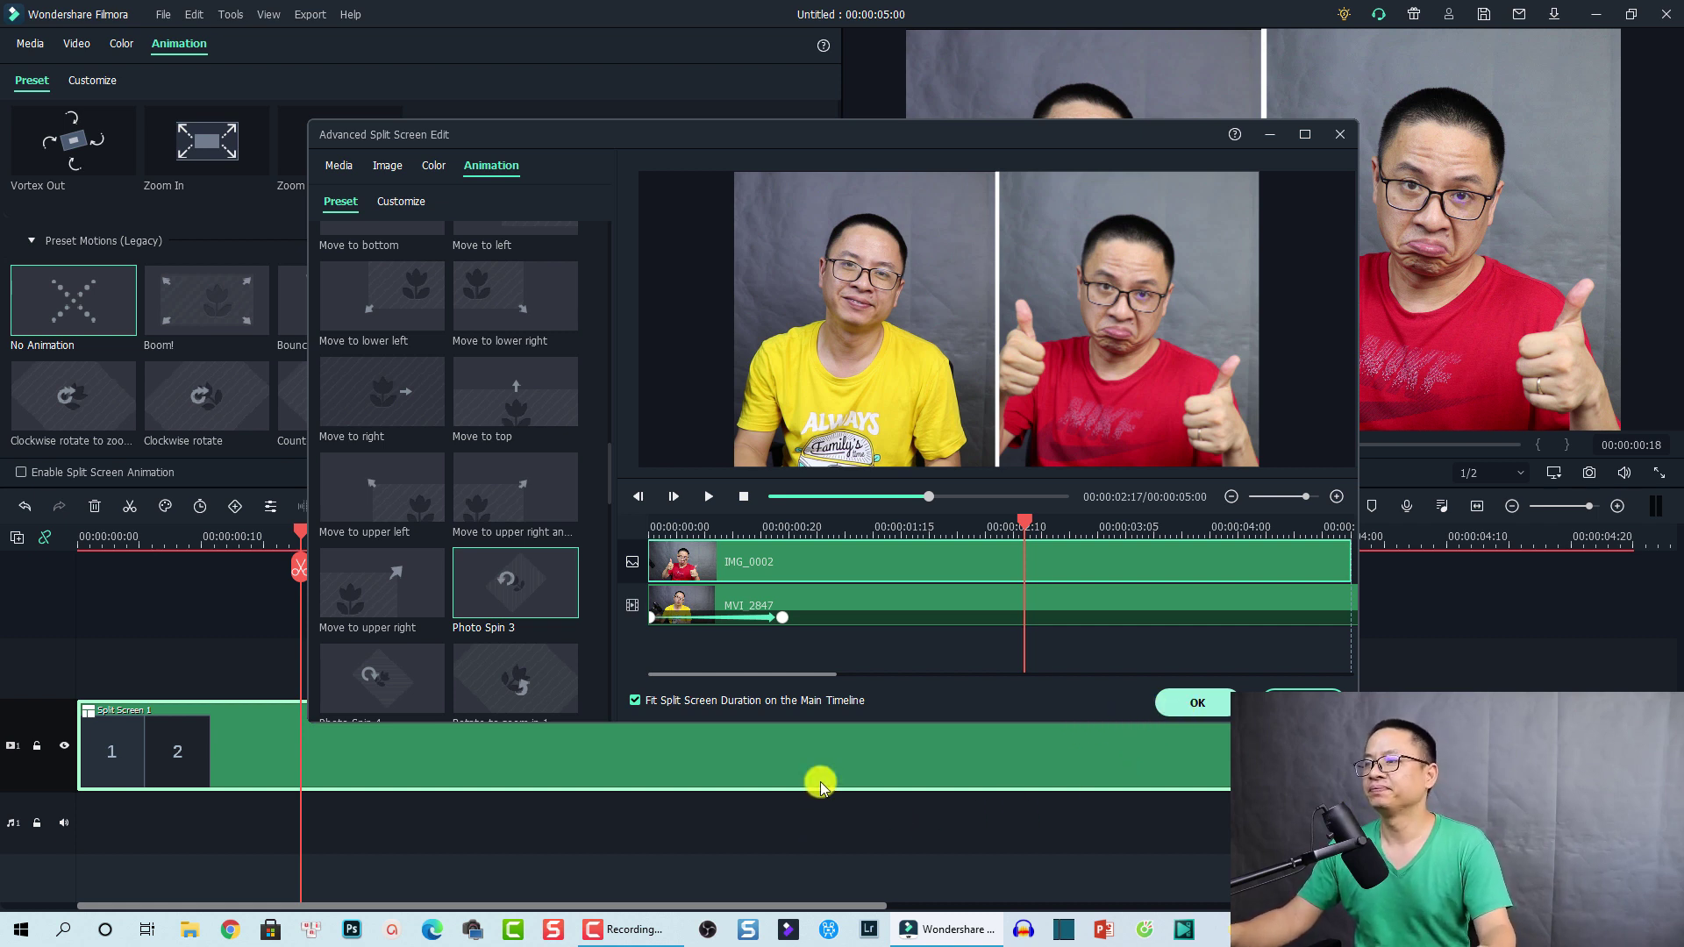
click(1191, 700)
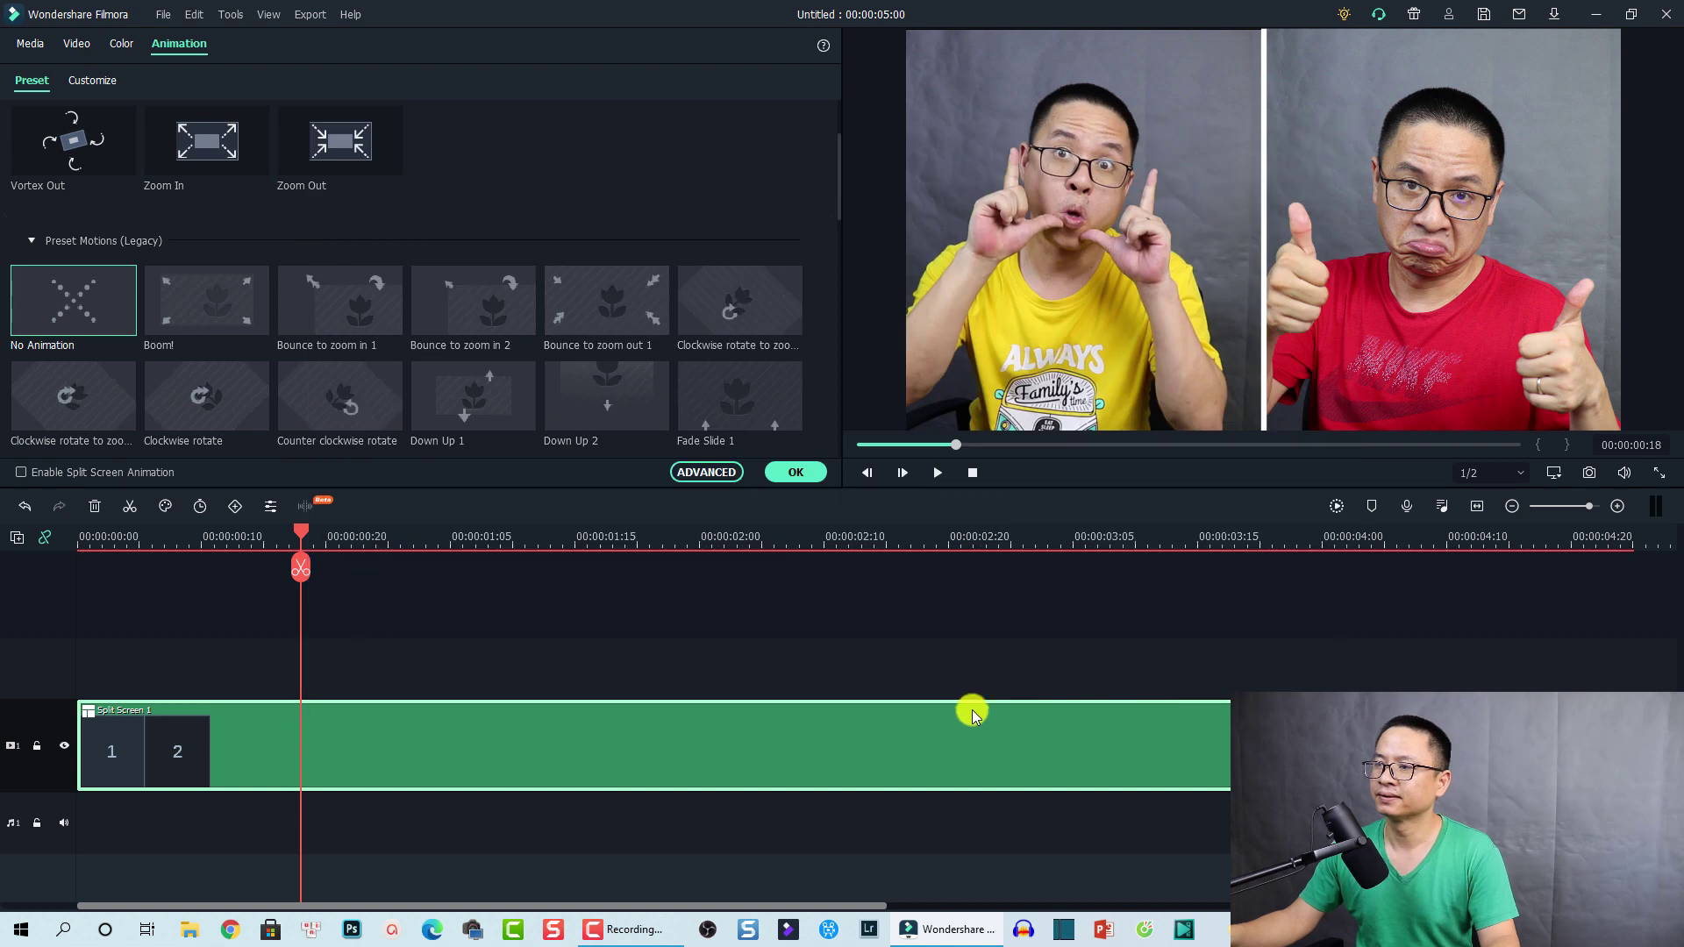
click(477, 660)
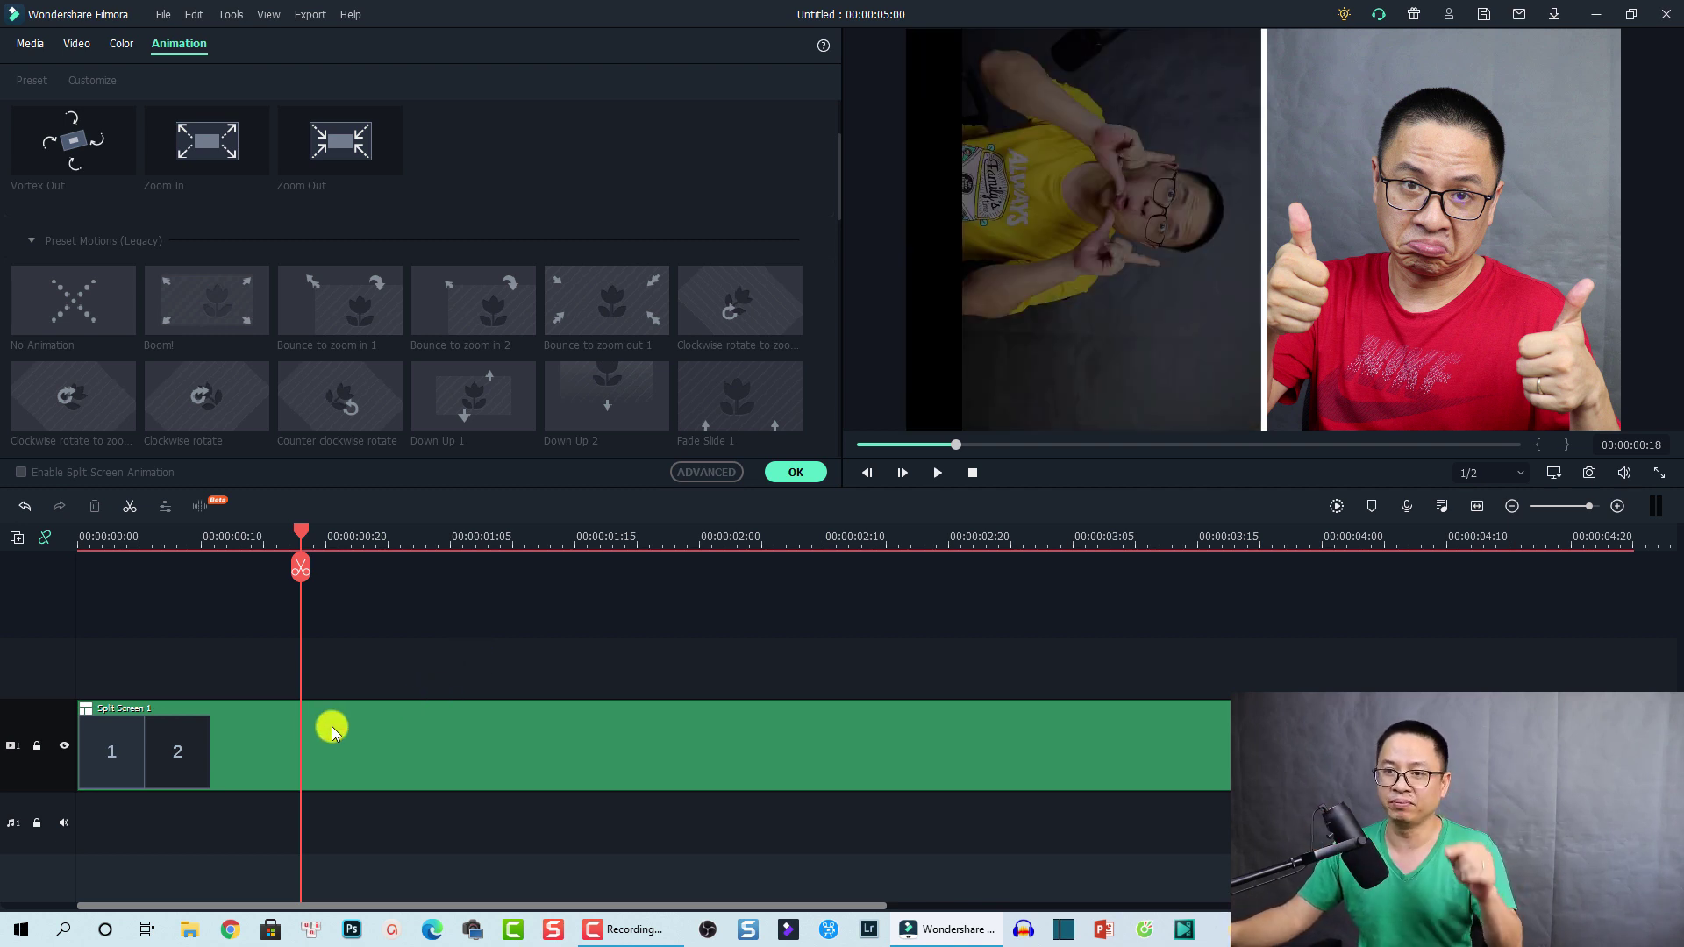
- Apply the Slide Right preset animation to the whole split-screen clip on the timeline
click(154, 755)
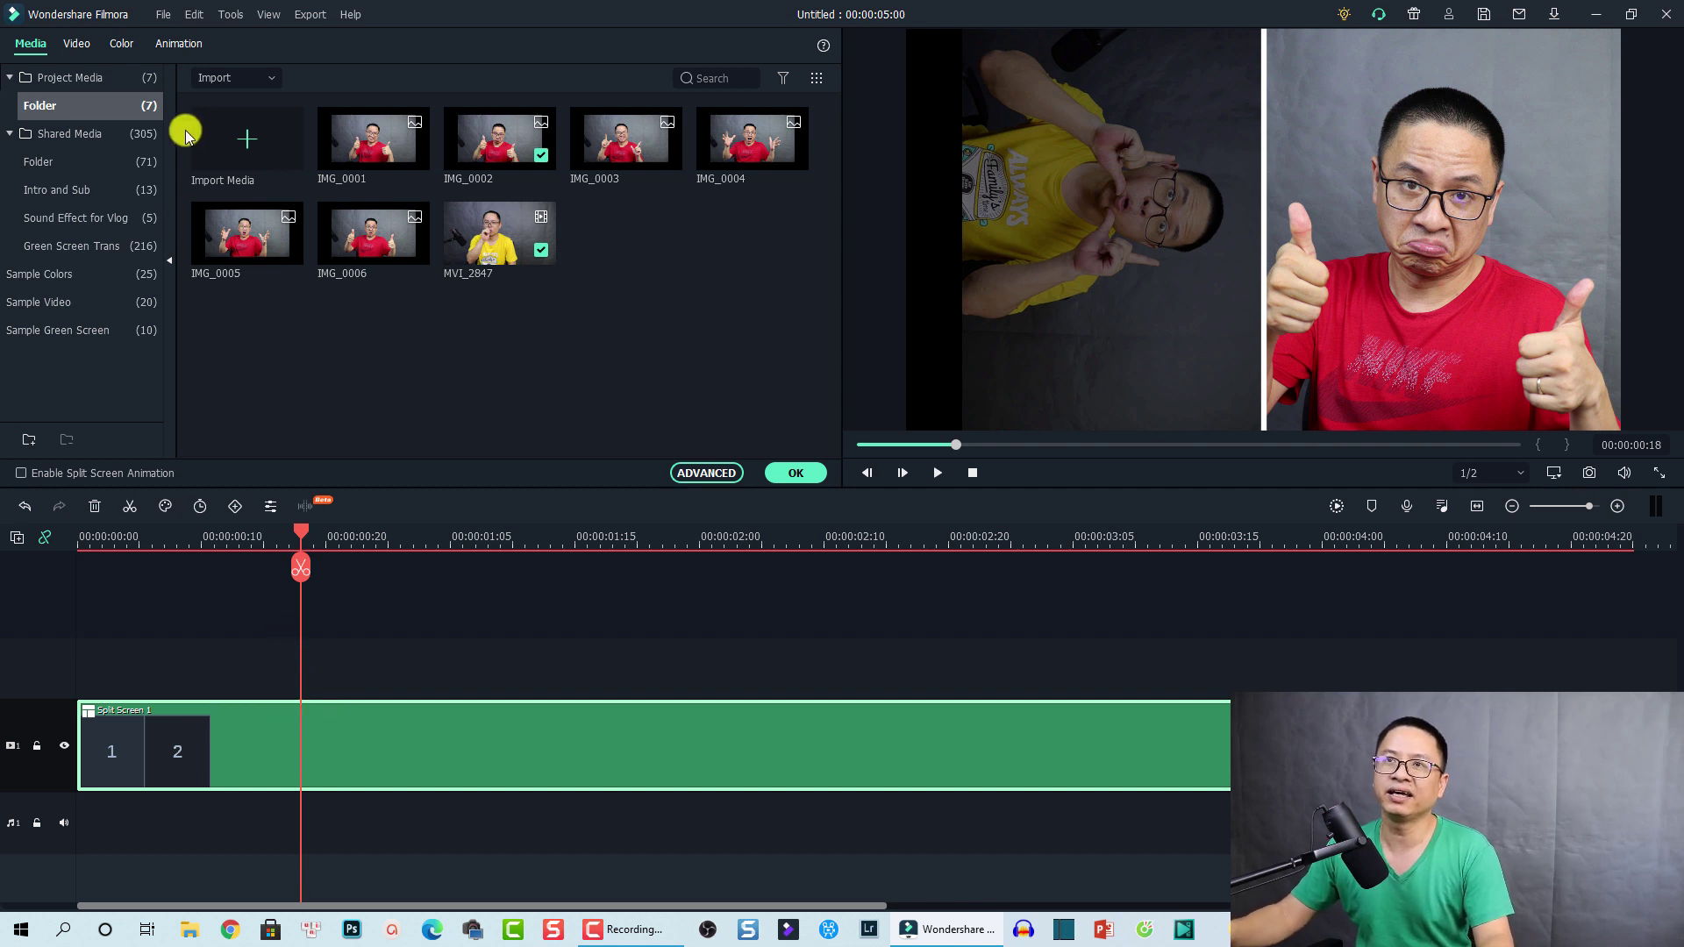
click(178, 43)
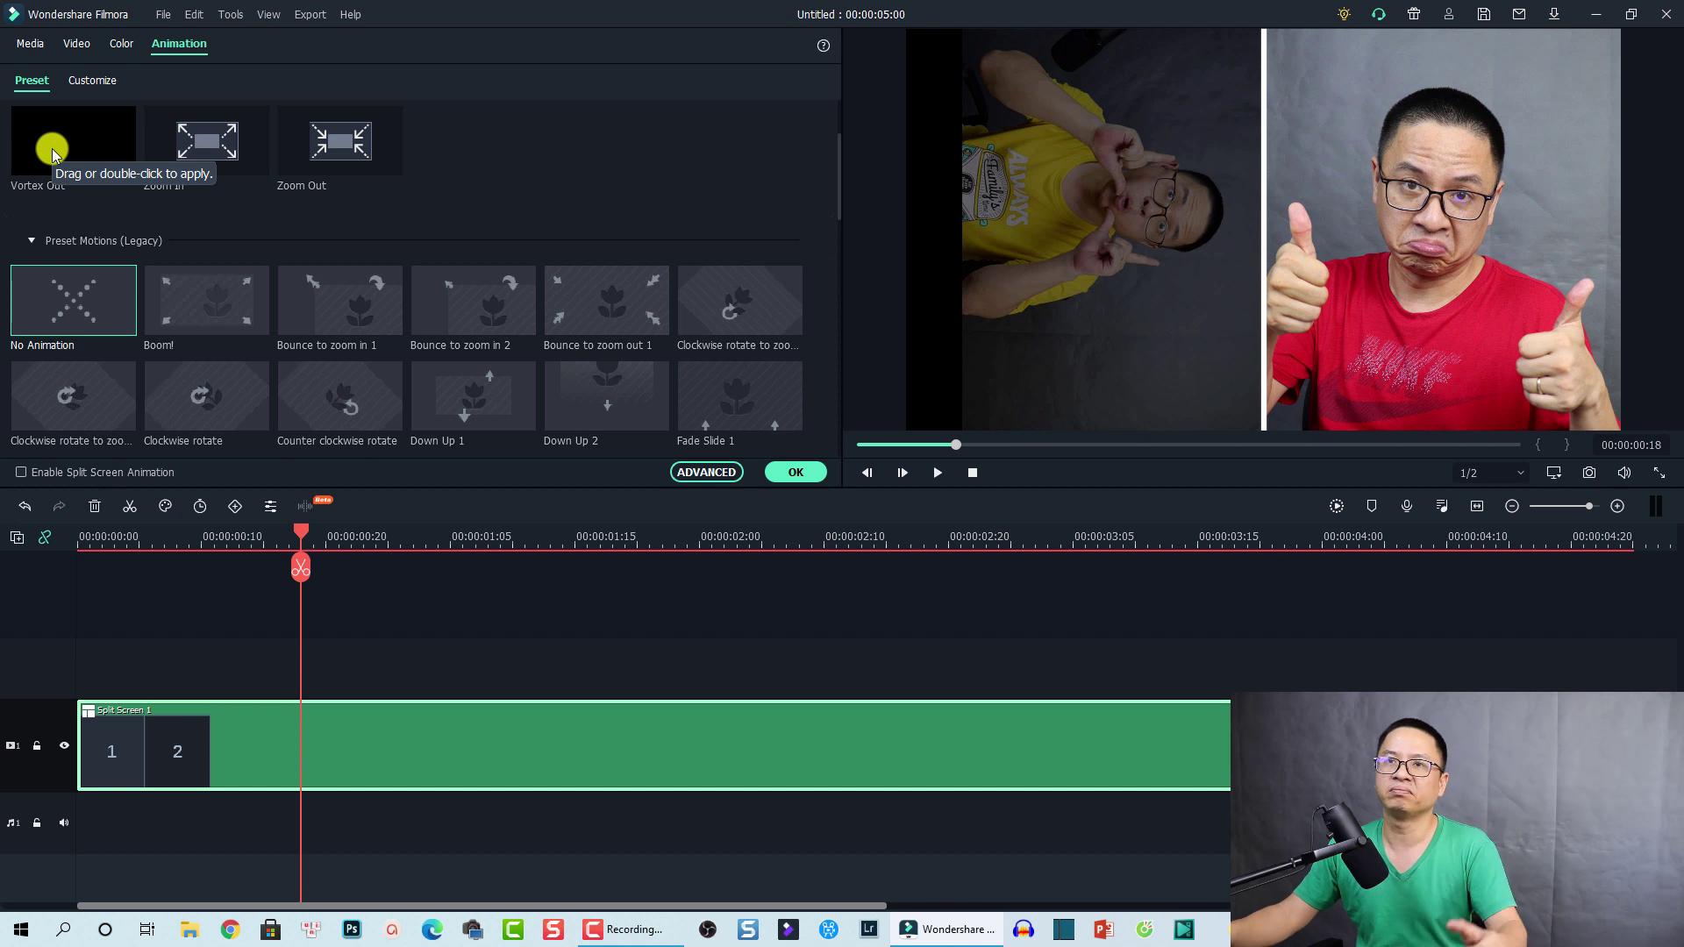
scroll(263, 228, up, 3)
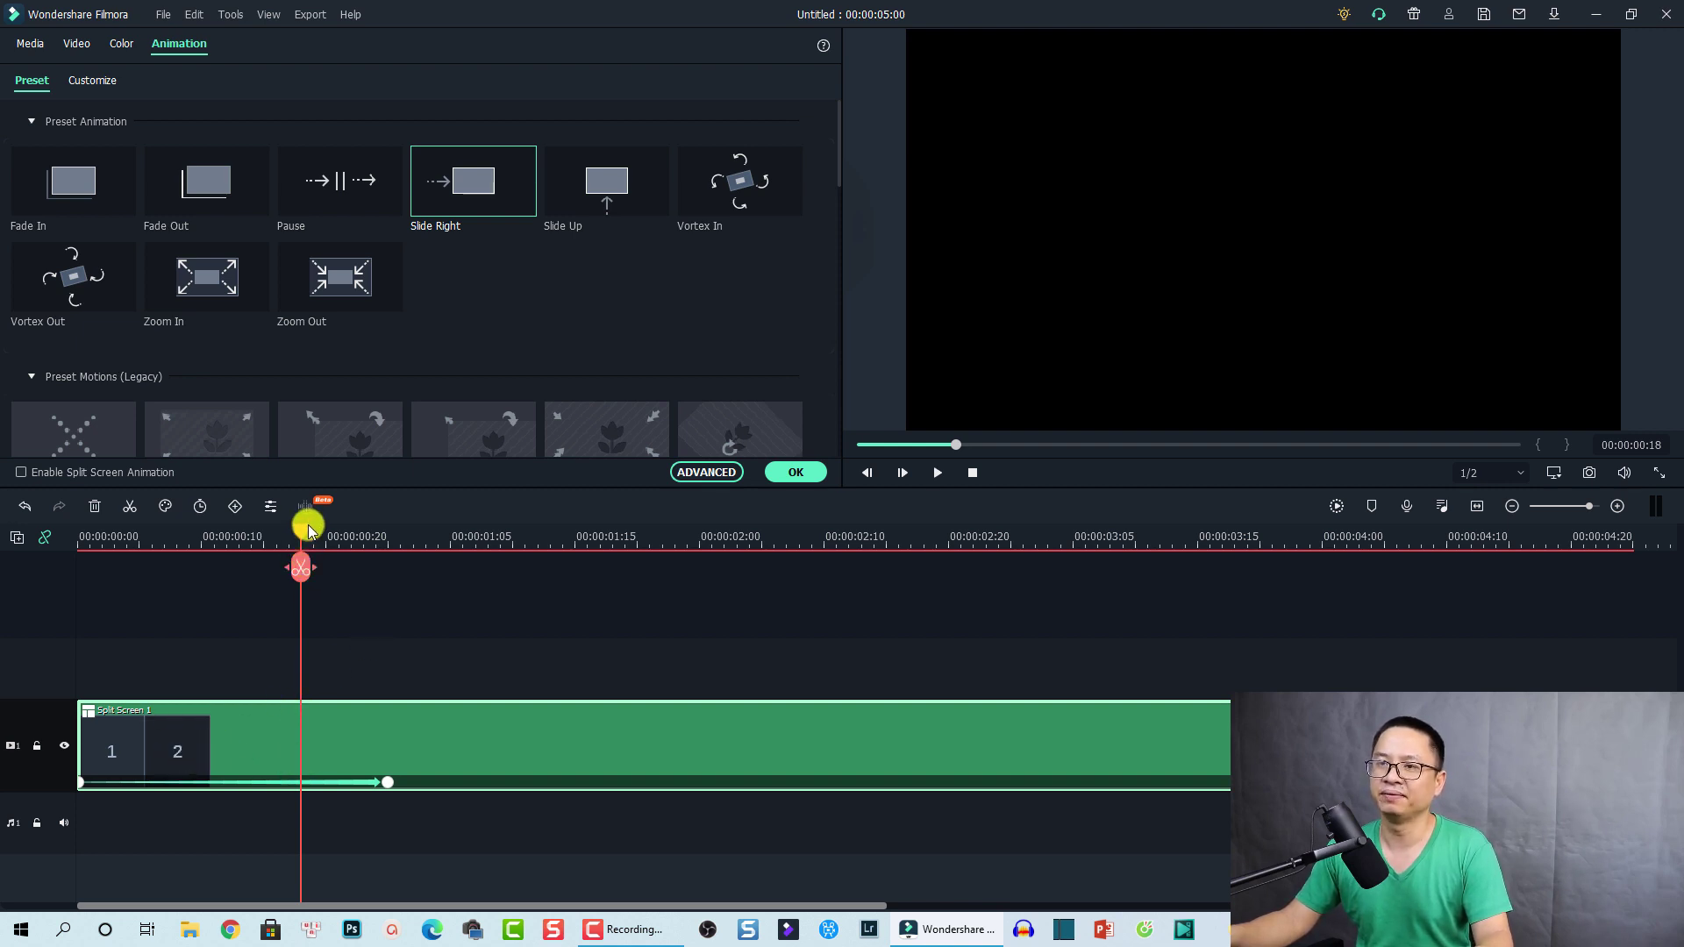
- Return the playhead to the start, confirm the Slide Right animation, and play the split screen from its beginning
drag(302, 530, 74, 597)
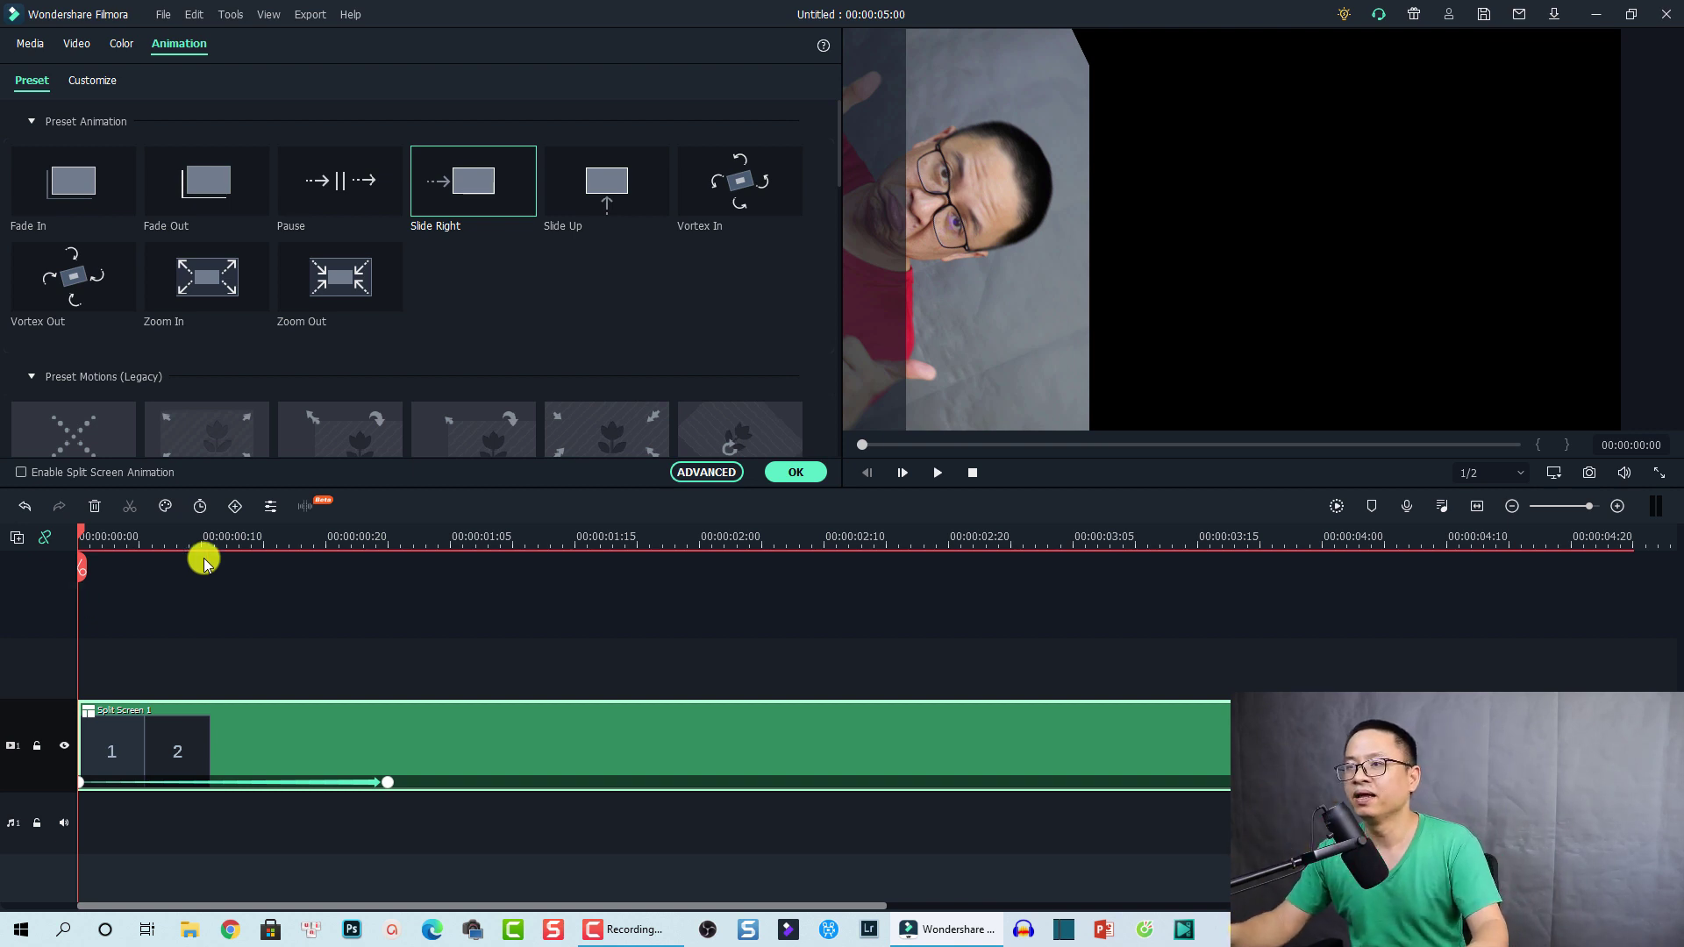
click(796, 472)
click(341, 652)
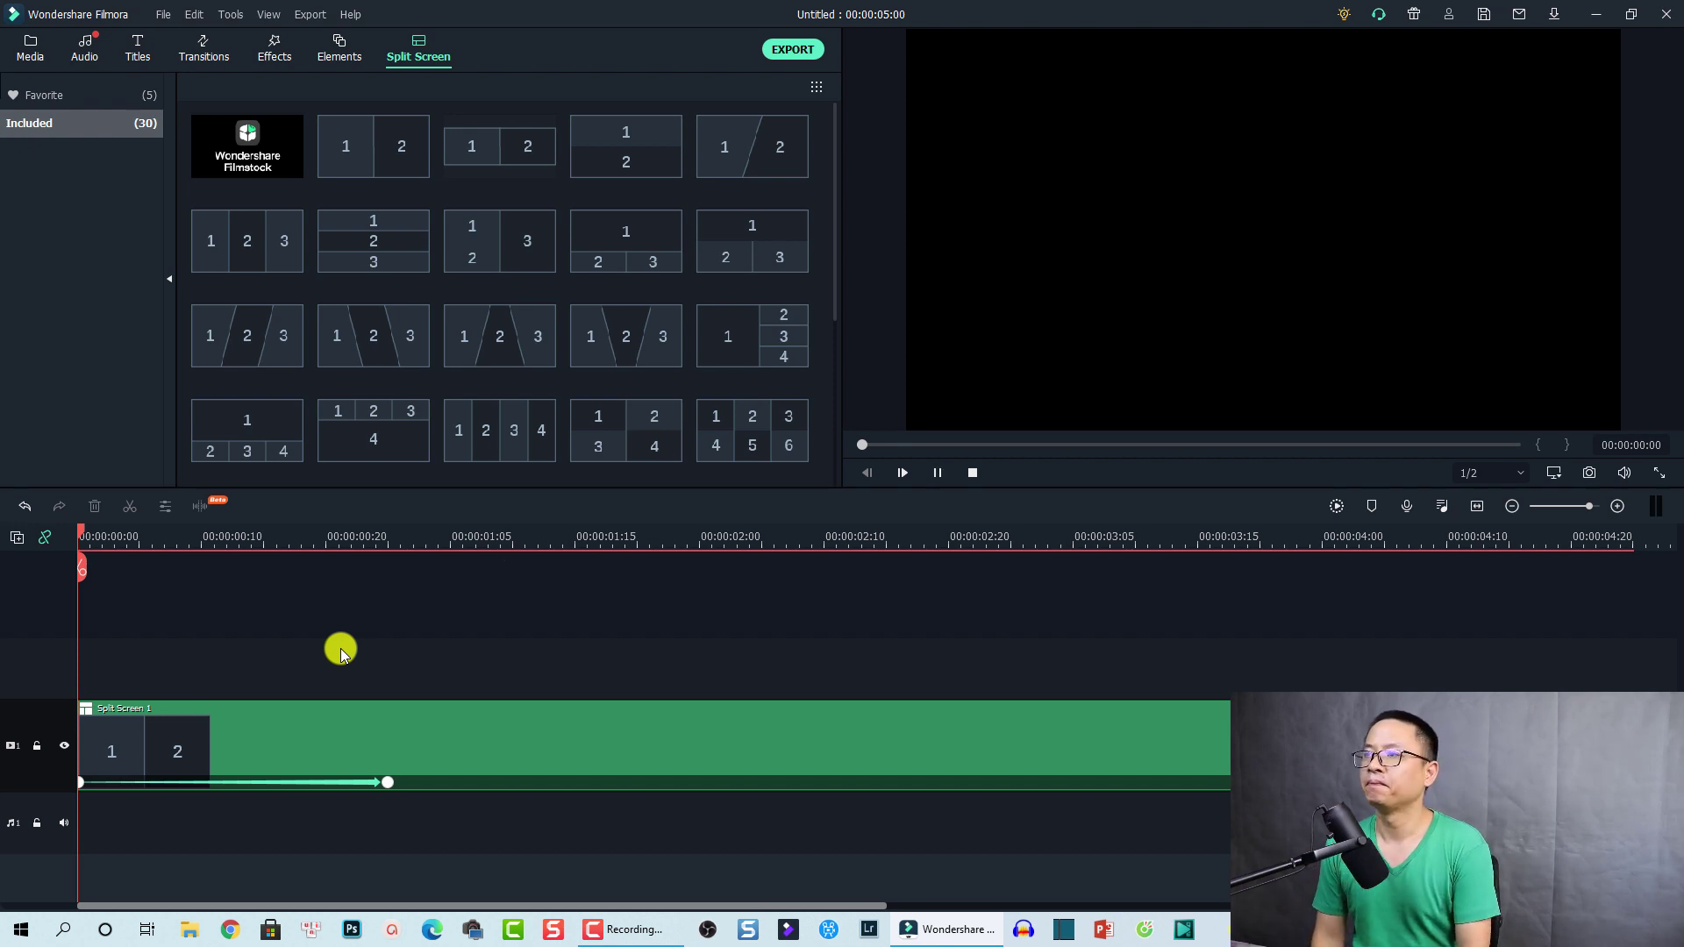
key(space)
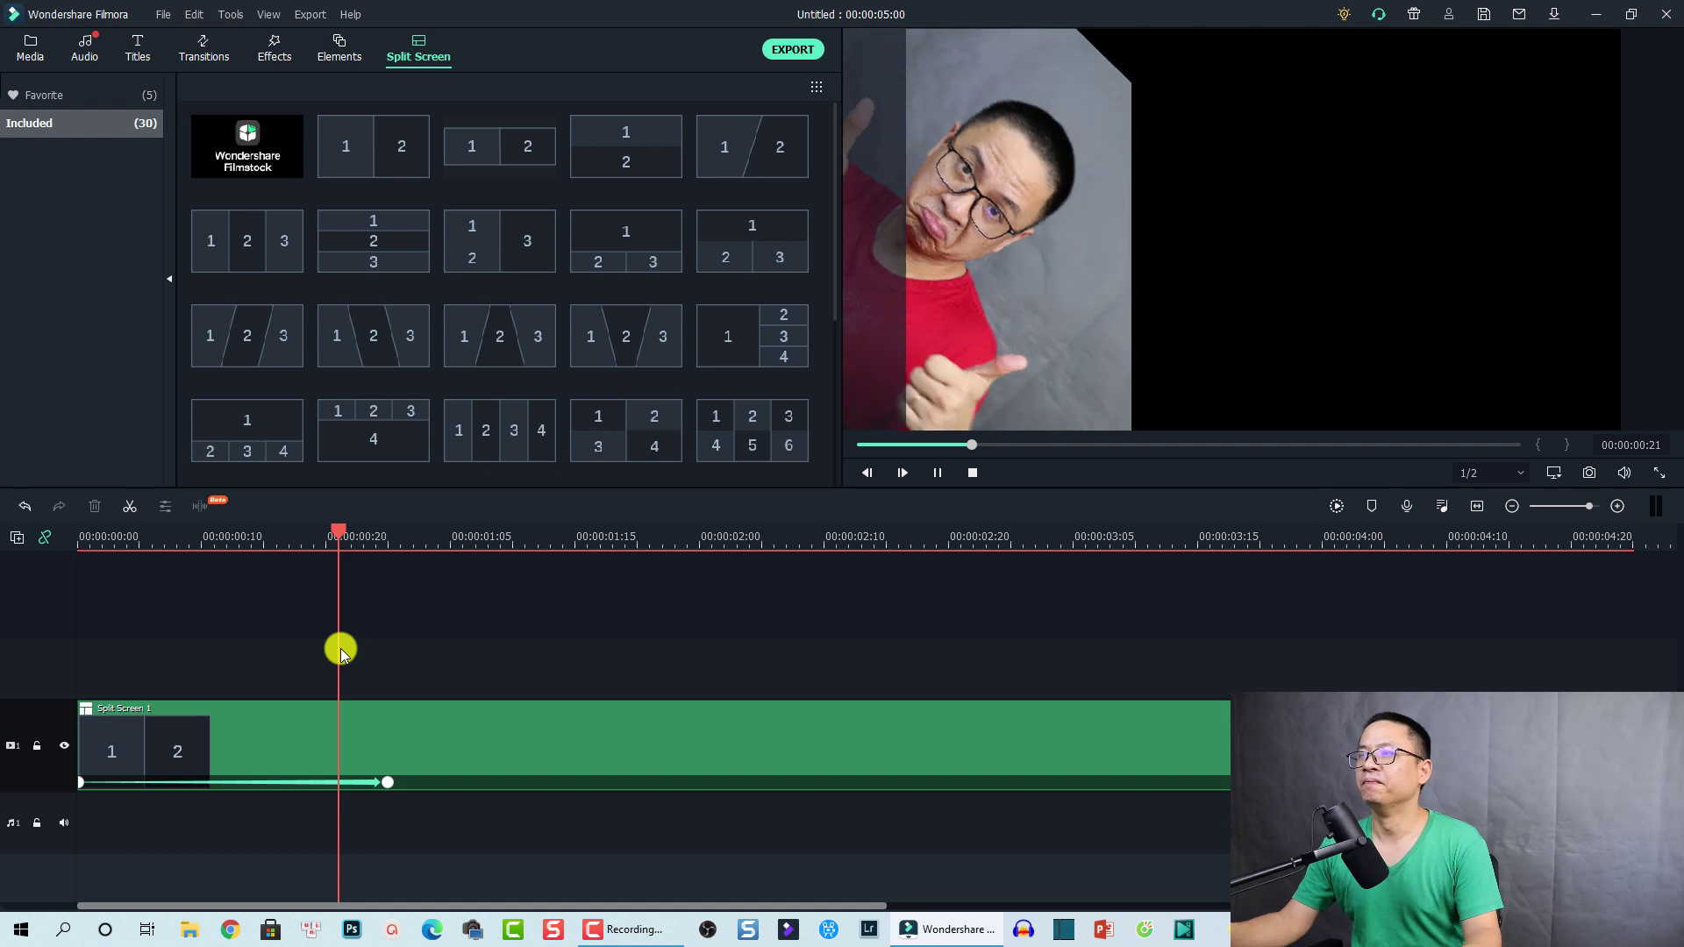